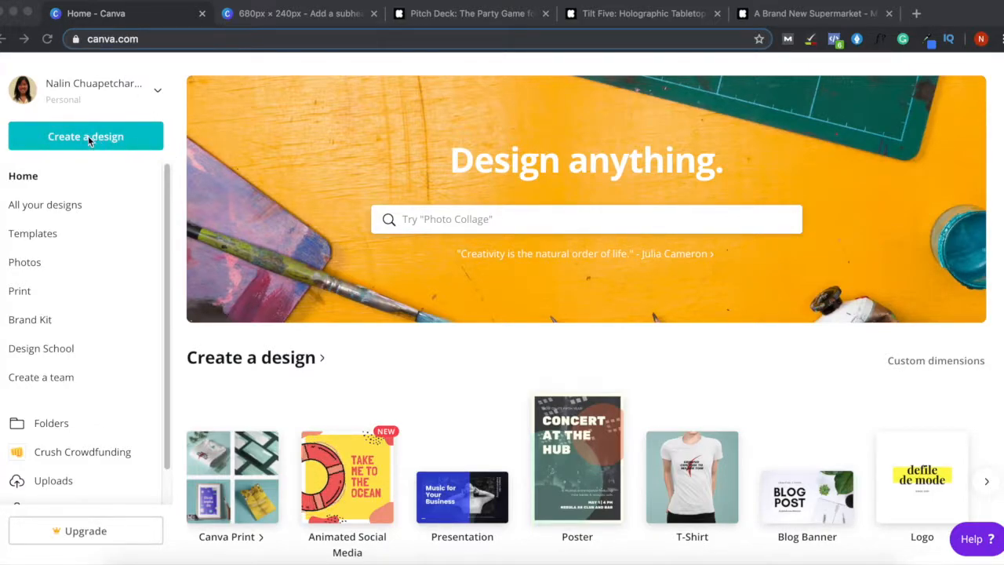
# - Create a custom 680 × 240 px design, keeping pixels as the unit
pyautogui.click(140, 146)
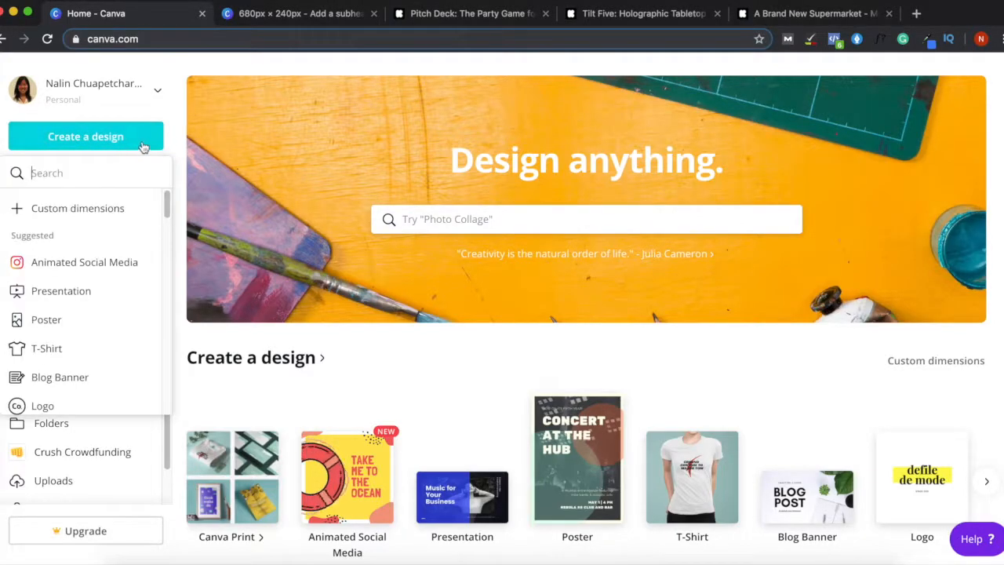
pyautogui.click(65, 220)
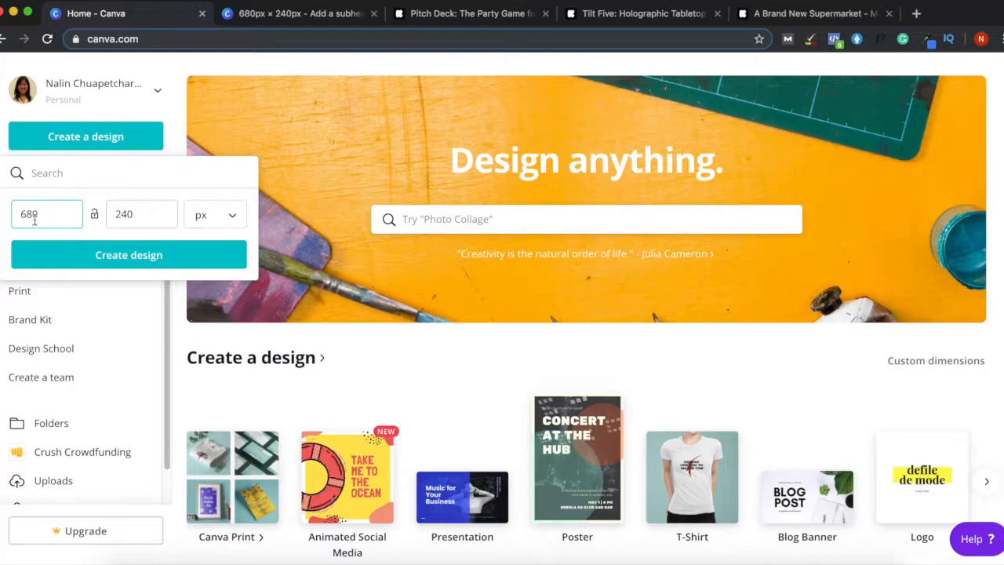
pyautogui.click(43, 220)
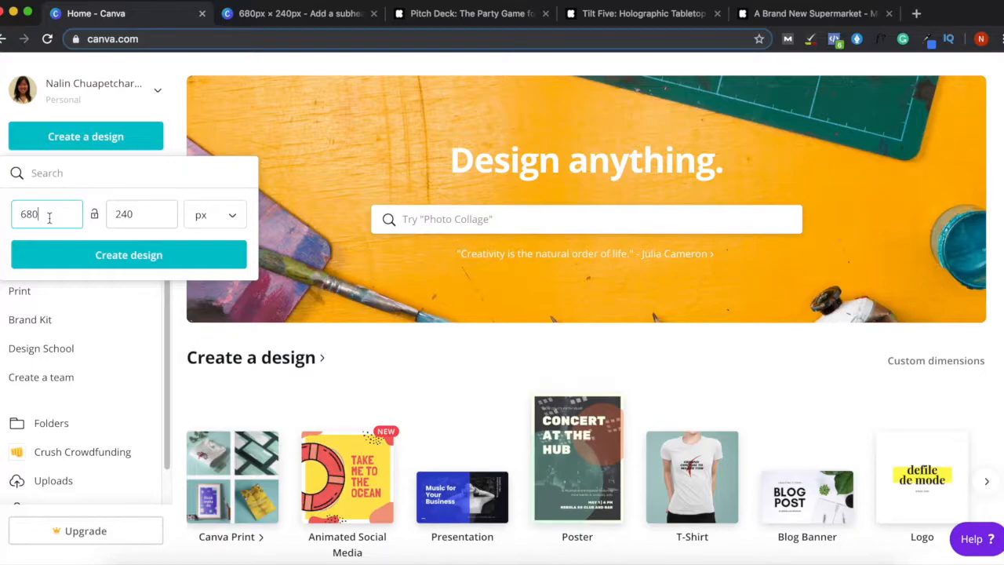
pyautogui.click(118, 213)
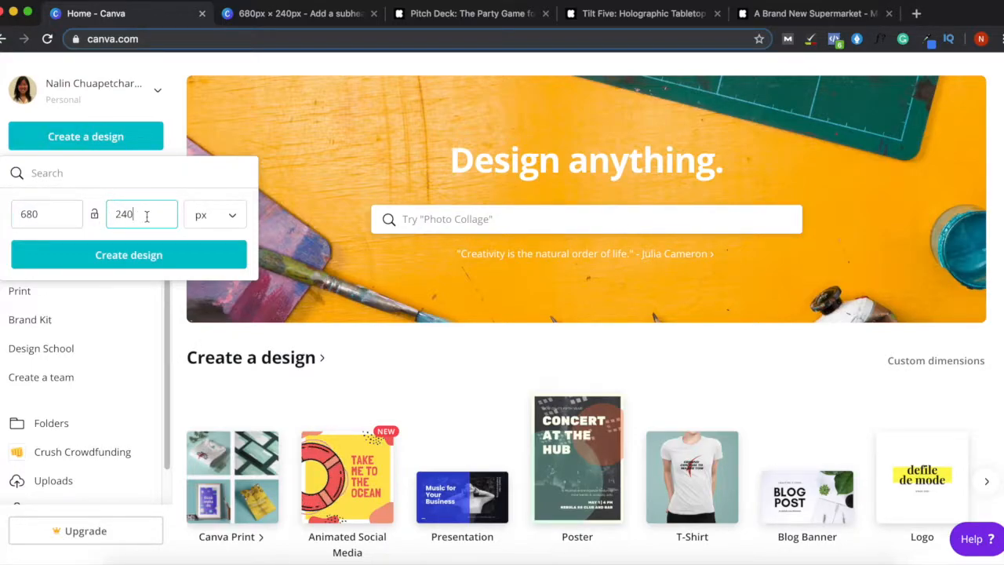
pyautogui.click(215, 217)
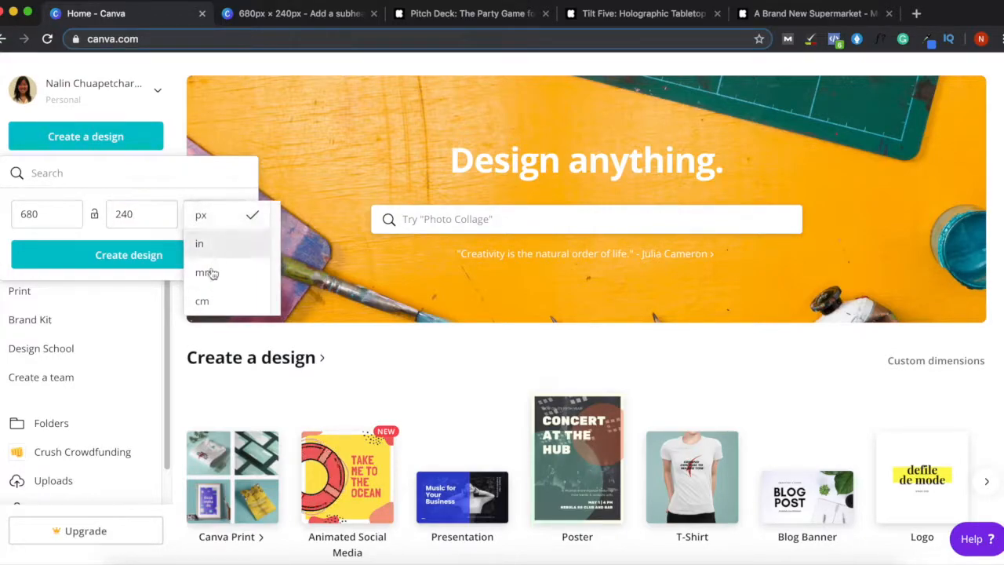
pyautogui.click(222, 218)
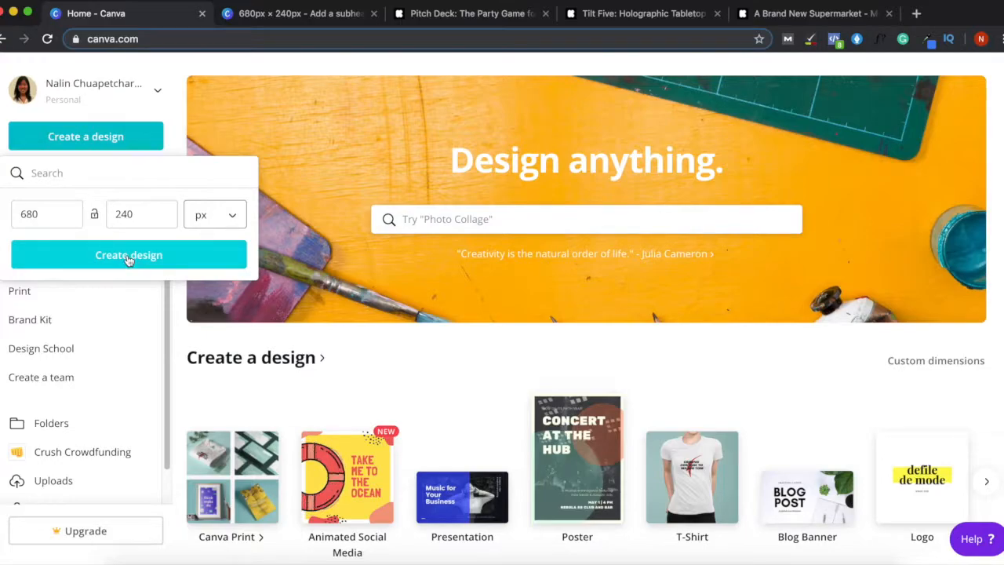
pyautogui.click(128, 257)
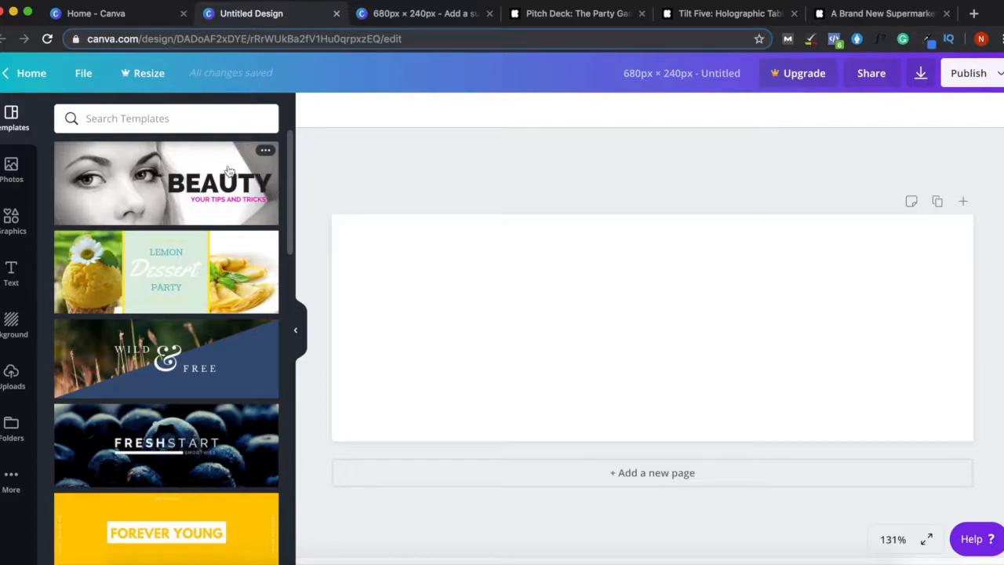
# - Try the BEAUTY and HEY! HO! LET'S GO! templates, previewing several others along the way
pyautogui.click(200, 190)
pyautogui.click(169, 276)
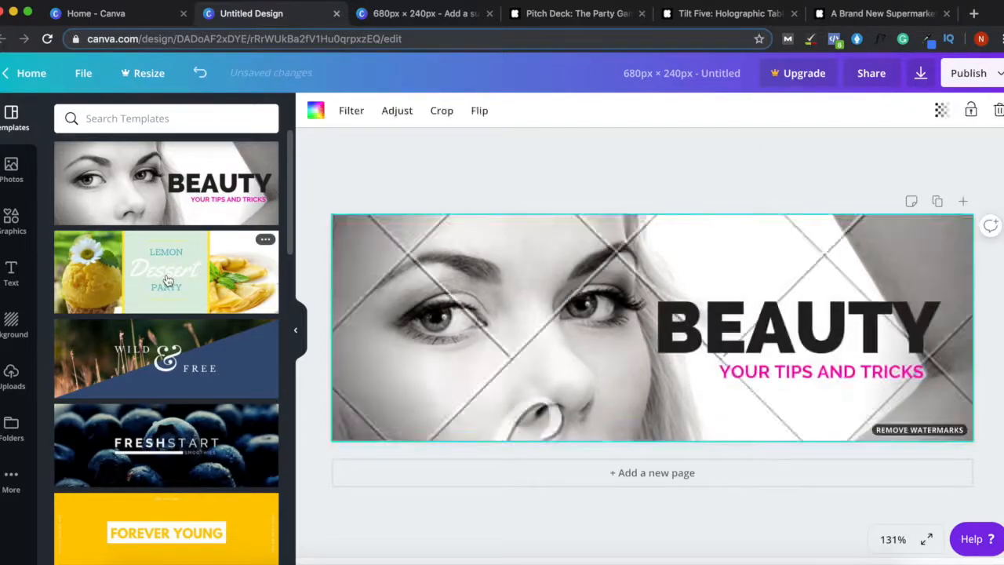
pyautogui.click(175, 349)
pyautogui.scroll(-6, 279, 317)
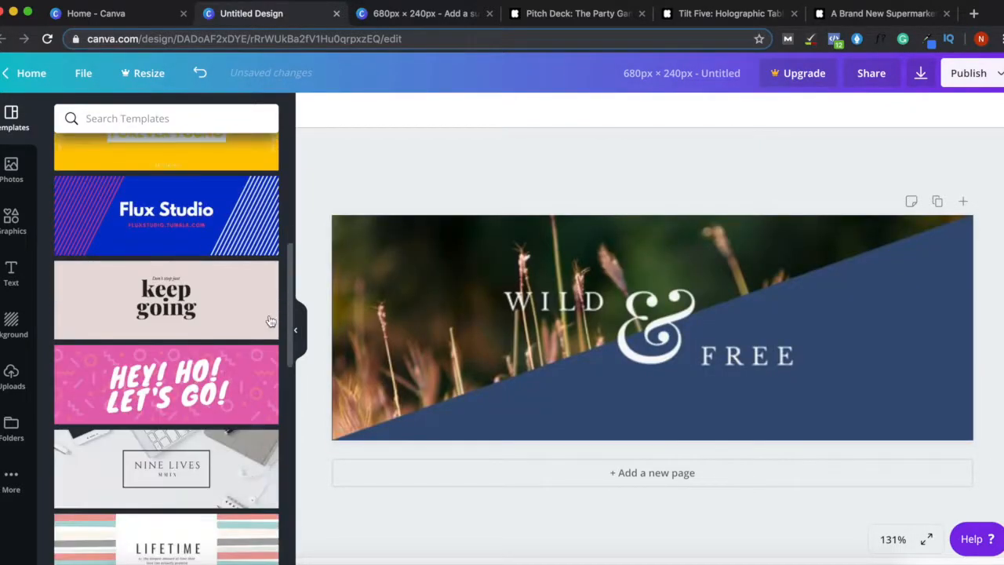
pyautogui.click(167, 212)
pyautogui.click(162, 317)
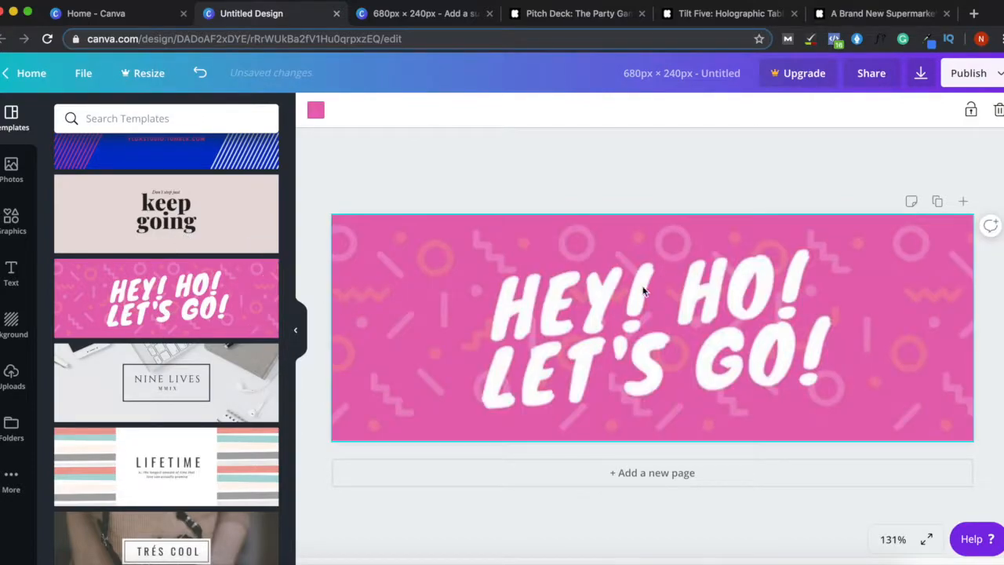
pyautogui.click(406, 236)
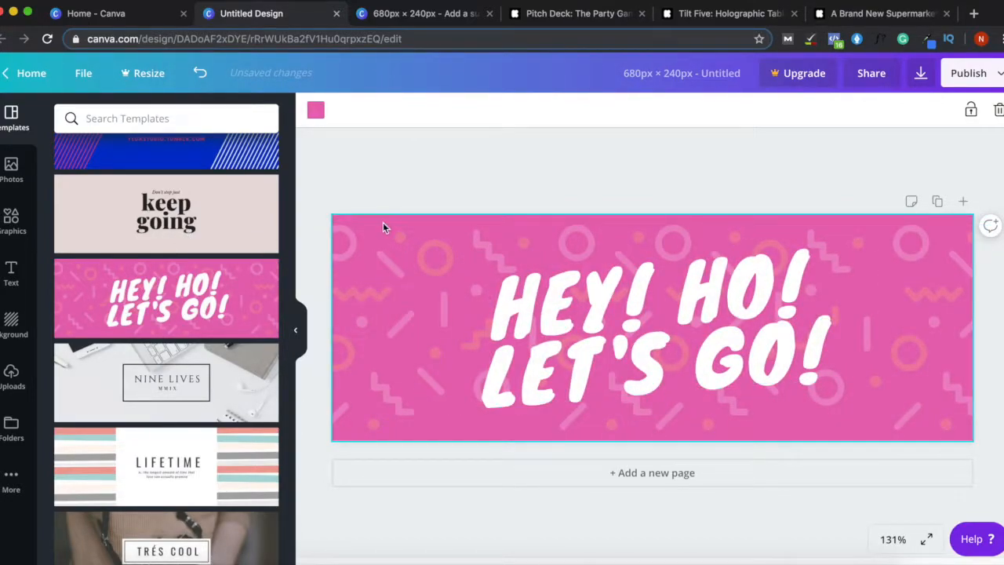
pyautogui.click(631, 302)
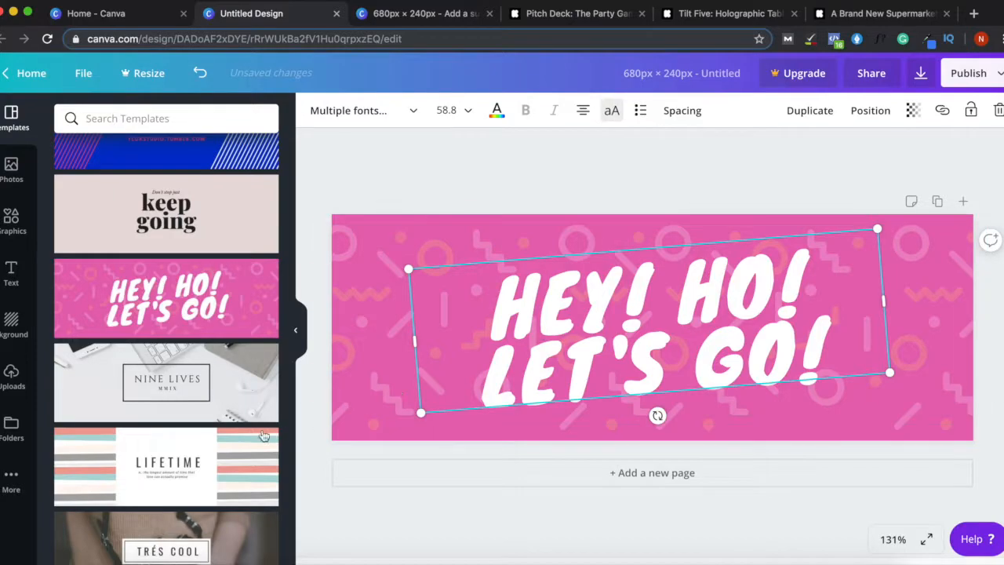
# - Preview NINE LIVES, apply LIFETIME, then settle on the pink hello kimmy template
pyautogui.click(169, 388)
pyautogui.click(184, 465)
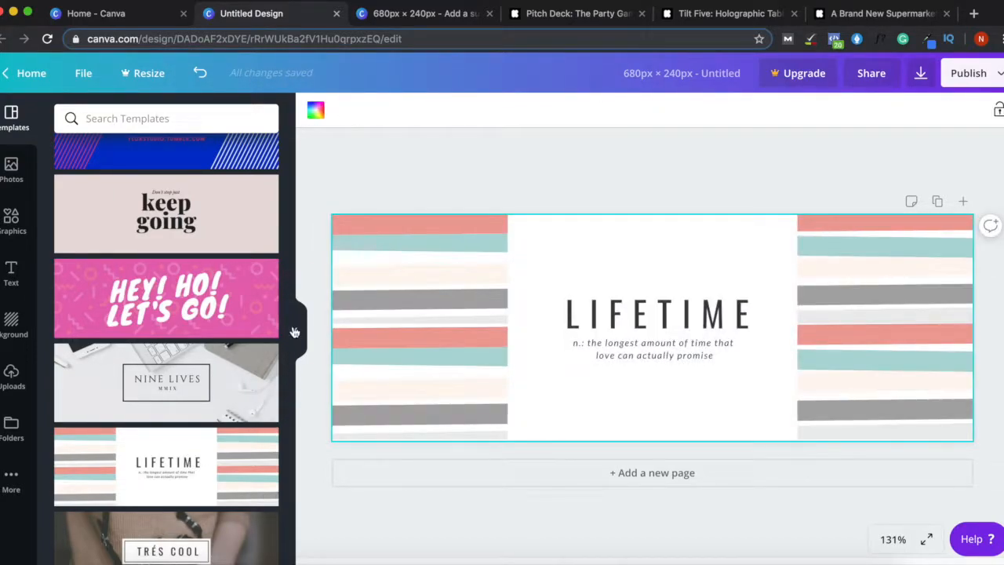
pyautogui.scroll(-5, 284, 455)
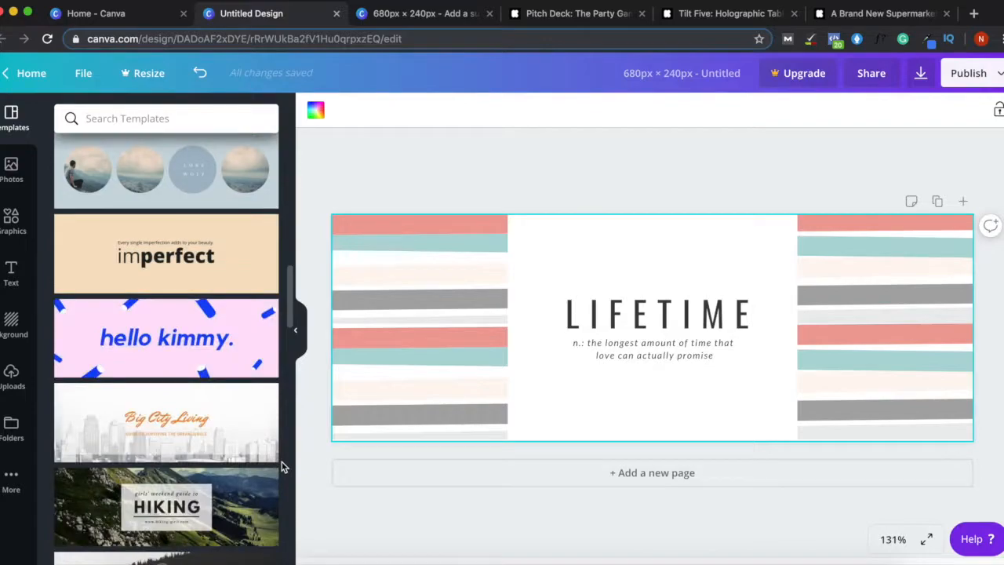
pyautogui.click(202, 358)
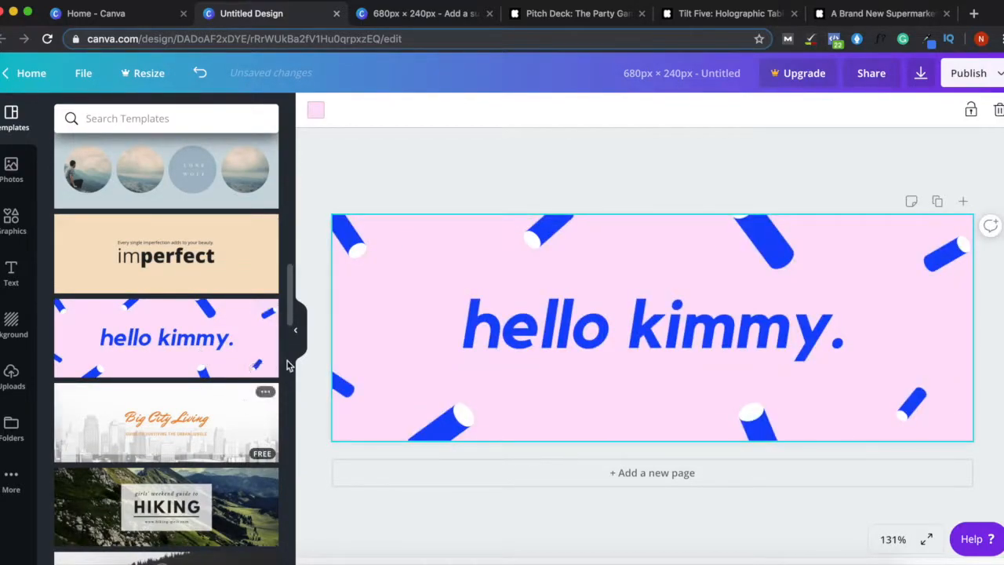
pyautogui.moveTo(291, 314); pyautogui.dragTo(283, 430)
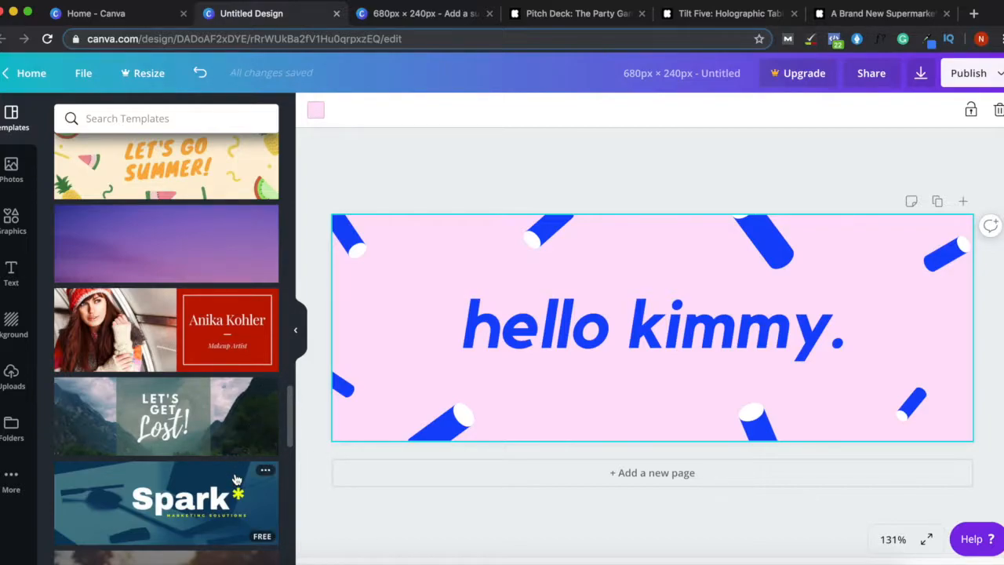
# - Apply the POLYGON template and preview on the move, HUSTLE, AQUA and other templates
pyautogui.moveTo(287, 401); pyautogui.dragTo(288, 483)
pyautogui.click(243, 388)
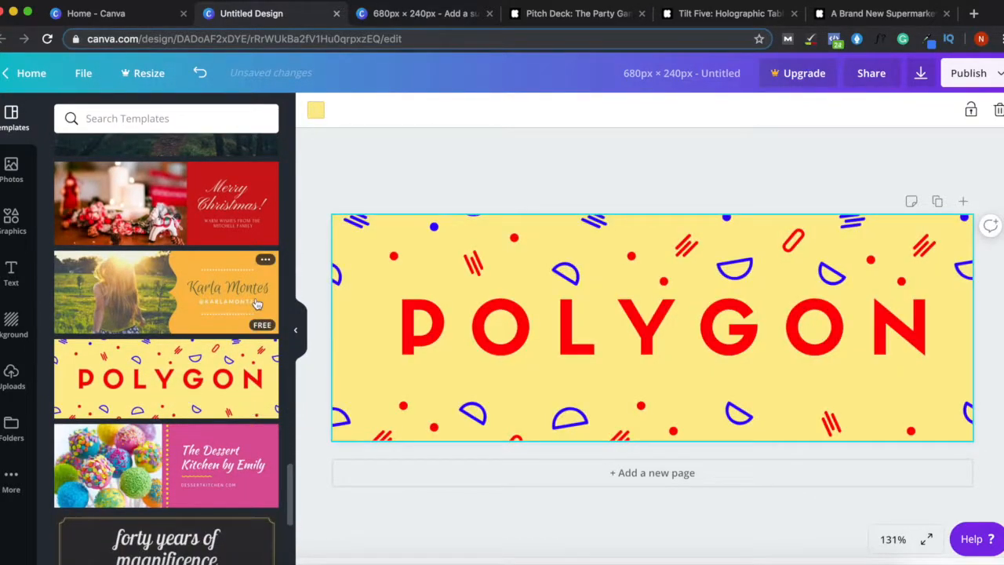
pyautogui.moveTo(287, 470); pyautogui.dragTo(284, 516)
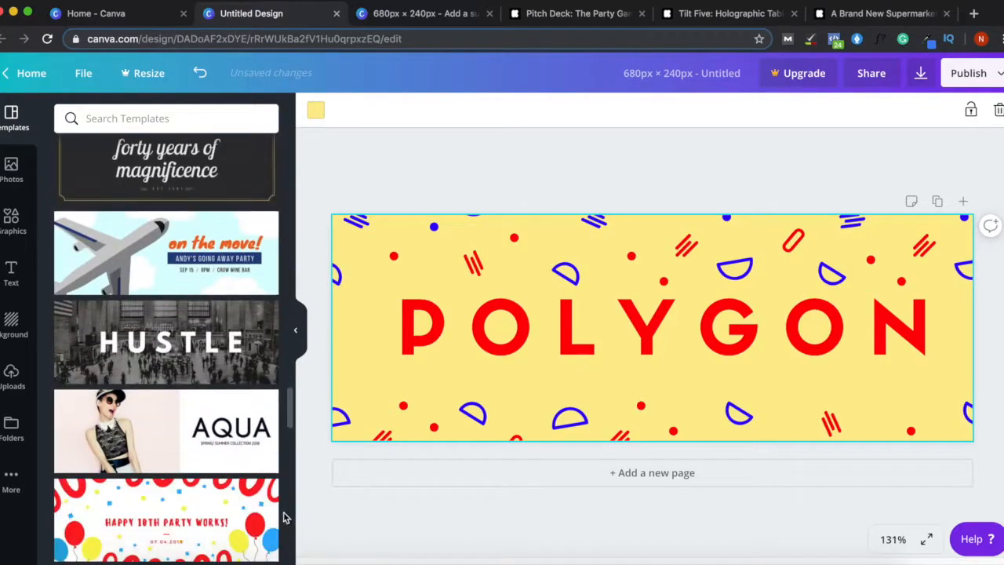
pyautogui.click(186, 276)
pyautogui.click(158, 345)
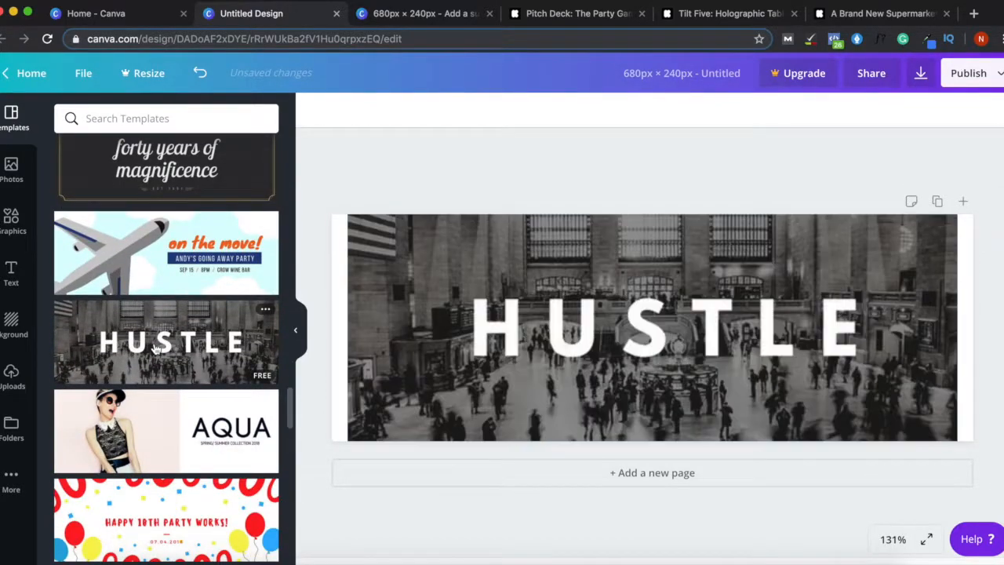
pyautogui.click(164, 418)
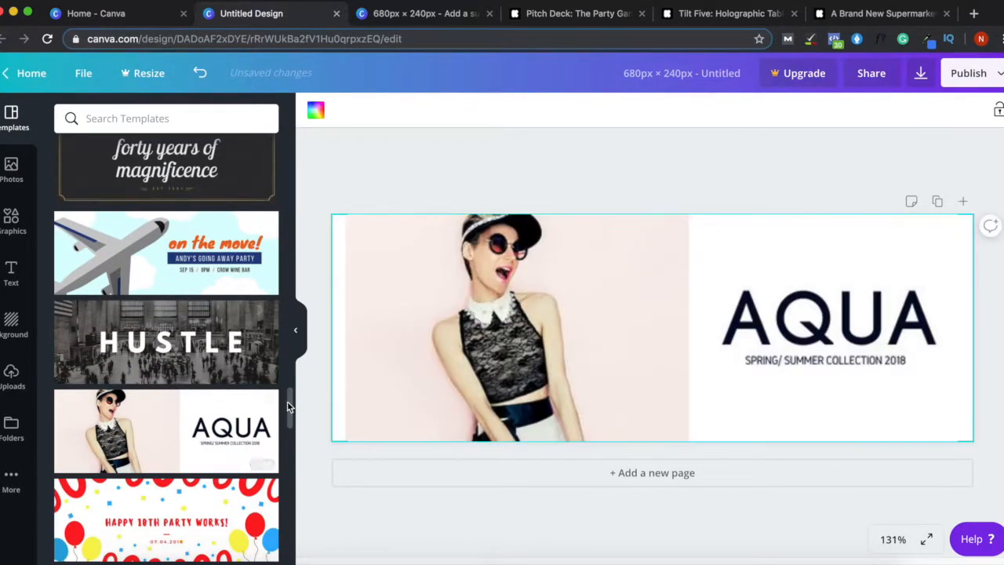
pyautogui.moveTo(287, 400); pyautogui.dragTo(287, 444)
pyautogui.click(159, 267)
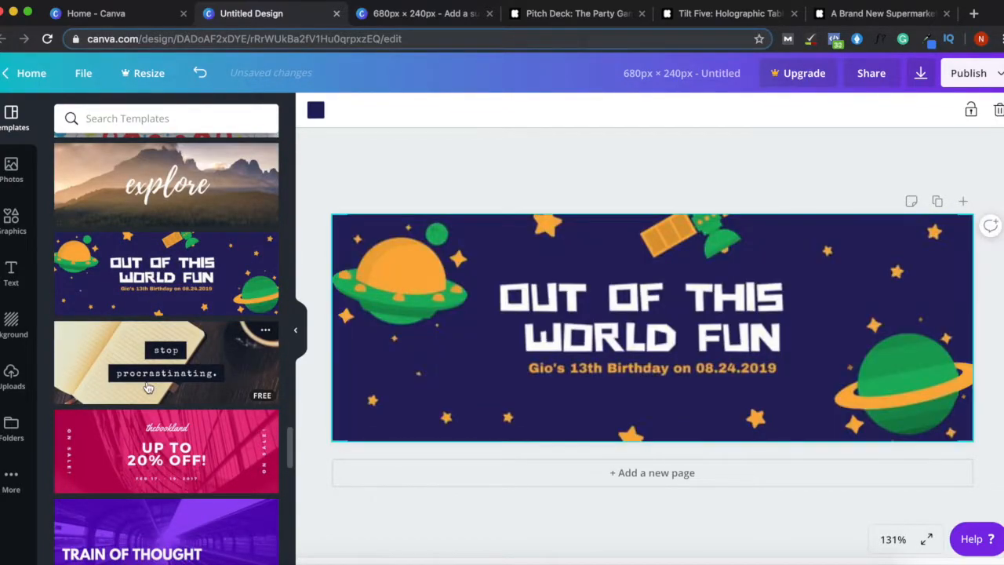
pyautogui.click(161, 362)
pyautogui.click(156, 460)
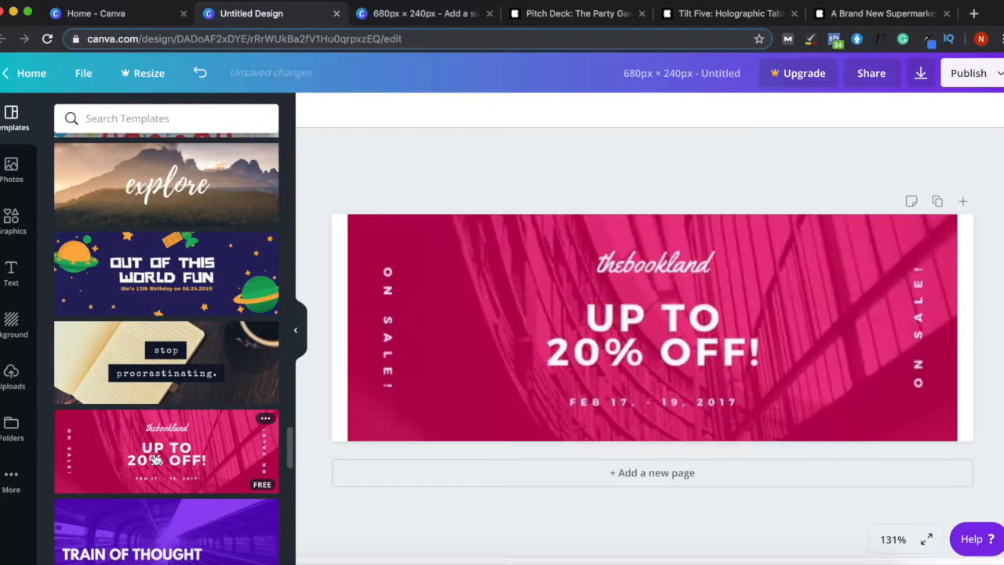
# - Preview TRAIN OF THOUGHT, SPRING, SERENITY and others, then apply the LIVE / LIFE template
pyautogui.scroll(-1, 204, 398)
pyautogui.scroll(-10, 204, 399)
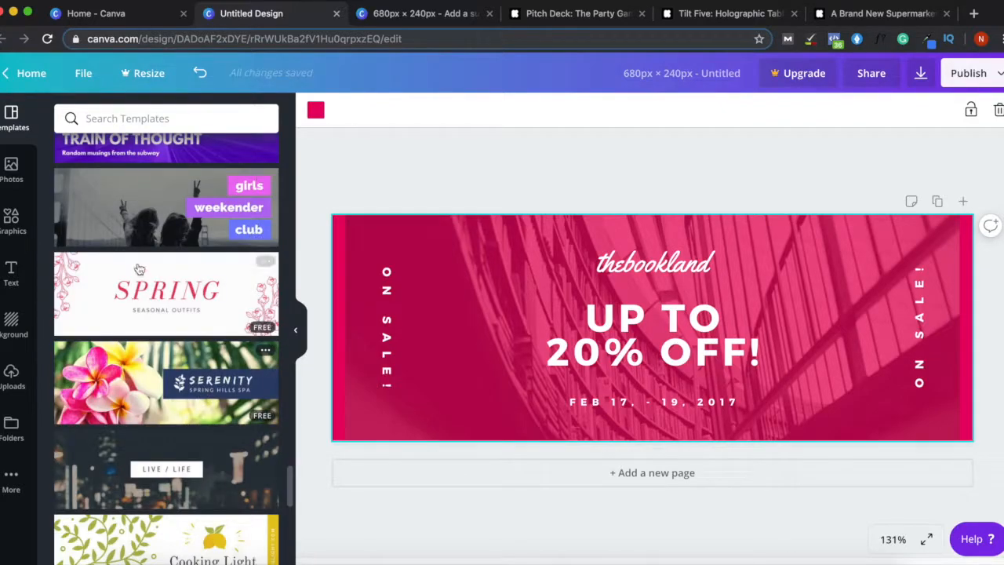
pyautogui.click(135, 149)
pyautogui.click(142, 202)
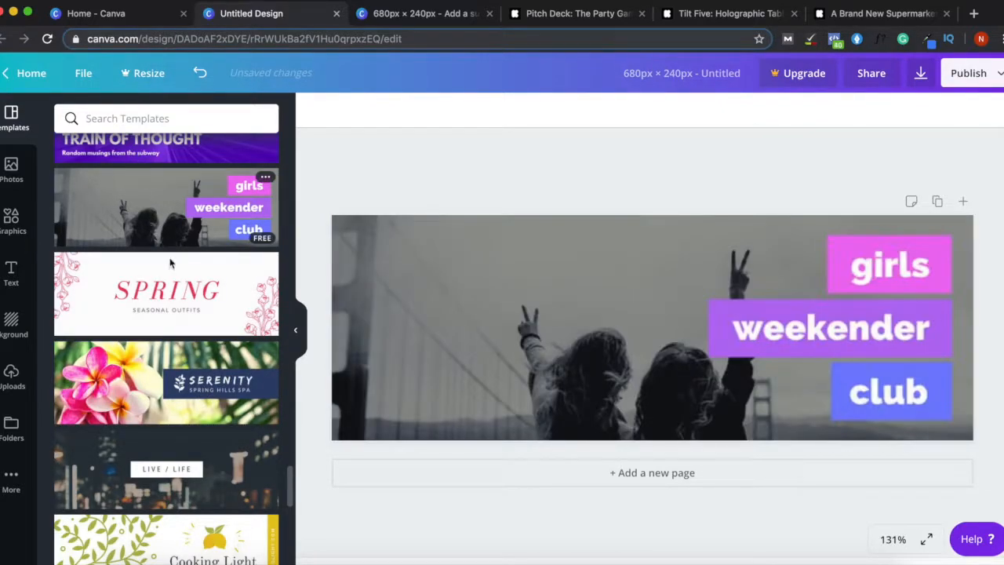
pyautogui.click(161, 292)
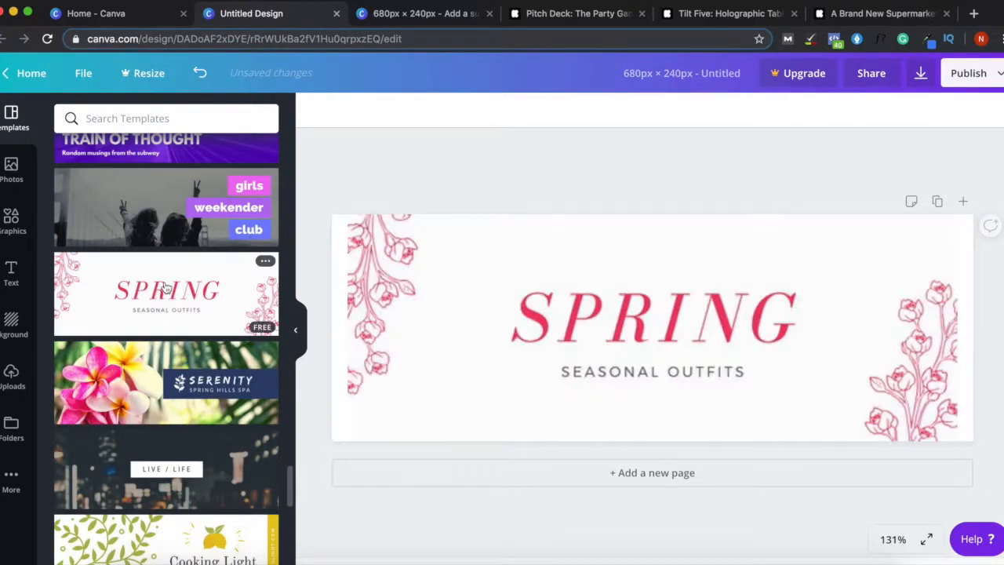
pyautogui.click(152, 372)
pyautogui.click(163, 474)
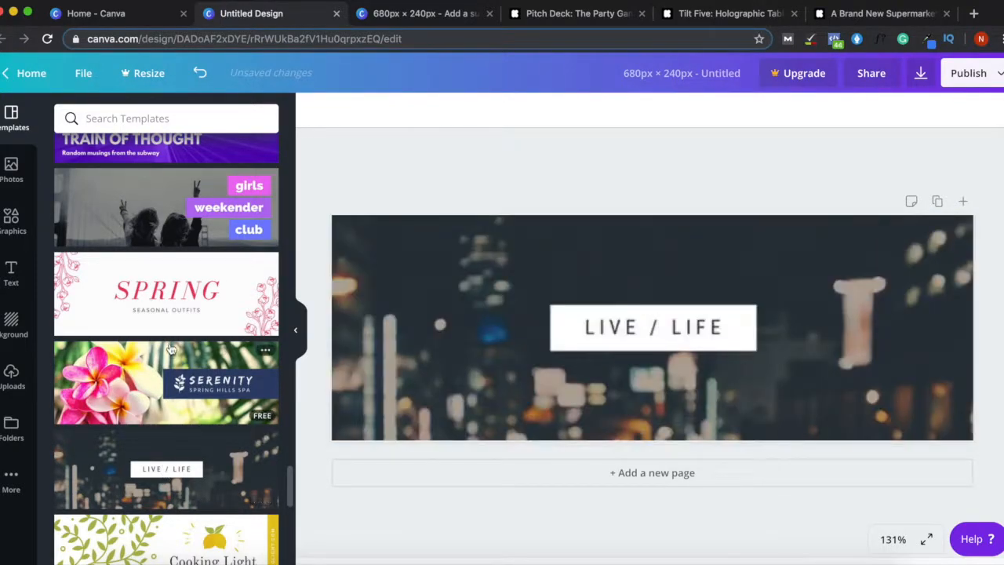
pyautogui.scroll(-5, 163, 439)
pyautogui.click(679, 244)
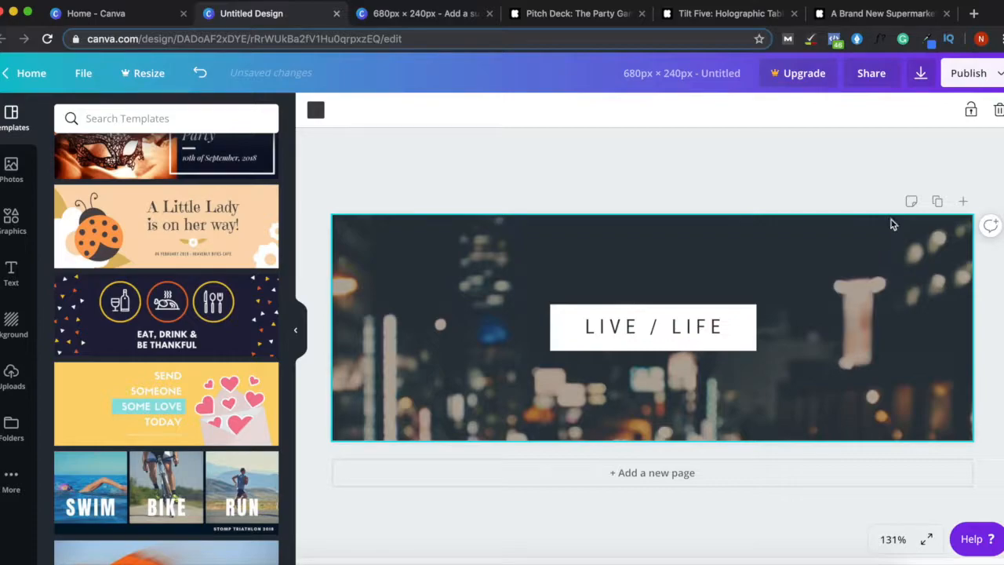
# - Add a blank page, delete page 1 with its LIVE / LIFE content, then view the Pitch Deck campaign
pyautogui.click(654, 474)
pyautogui.scroll(2, 988, 215)
pyautogui.moveTo(984, 227); pyautogui.dragTo(534, 218)
pyautogui.press('Delete')
pyautogui.click(640, 222)
pyautogui.press('Delete')
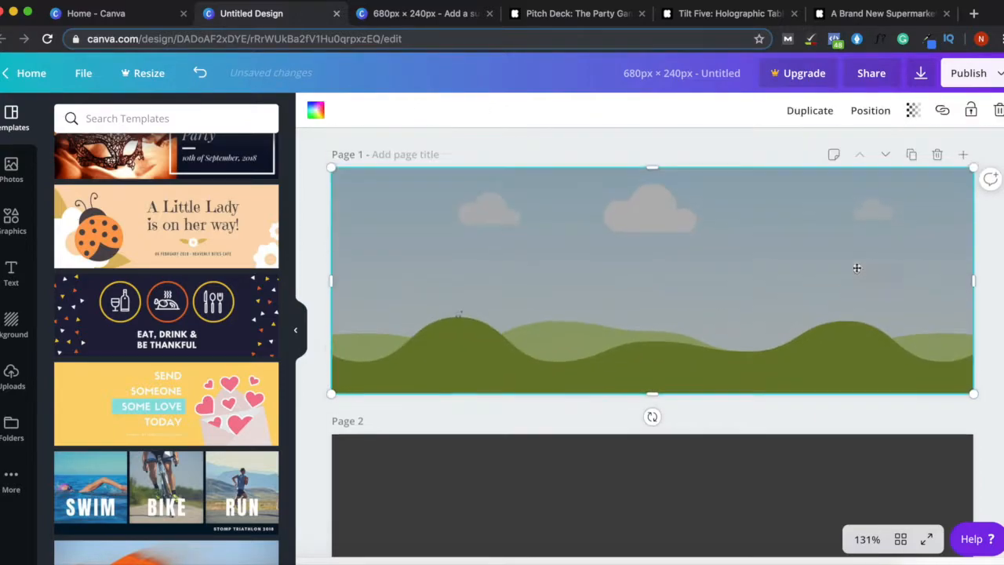
pyautogui.click(937, 155)
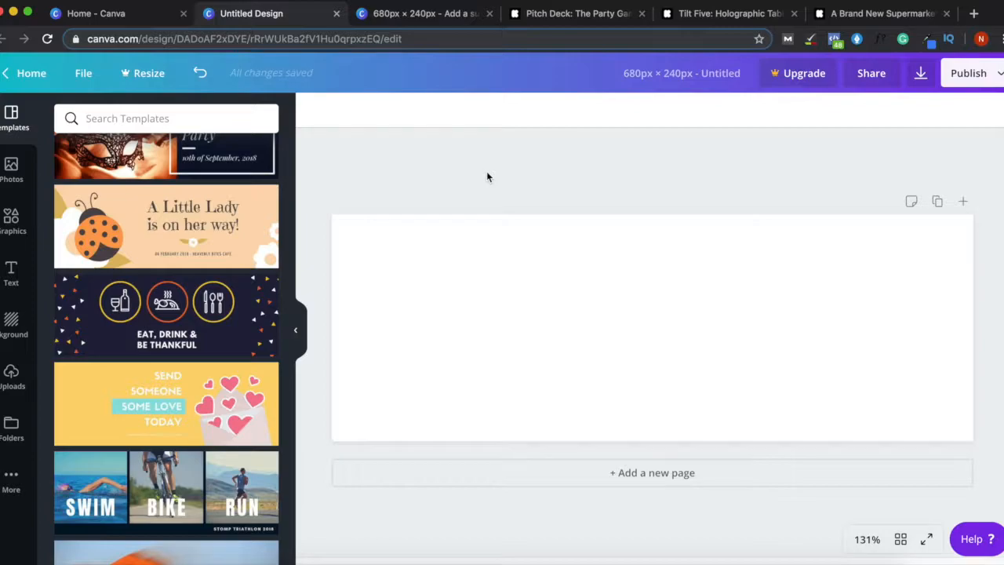
pyautogui.click(577, 15)
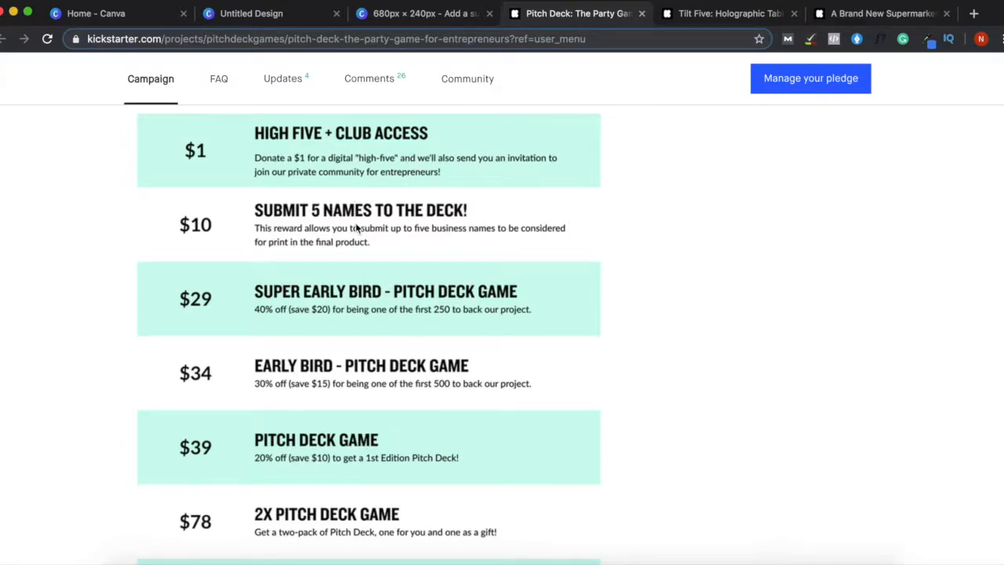
# - Compare reward tiers on the Tilt Five and Brand New Supermarket Kickstarter pages, then return to Canva
pyautogui.click(704, 23)
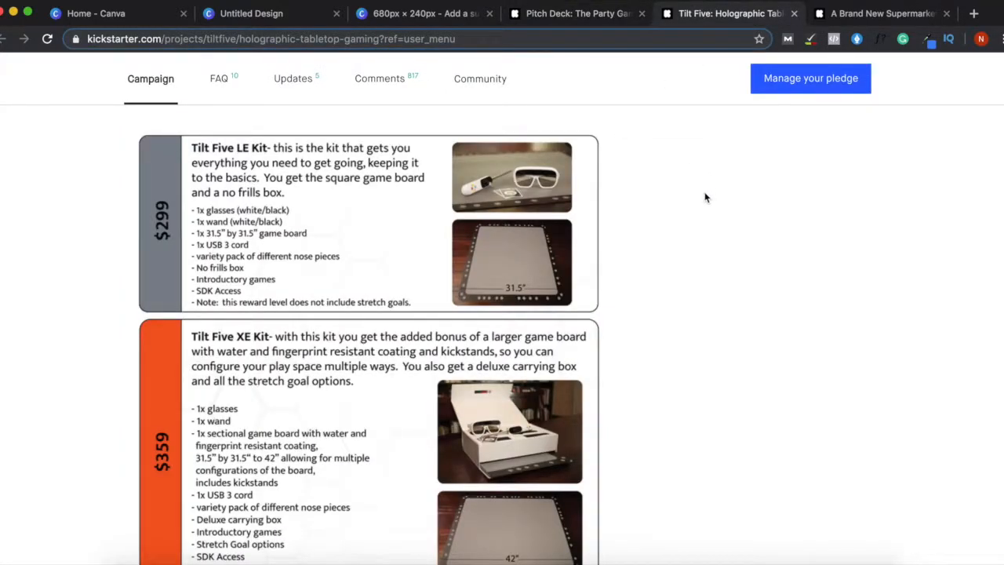
pyautogui.scroll(-1, 706, 196)
pyautogui.scroll(2, 675, 193)
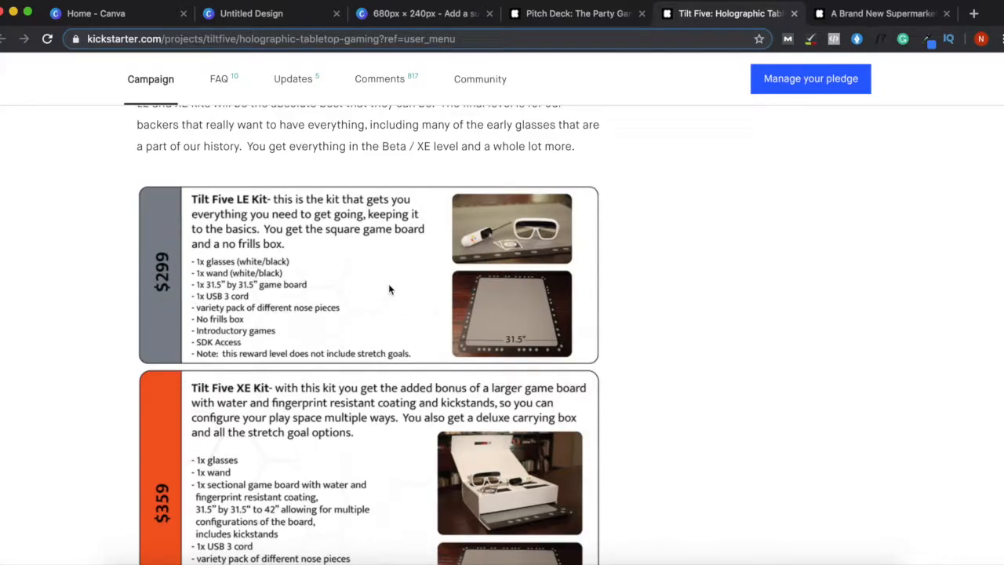
pyautogui.click(875, 16)
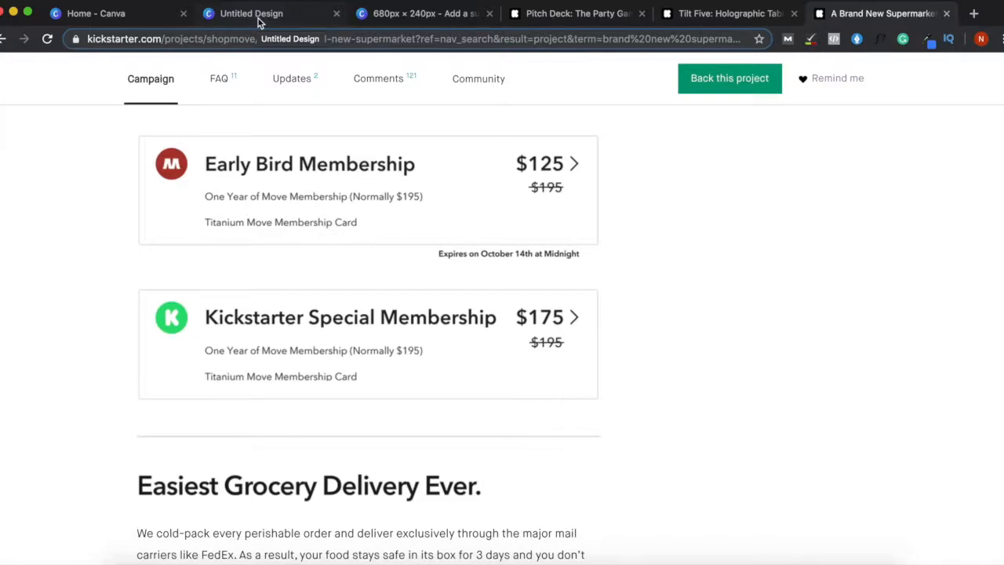
pyautogui.click(733, 14)
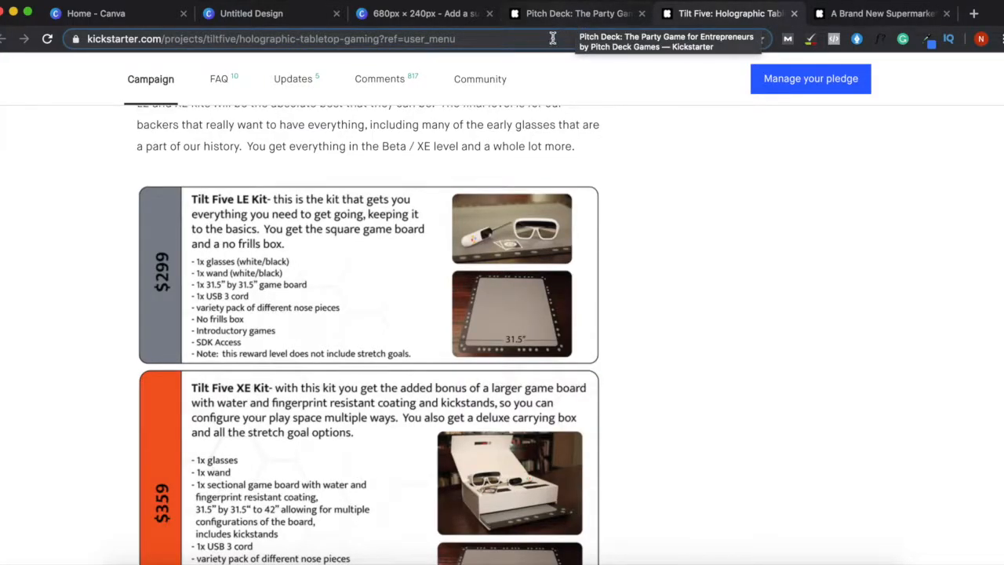
pyautogui.click(271, 21)
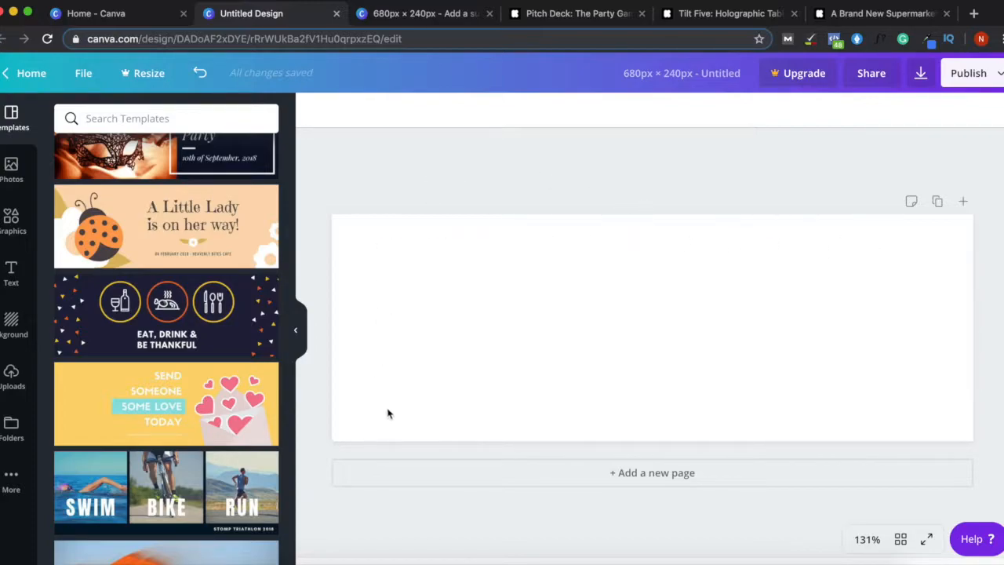
# - Place the uploaded GAME OVER mug photo, shrunk, at the page's right and add a default heading box
pyautogui.click(11, 376)
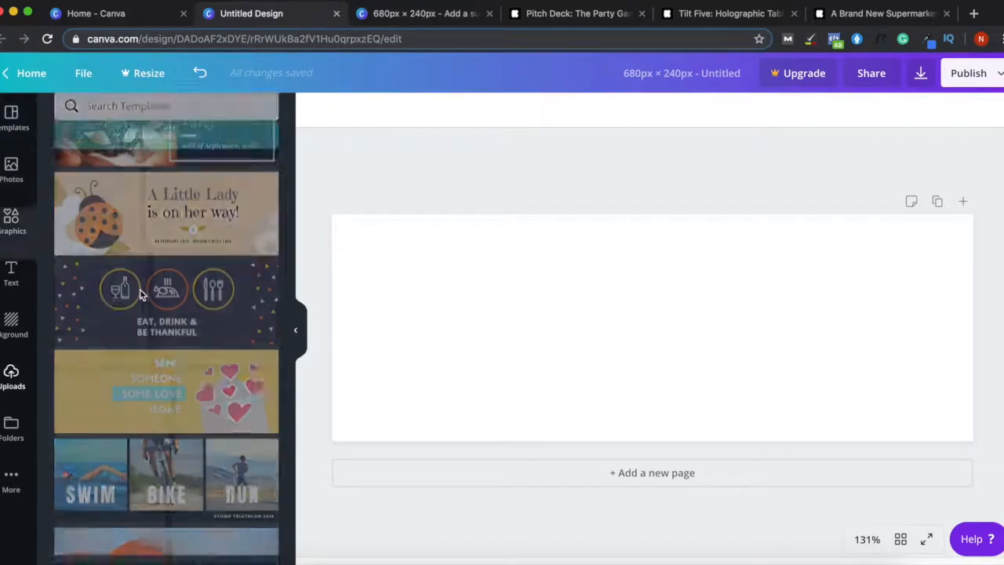
pyautogui.moveTo(89, 192); pyautogui.dragTo(754, 288)
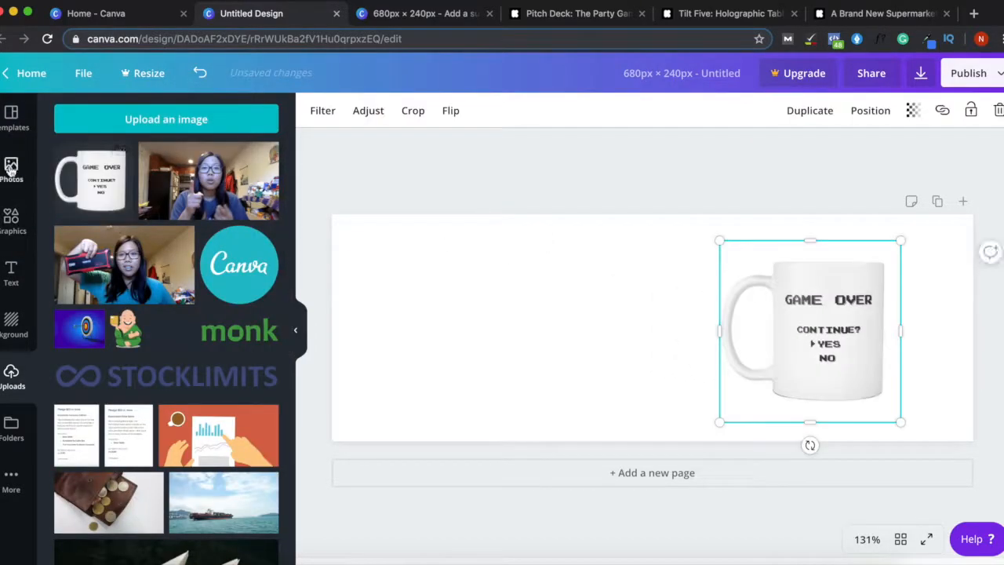
pyautogui.click(11, 118)
pyautogui.moveTo(784, 342); pyautogui.dragTo(800, 338)
pyautogui.moveTo(735, 421); pyautogui.dragTo(761, 392)
pyautogui.moveTo(883, 302)
pyautogui.mouseDown()
pyautogui.moveTo(882, 314)
pyautogui.moveTo(891, 312)
pyautogui.moveTo(878, 311)
pyautogui.moveTo(889, 311)
pyautogui.mouseUp()
pyautogui.click(477, 179)
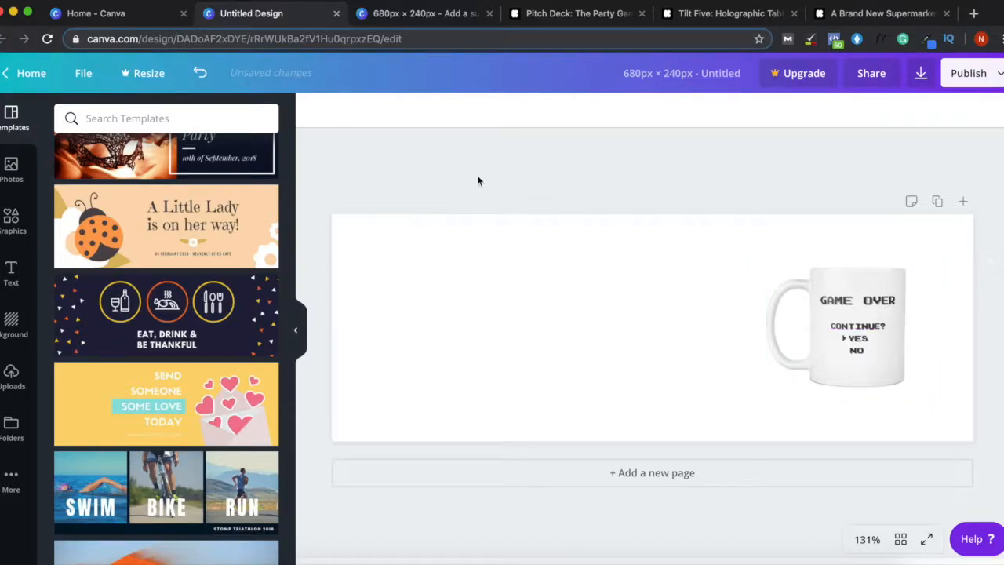
pyautogui.click(12, 274)
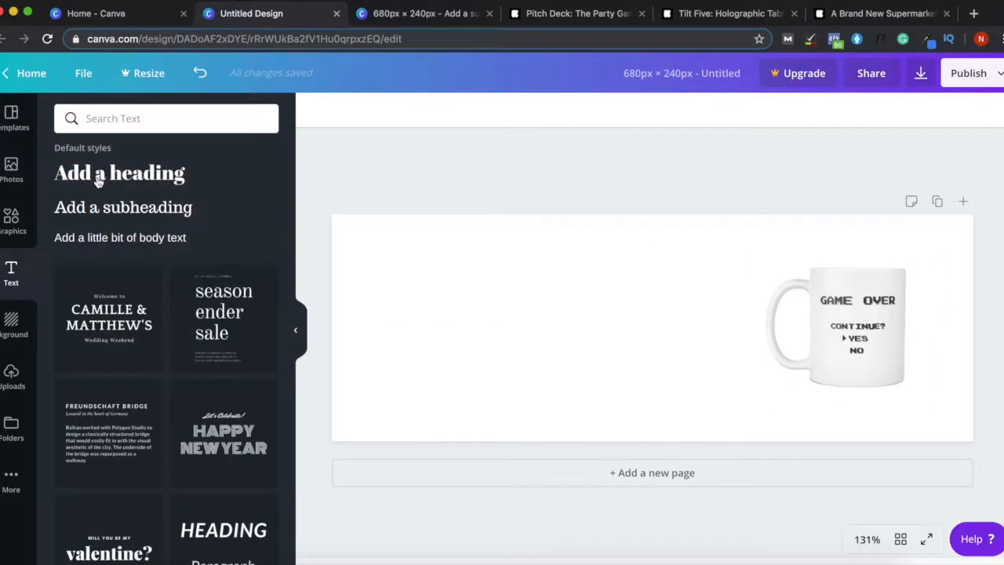
pyautogui.click(96, 173)
# - Replace the heading text with 'Early Bird - Best Mug Ever'
pyautogui.click(641, 344)
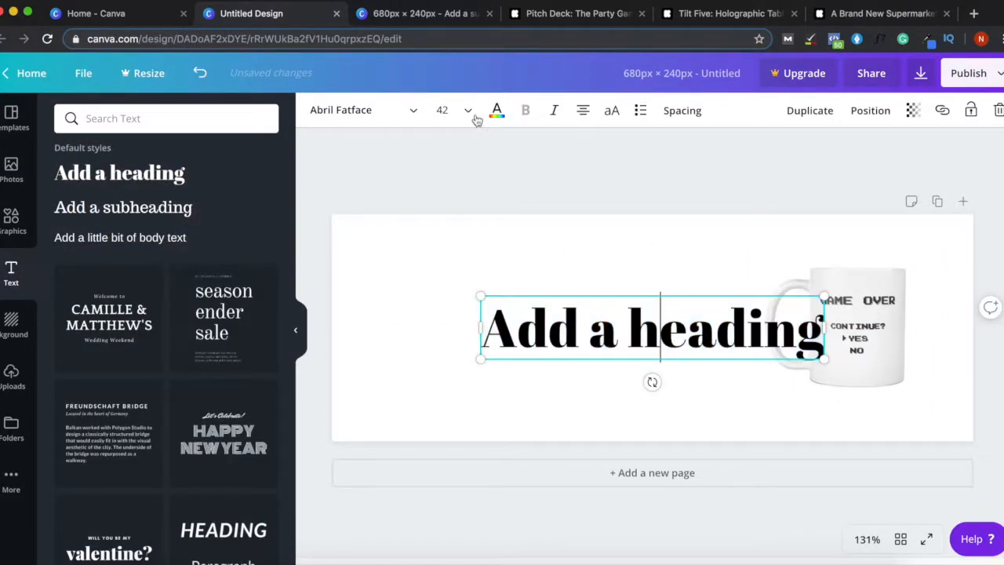
pyautogui.press('Left')
pyautogui.hotkey('ctrl', 'a')
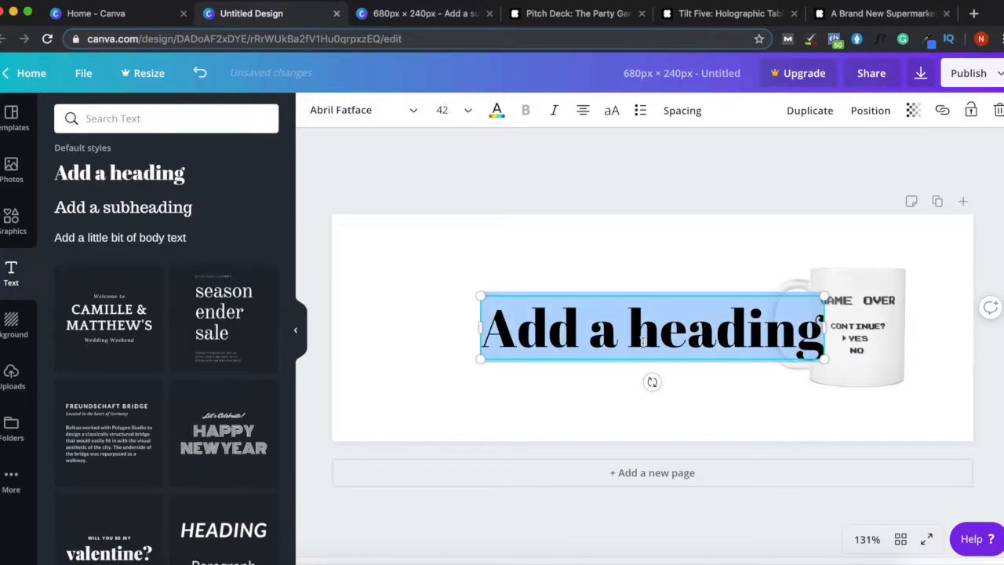
pyautogui.write('Early Bird')
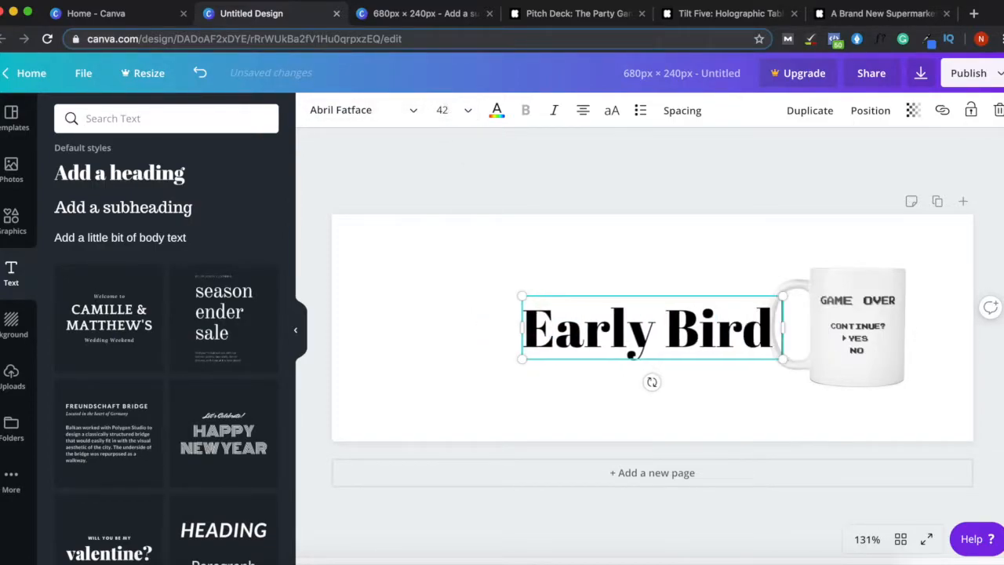
pyautogui.write(' - Best Mug Ever')
pyautogui.hotkey('ctrl', 'a')
# - Set the heading to Alegreya Sans SC Bold at font size 21
pyautogui.click(370, 109)
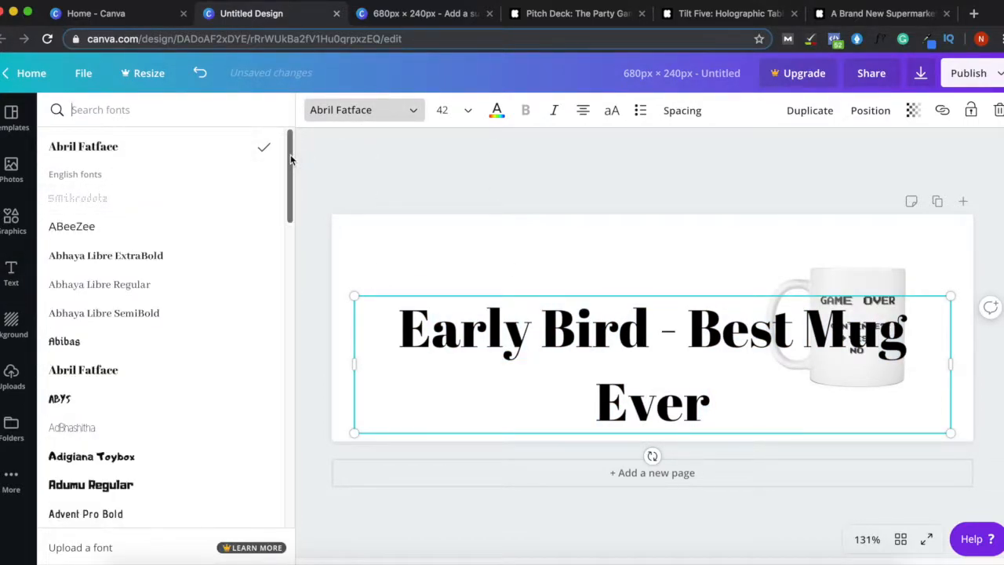
pyautogui.moveTo(290, 160); pyautogui.dragTo(284, 329)
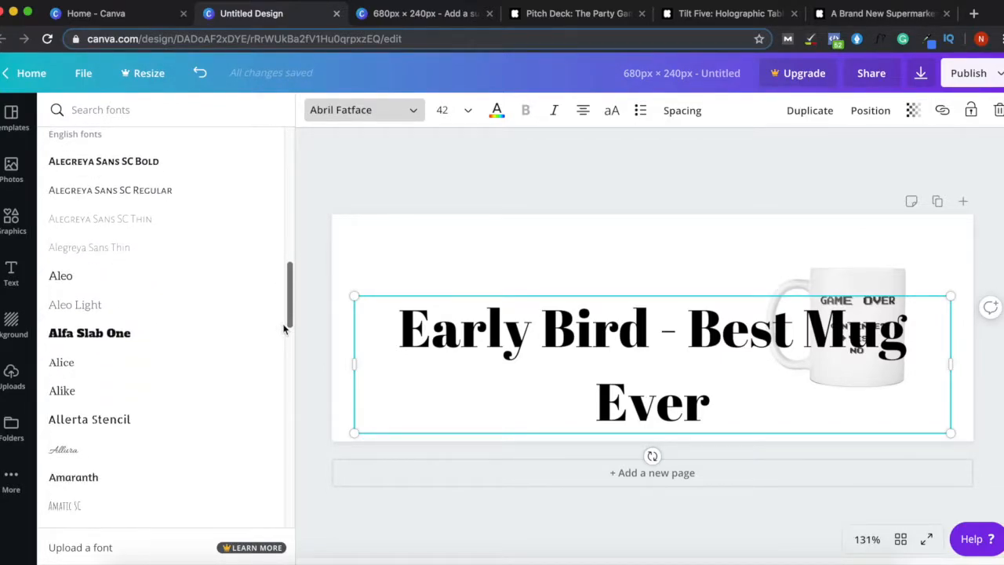
pyautogui.click(82, 170)
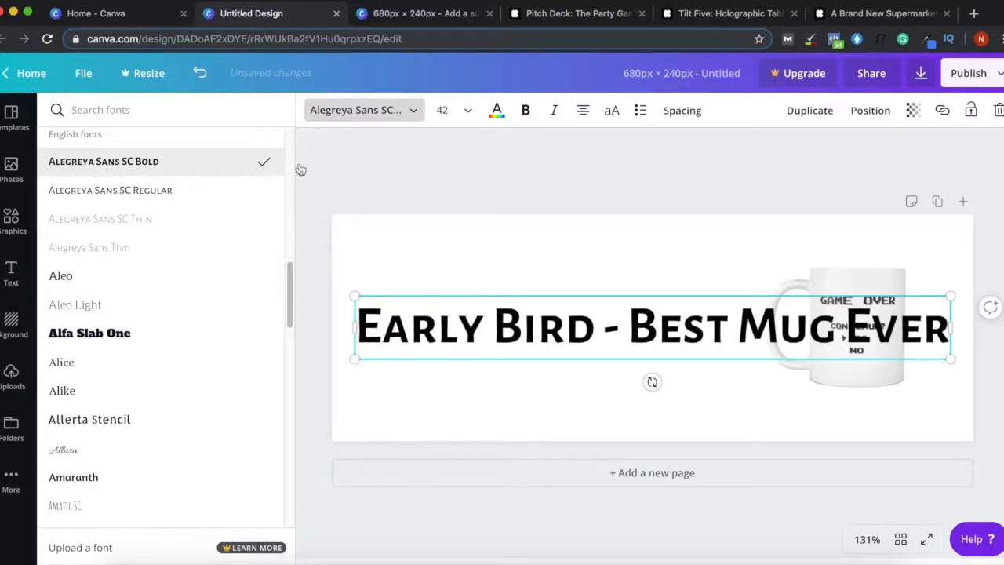
pyautogui.click(466, 114)
pyautogui.click(448, 225)
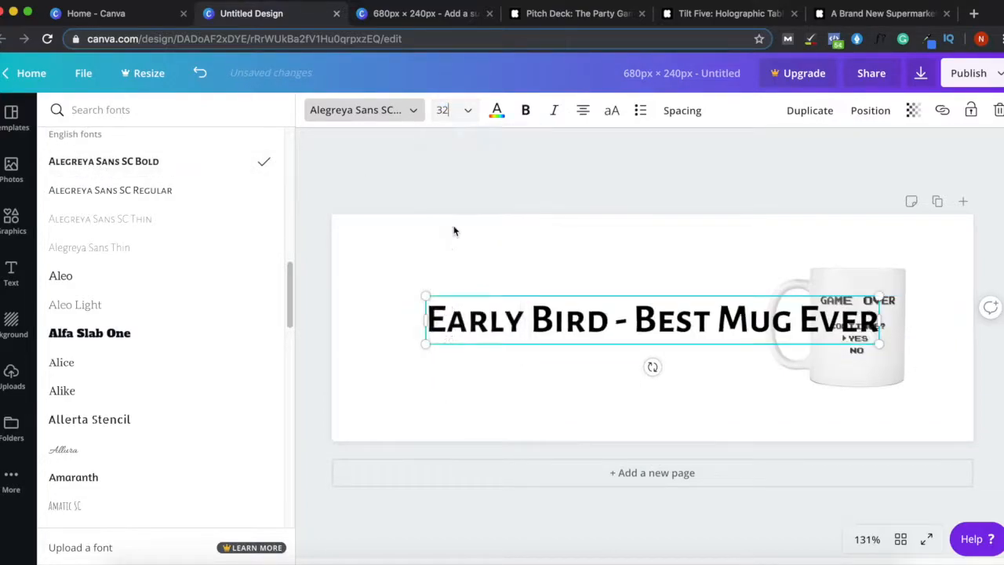
pyautogui.click(463, 118)
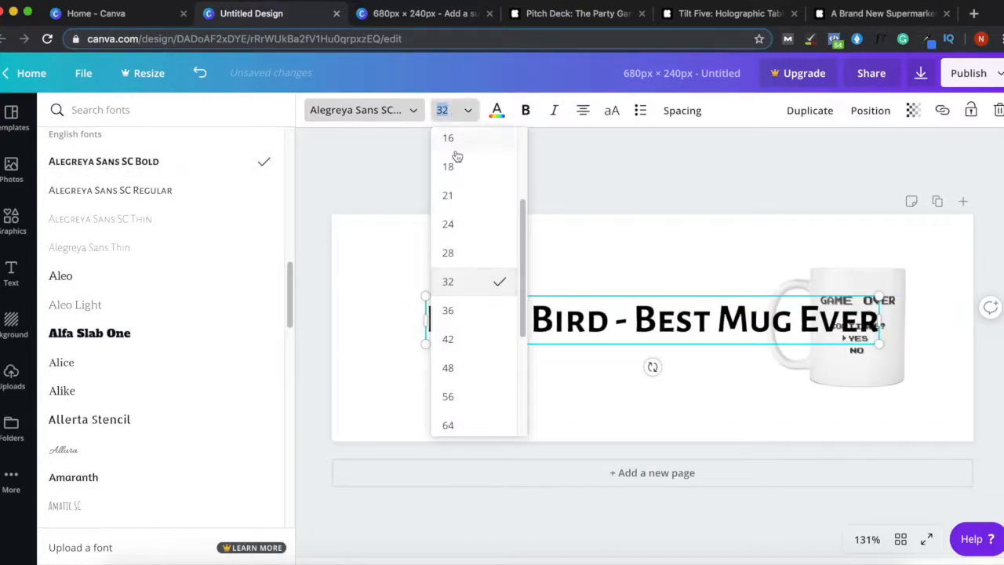
pyautogui.click(448, 253)
pyautogui.click(458, 110)
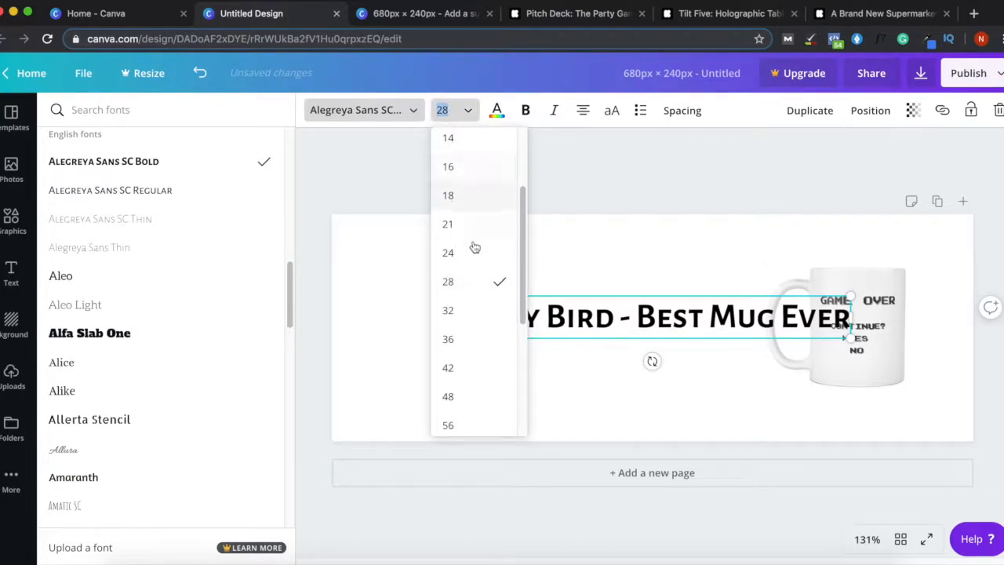
pyautogui.click(462, 227)
# - Position the heading beside the mug, move the mug further right, and add a body text box
pyautogui.click(681, 285)
pyautogui.moveTo(669, 315); pyautogui.dragTo(637, 303)
pyautogui.moveTo(897, 337); pyautogui.dragTo(916, 332)
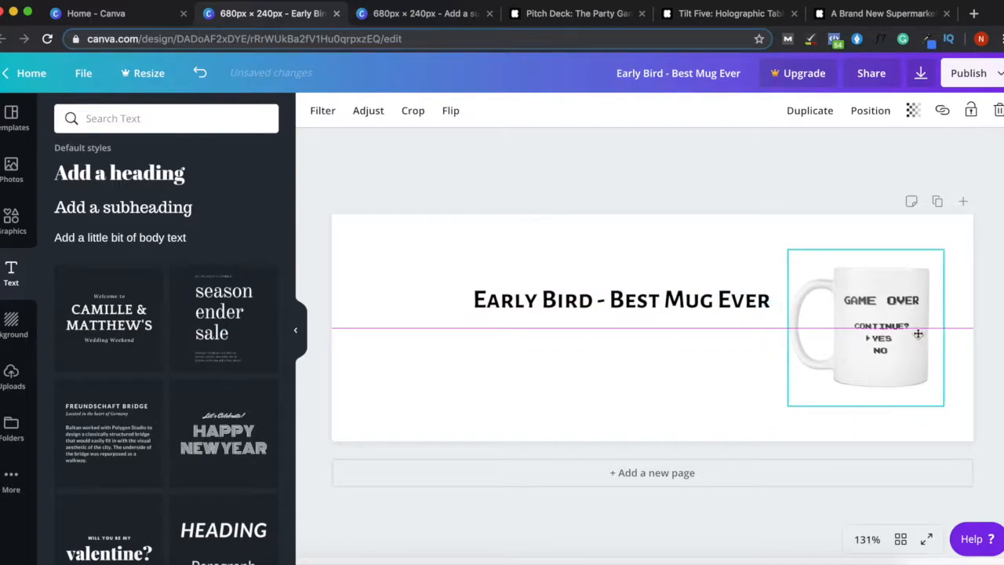
pyautogui.click(698, 301)
pyautogui.moveTo(698, 300)
pyautogui.mouseDown()
pyautogui.moveTo(712, 302)
pyautogui.moveTo(692, 304)
pyautogui.moveTo(702, 302)
pyautogui.mouseUp()
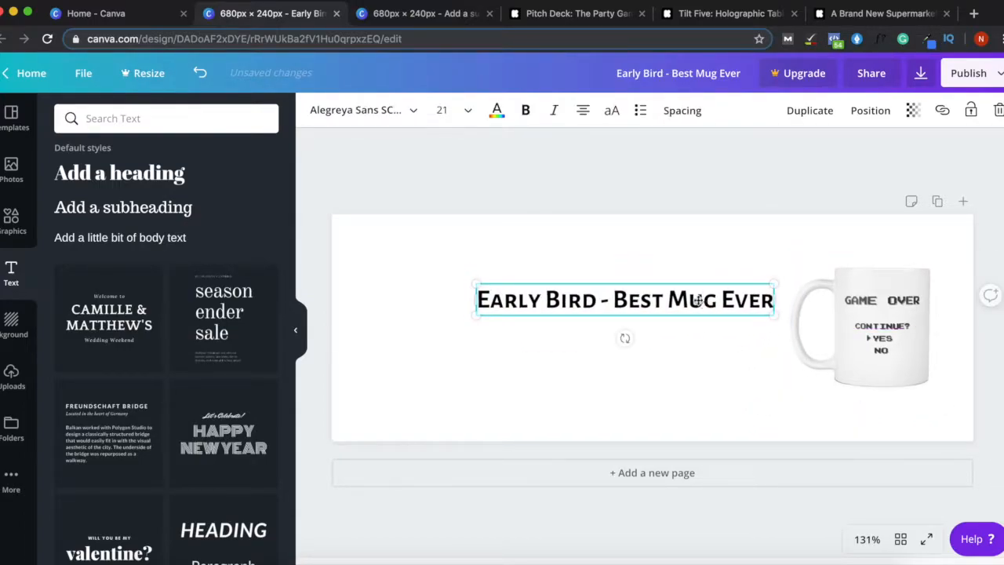
pyautogui.click(157, 236)
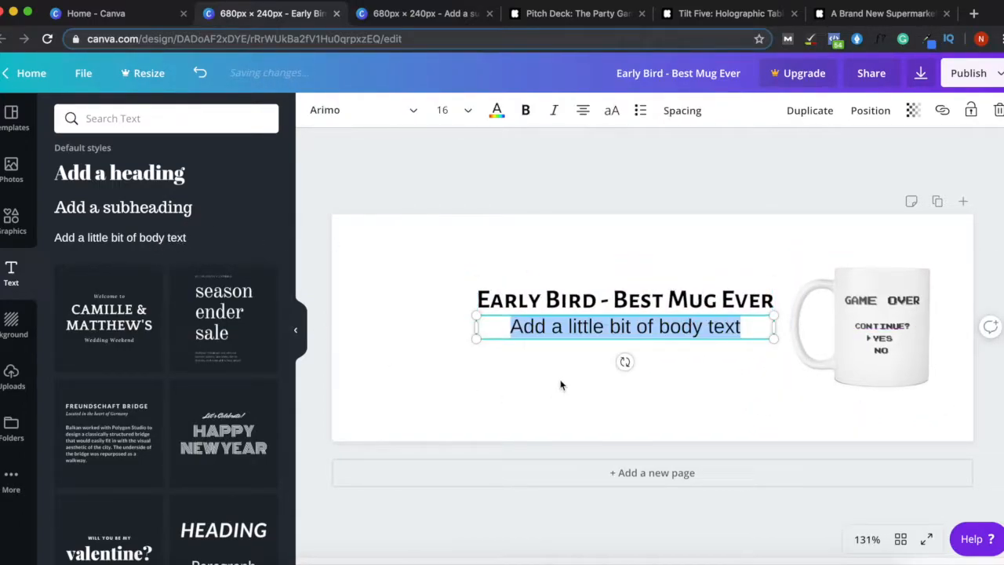
# - Left-align the body text and change it to 'Get this at $99 off (MSRP $100)'
pyautogui.click(583, 110)
pyautogui.tripleClick(506, 326)
pyautogui.write('Get this')
pyautogui.press('BackSpace')
pyautogui.press('BackSpace')
pyautogui.press('BackSpace')
pyautogui.write('his at $99 off (')
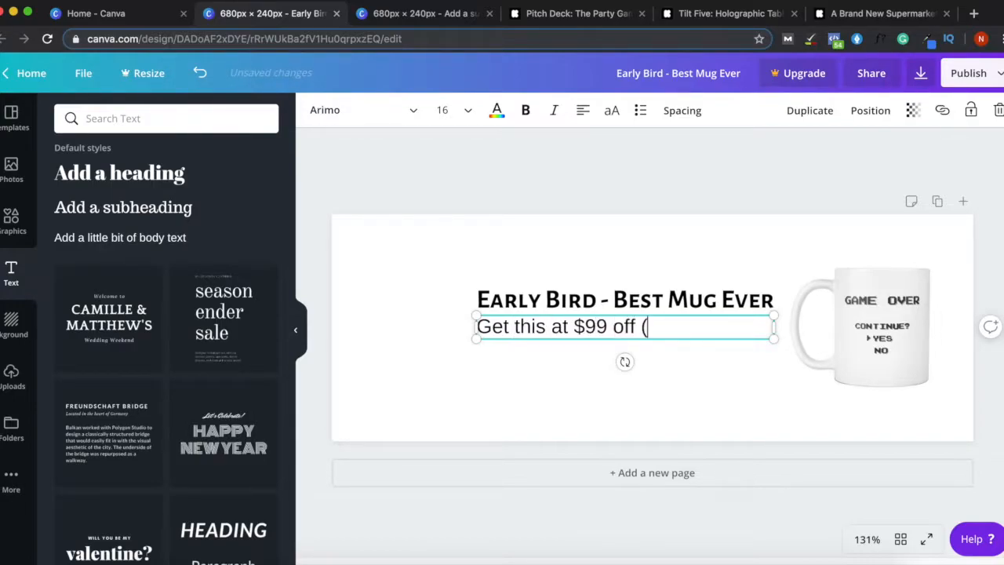
pyautogui.write('MSRP $100)')
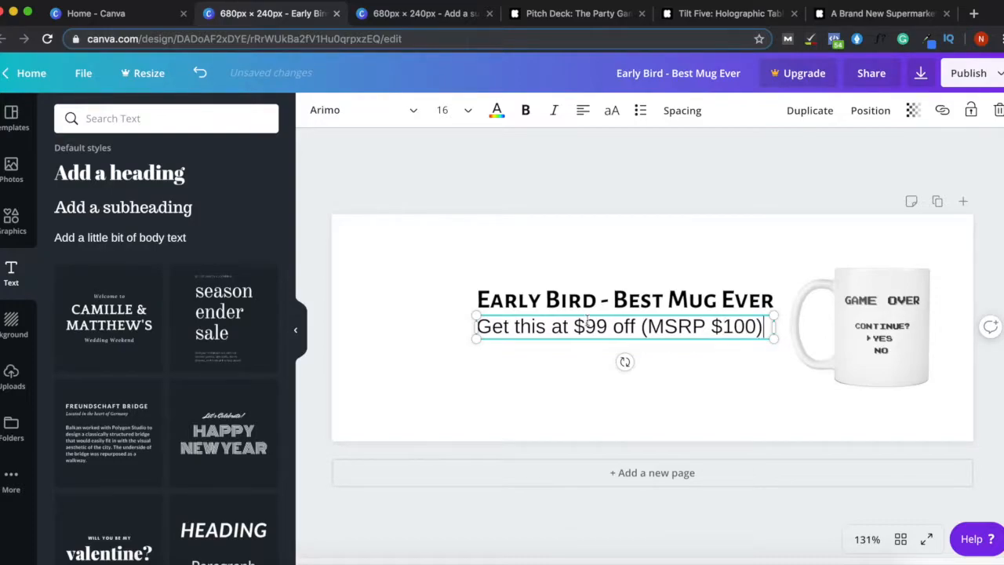
# - Set the body text to size 10 and move both text lines beside the mug
pyautogui.click(459, 110)
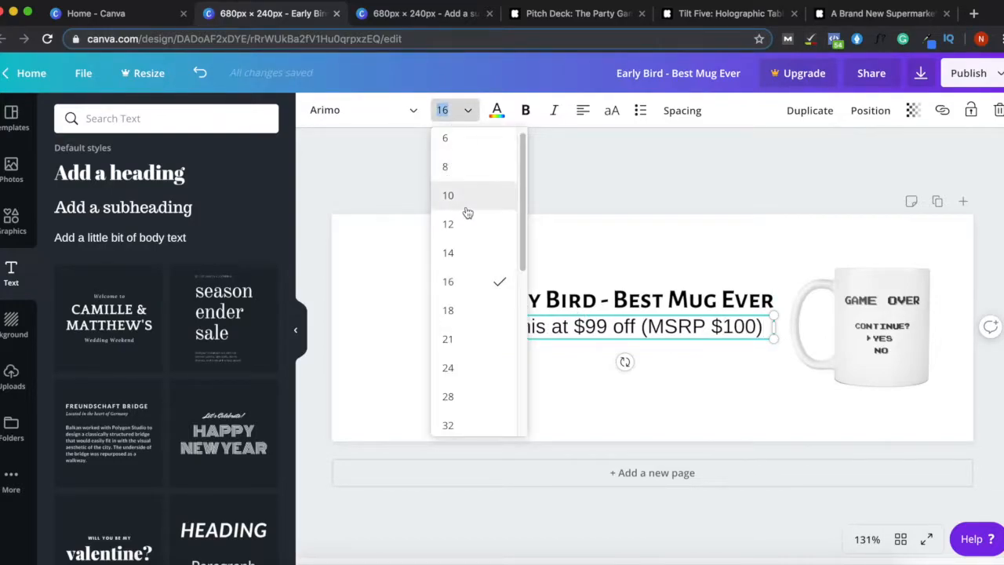
pyautogui.click(465, 205)
pyautogui.click(538, 384)
pyautogui.moveTo(698, 364); pyautogui.dragTo(598, 328)
# - Add a '$1' price heading at the page's left and enlarge it to size 80
pyautogui.click(575, 291)
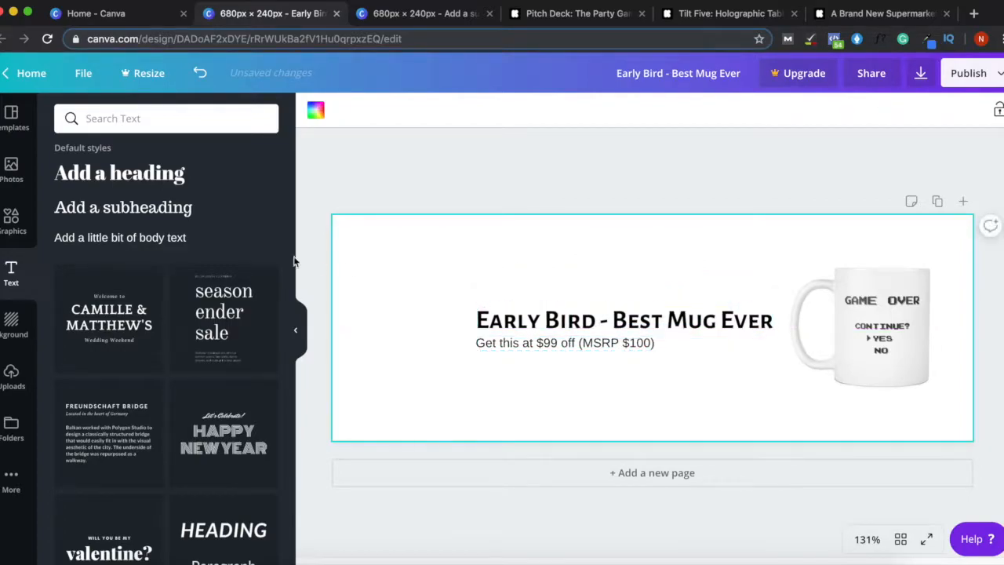
pyautogui.click(147, 175)
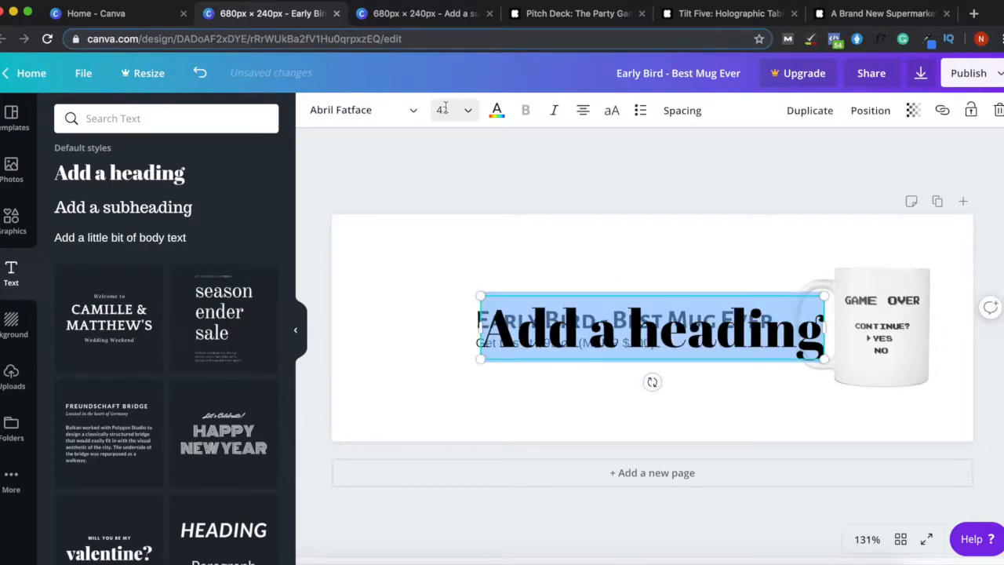
pyautogui.write('$1')
pyautogui.click(679, 256)
pyautogui.moveTo(662, 328); pyautogui.dragTo(409, 320)
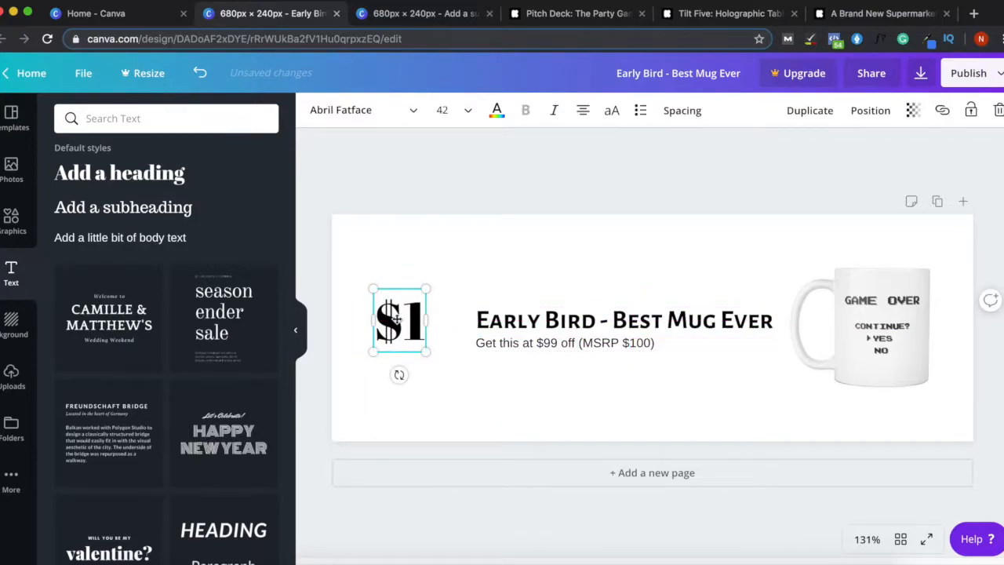
pyautogui.click(443, 110)
pyautogui.click(449, 425)
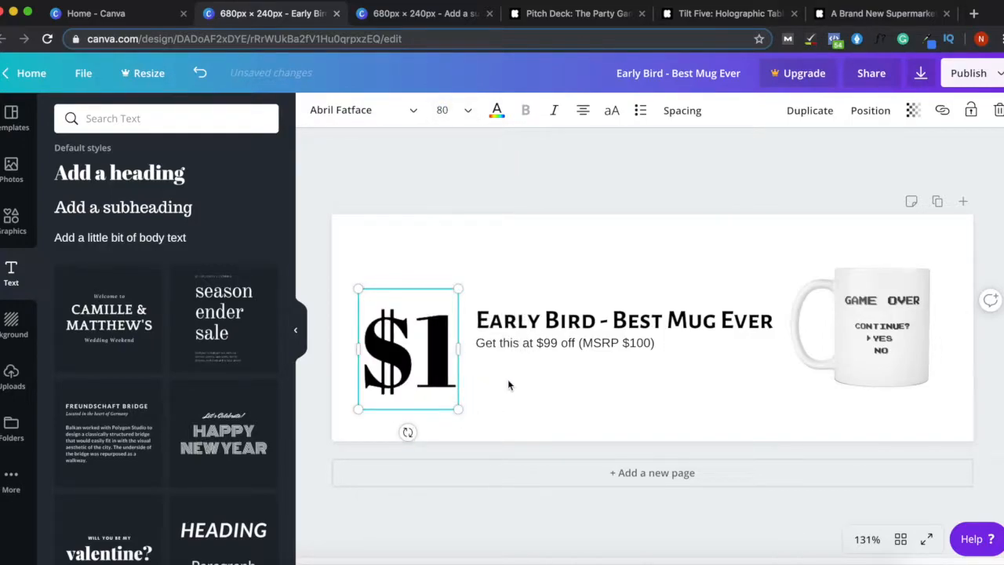
# - Shift the heading, subtext and mug slightly right, and nudge $1 up onto the guides
pyautogui.click(713, 403)
pyautogui.moveTo(638, 404); pyautogui.dragTo(615, 318)
pyautogui.moveTo(912, 341); pyautogui.dragTo(919, 340)
pyautogui.click(691, 338)
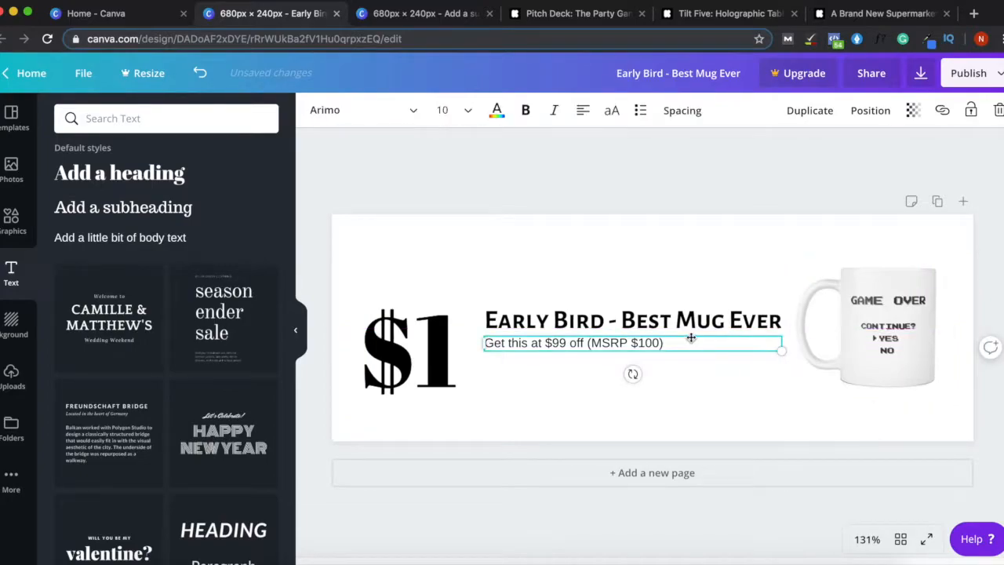
pyautogui.moveTo(404, 349); pyautogui.dragTo(389, 341)
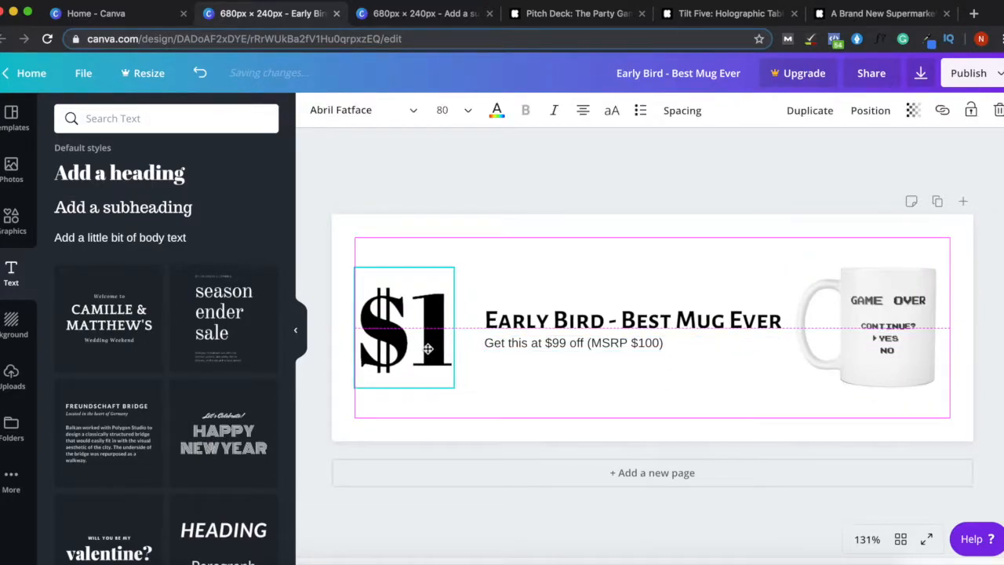
pyautogui.click(549, 196)
pyautogui.click(517, 235)
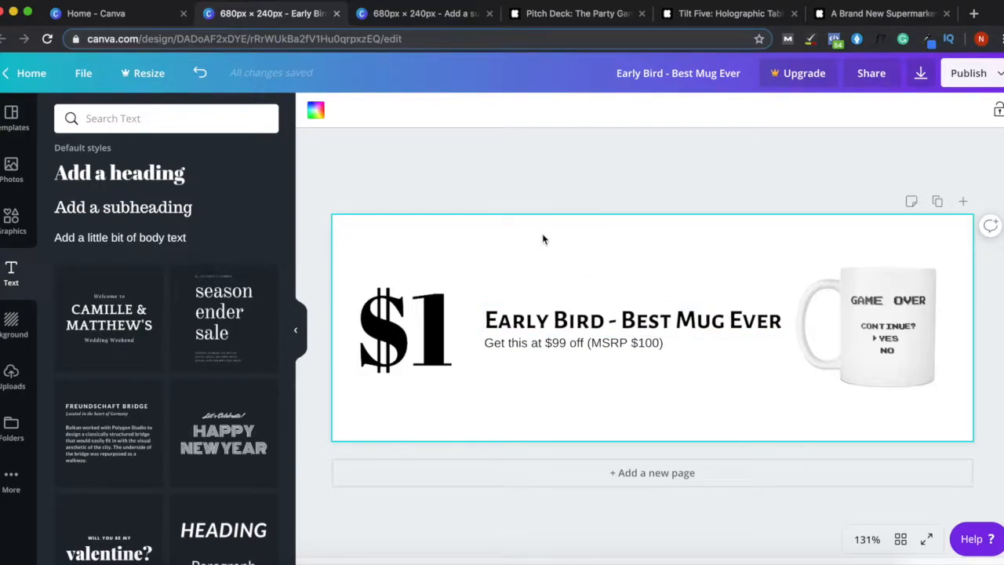
pyautogui.moveTo(423, 325); pyautogui.dragTo(426, 321)
# - Give the banner a light-blue background after trying red, pink and dark blue, then duplicate the page
pyautogui.click(490, 230)
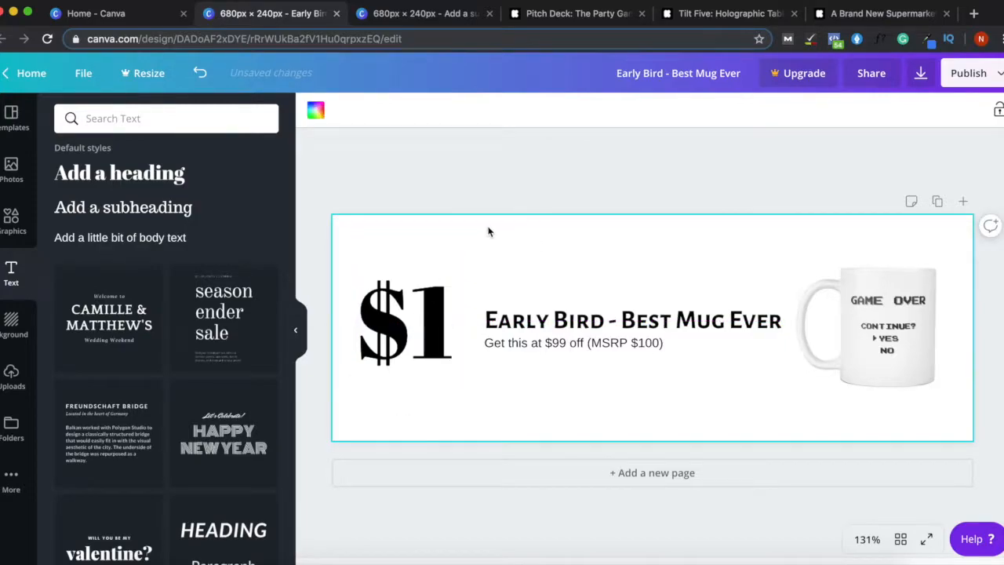
pyautogui.click(319, 116)
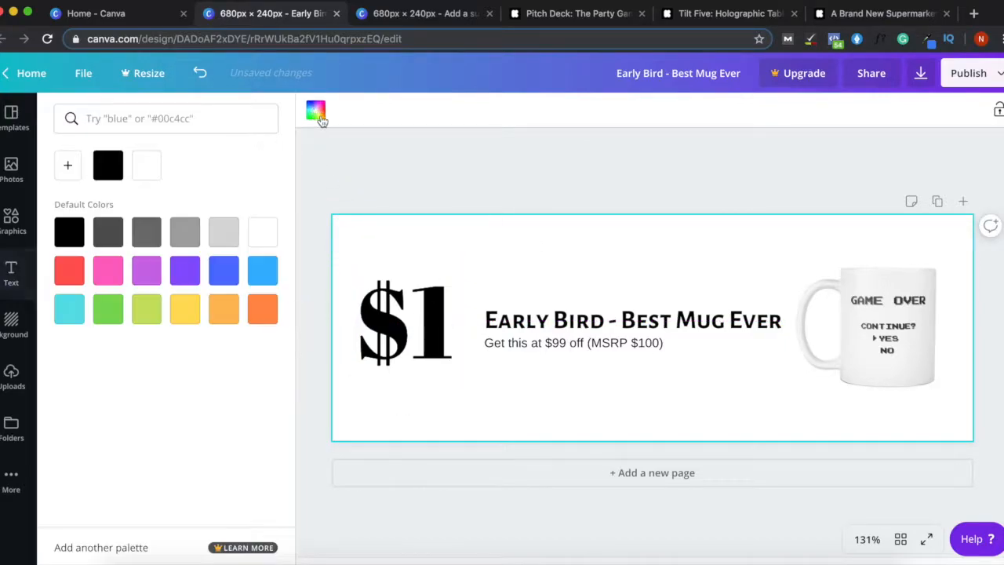
pyautogui.click(73, 280)
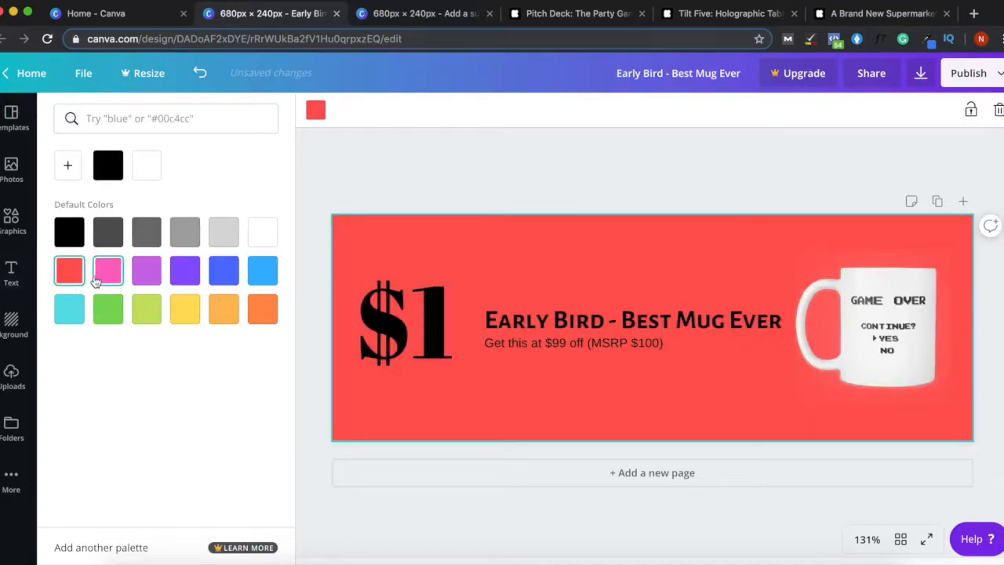
pyautogui.click(109, 281)
pyautogui.click(263, 275)
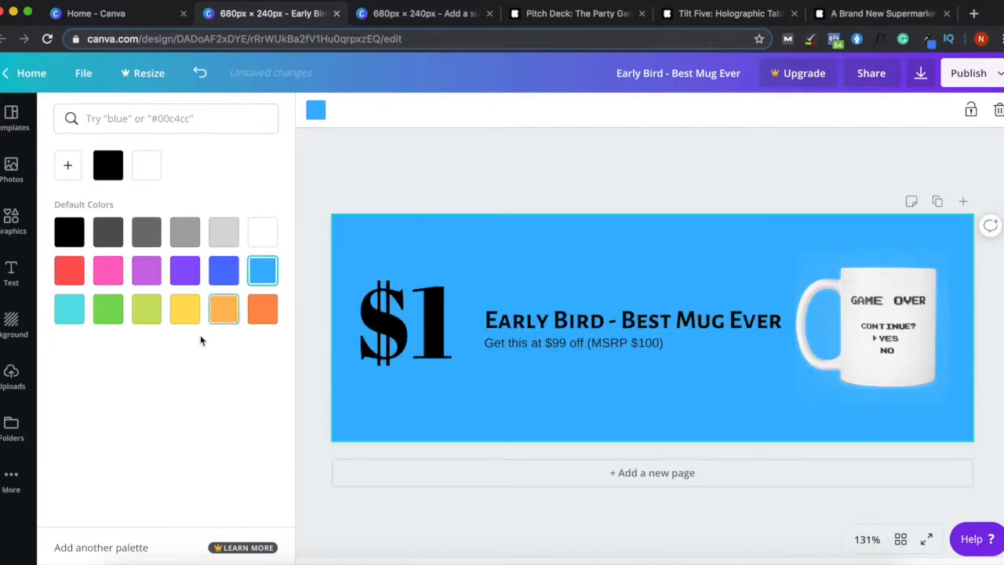
pyautogui.click(225, 285)
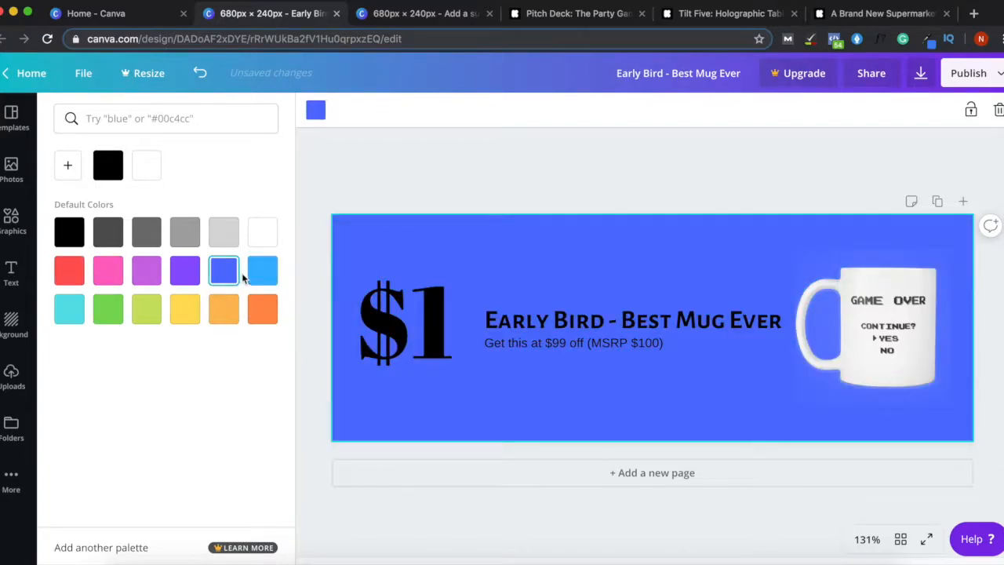
pyautogui.click(260, 280)
pyautogui.click(479, 176)
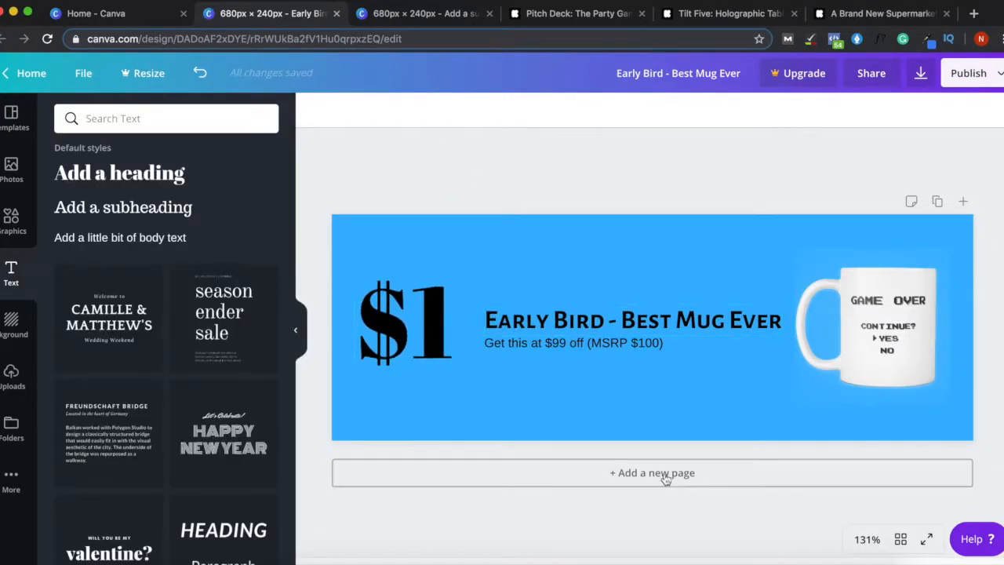
pyautogui.click(936, 201)
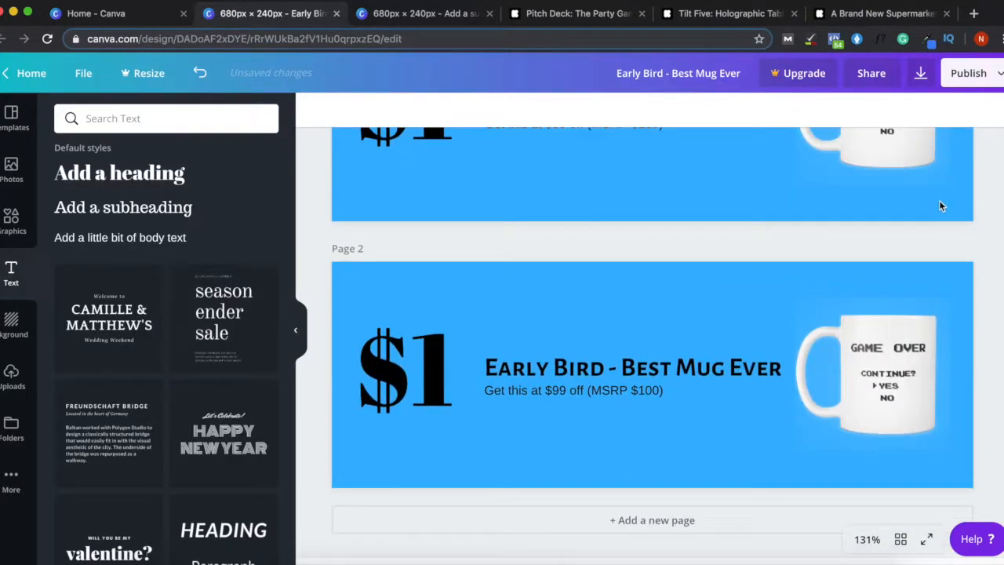
# - Replace 'Early Bird' in the Page 2 heading with 'Kickstarter Special -' and shrink it to one line
pyautogui.click(558, 375)
pyautogui.moveTo(486, 368)
pyautogui.mouseDown()
pyautogui.moveTo(602, 371)
pyautogui.moveTo(486, 367)
pyautogui.mouseUp()
pyautogui.write('Kickstarter Spe')
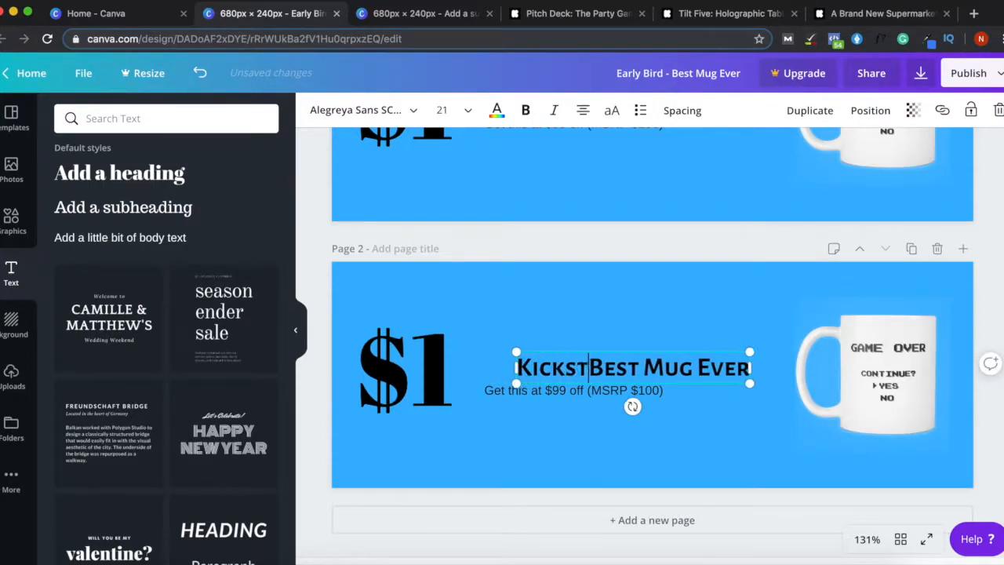
pyautogui.write('cial')
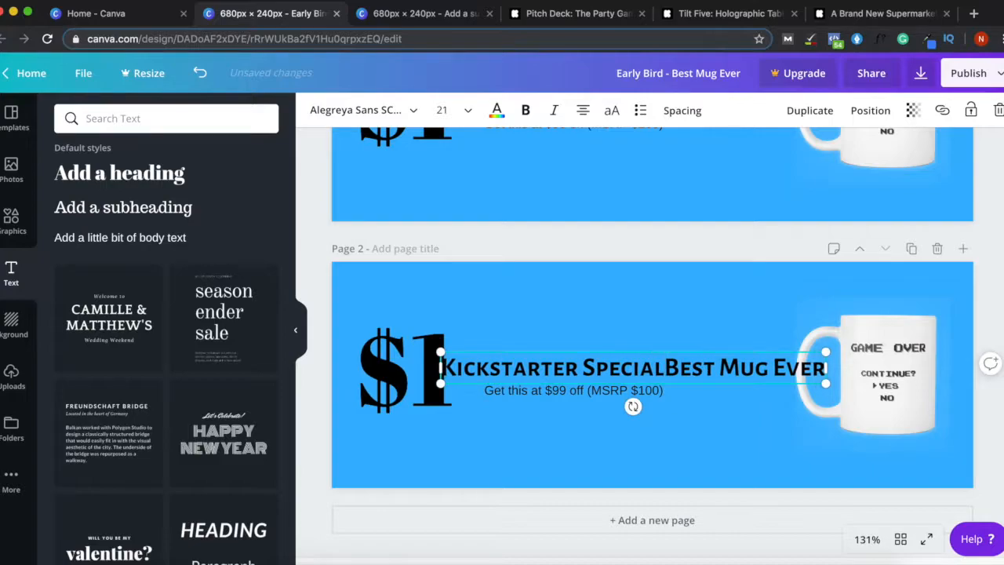
pyautogui.write(' -')
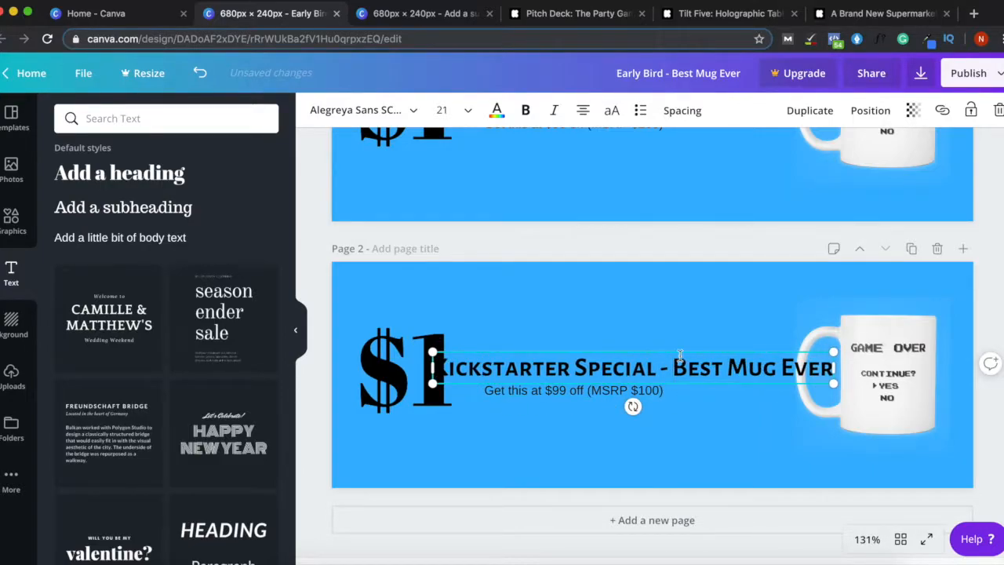
pyautogui.click(461, 111)
pyautogui.click(462, 225)
# - Change the $1 price to $5 at font size 56 and adjust its vertical position
pyautogui.click(427, 379)
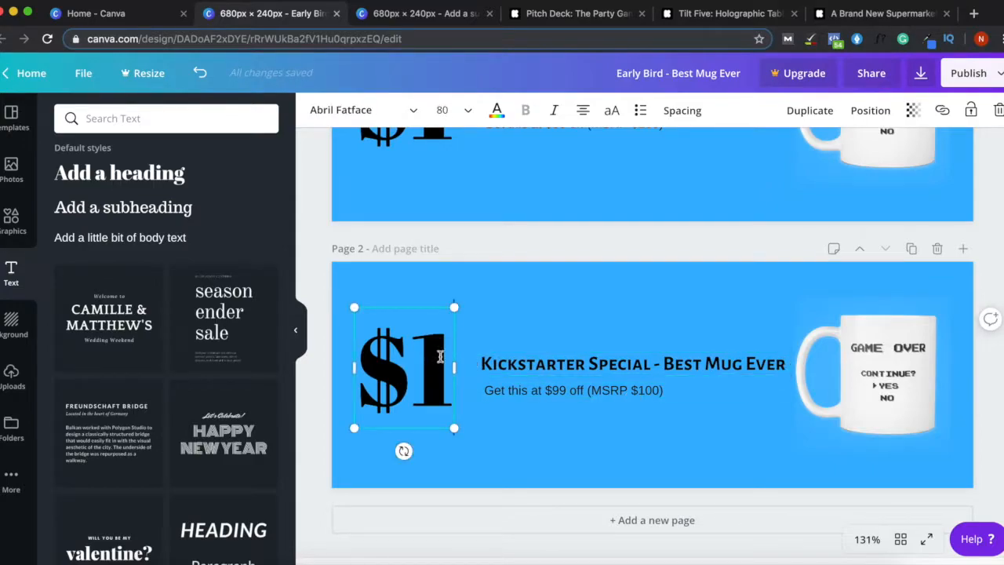
pyautogui.click(446, 355)
pyautogui.press('BackSpace')
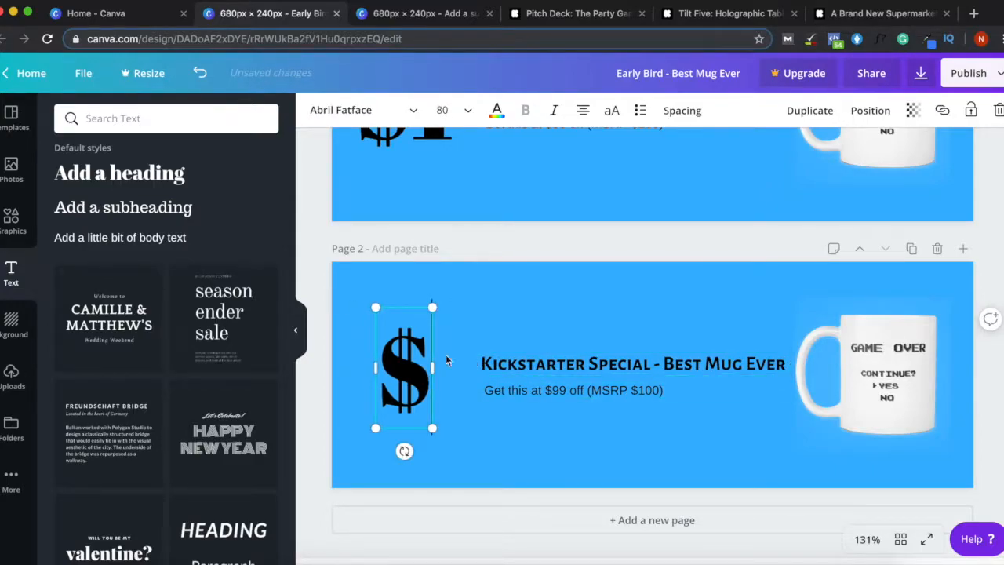
pyautogui.write('5')
pyautogui.click(455, 110)
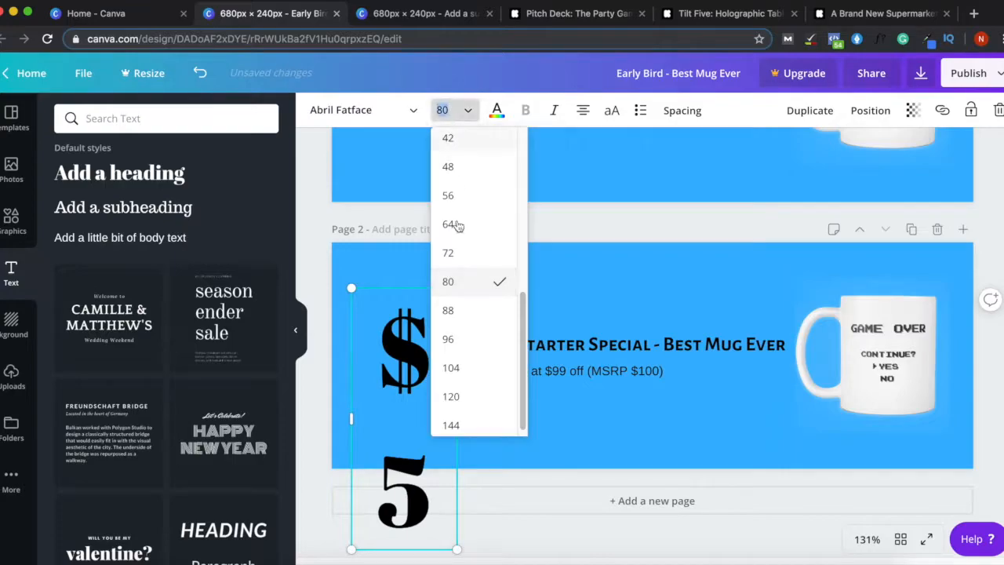
pyautogui.click(453, 252)
pyautogui.click(455, 110)
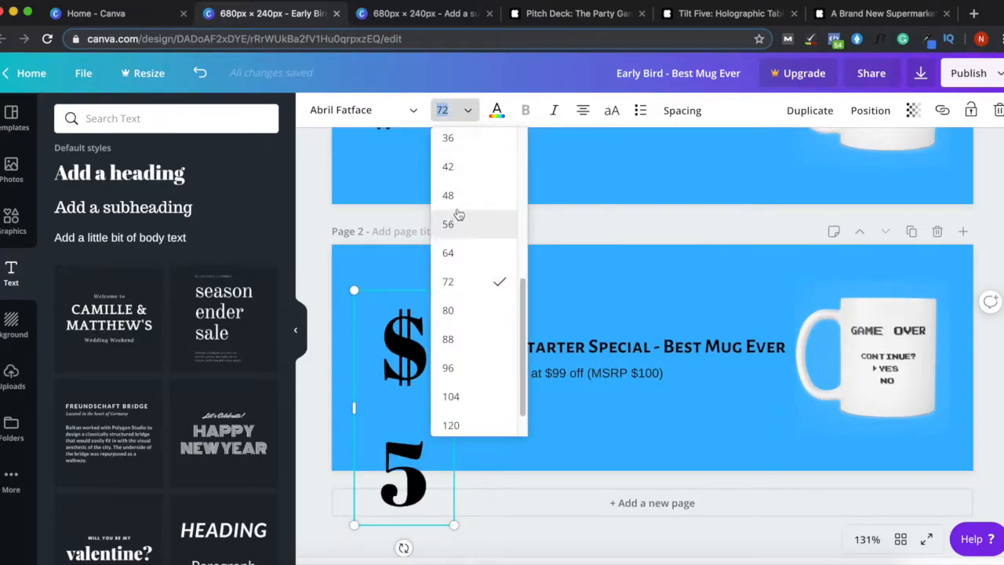
pyautogui.click(459, 196)
pyautogui.click(455, 110)
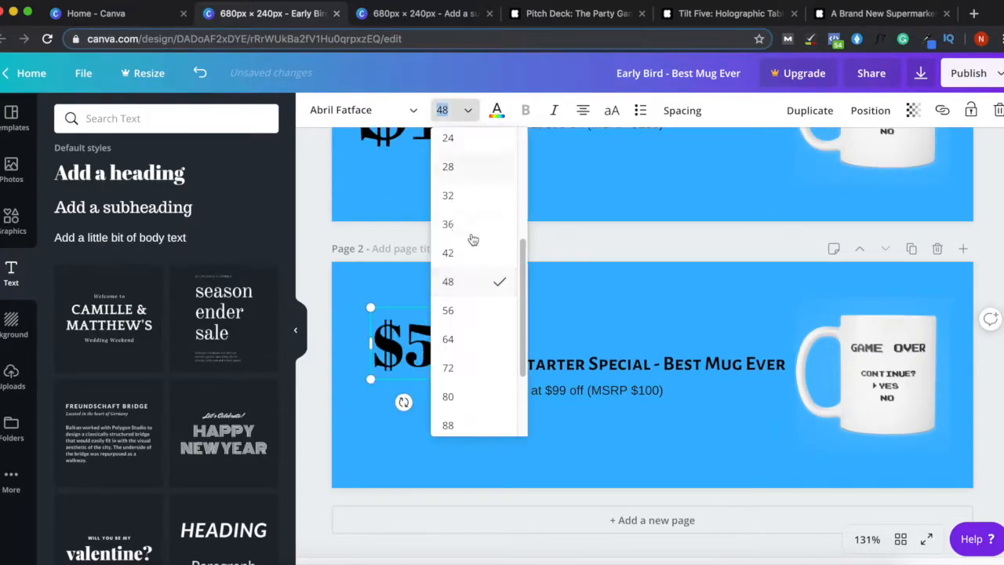
pyautogui.click(453, 315)
pyautogui.click(499, 247)
pyautogui.moveTo(414, 345); pyautogui.dragTo(412, 364)
# - Change the discount amount from $99 to $95
pyautogui.click(562, 390)
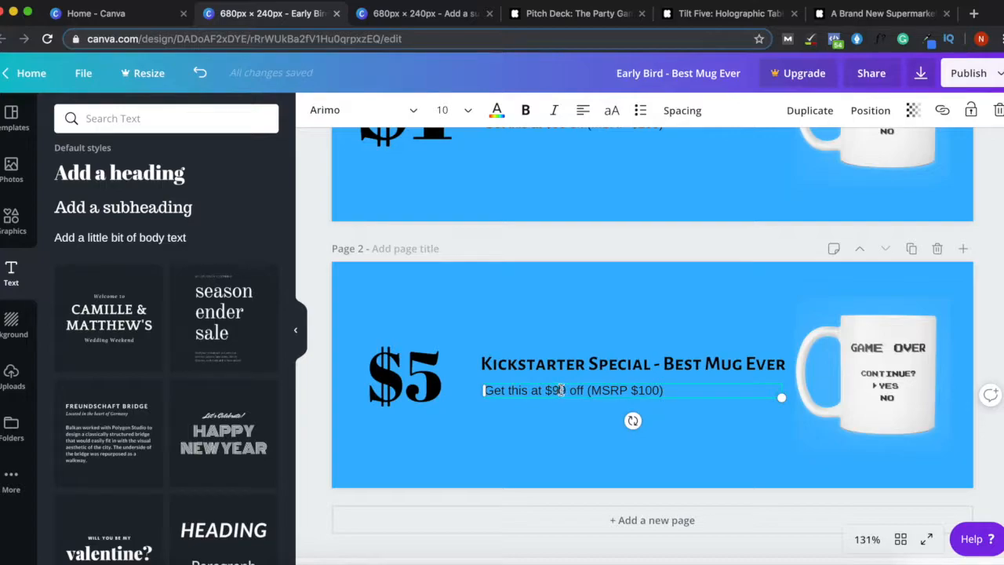
pyautogui.click(564, 391)
pyautogui.press('BackSpace')
pyautogui.write('5')
# - Make the Page 2 background green
pyautogui.click(434, 311)
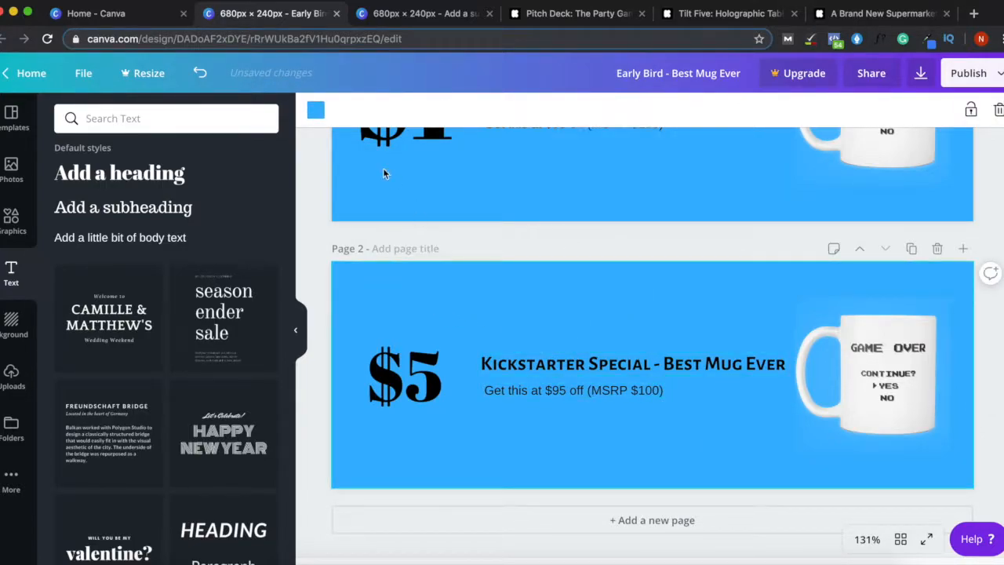
pyautogui.click(316, 110)
pyautogui.click(108, 308)
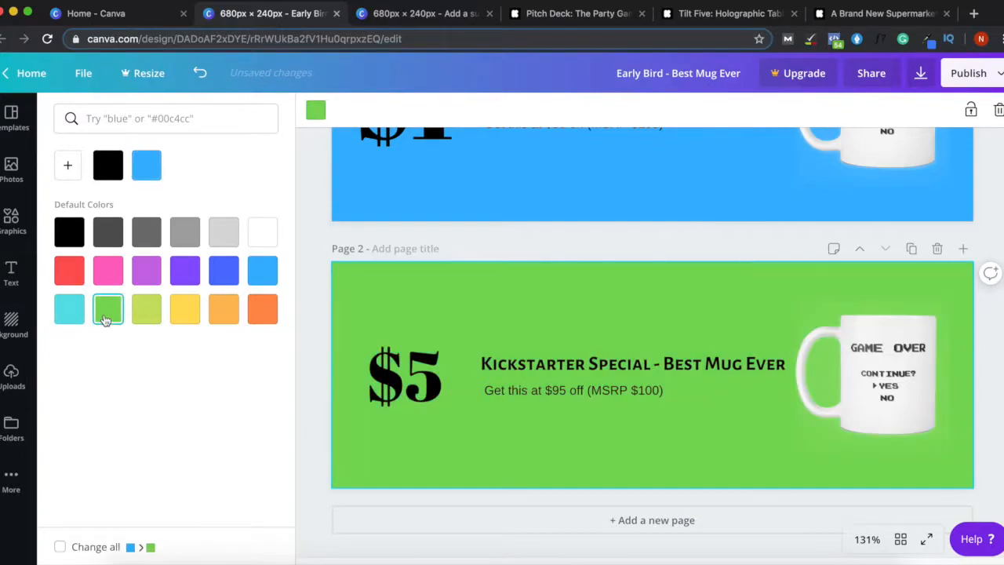
pyautogui.click(573, 246)
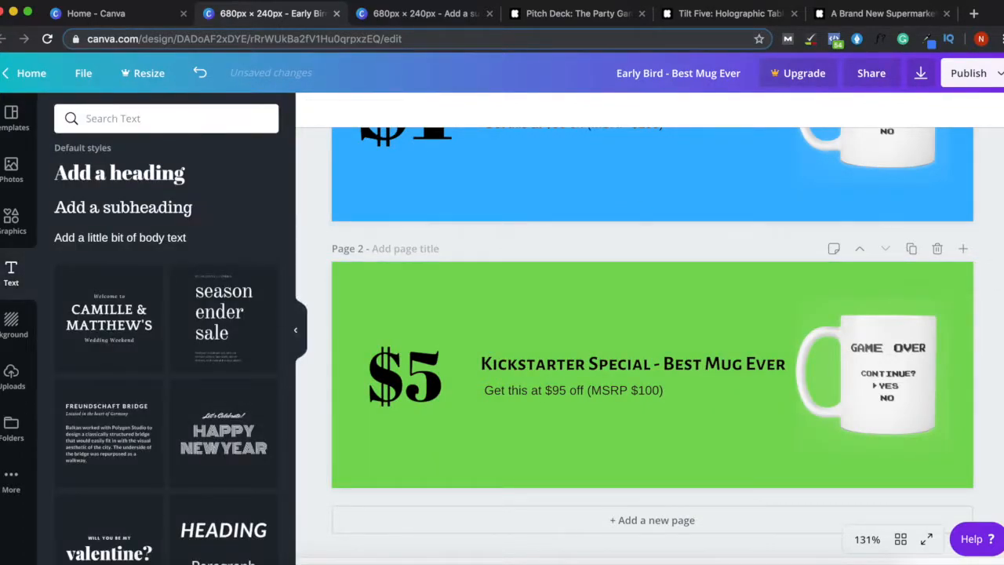
pyautogui.scroll(3, 652, 345)
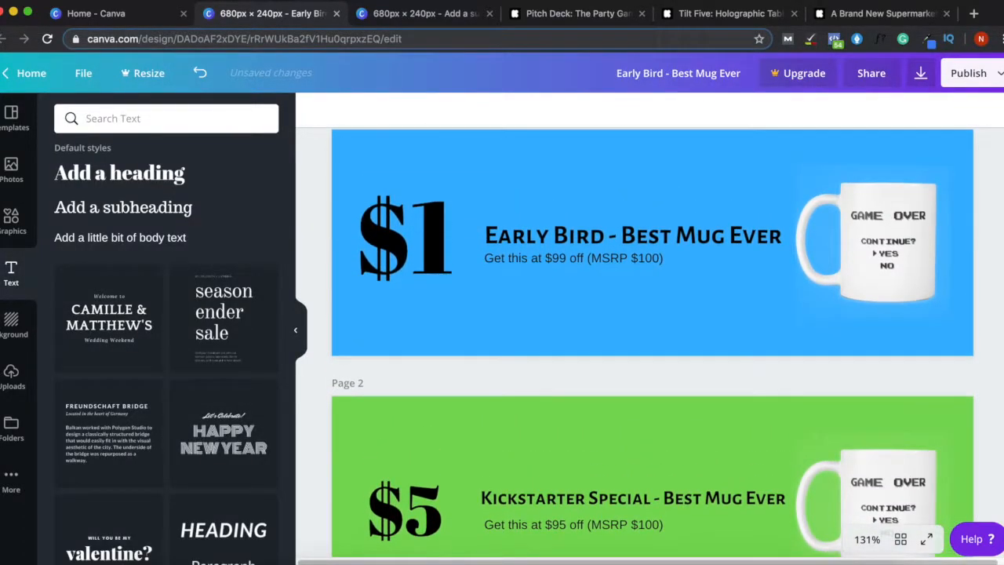
pyautogui.scroll(1, 407, 295)
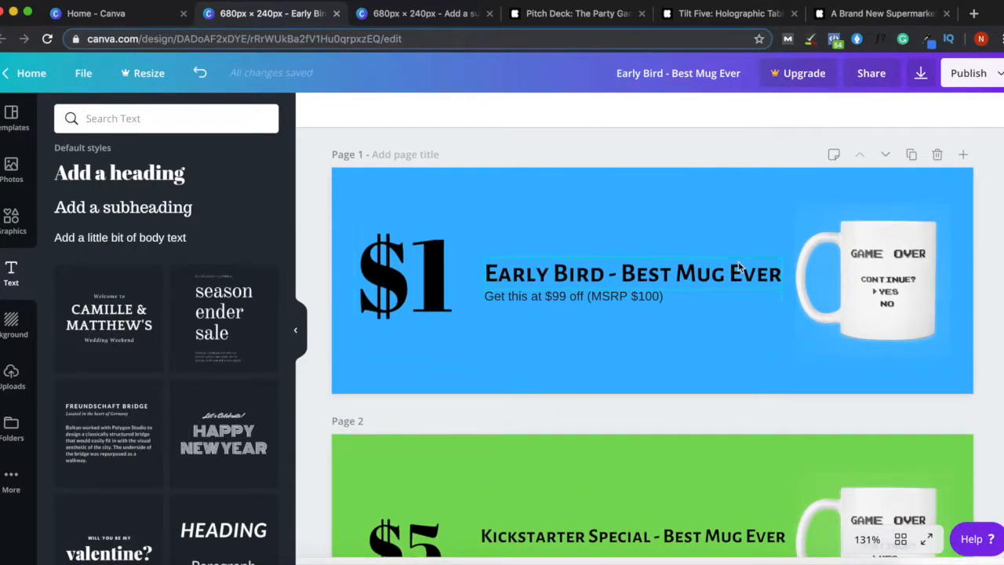
pyautogui.scroll(-3, 573, 396)
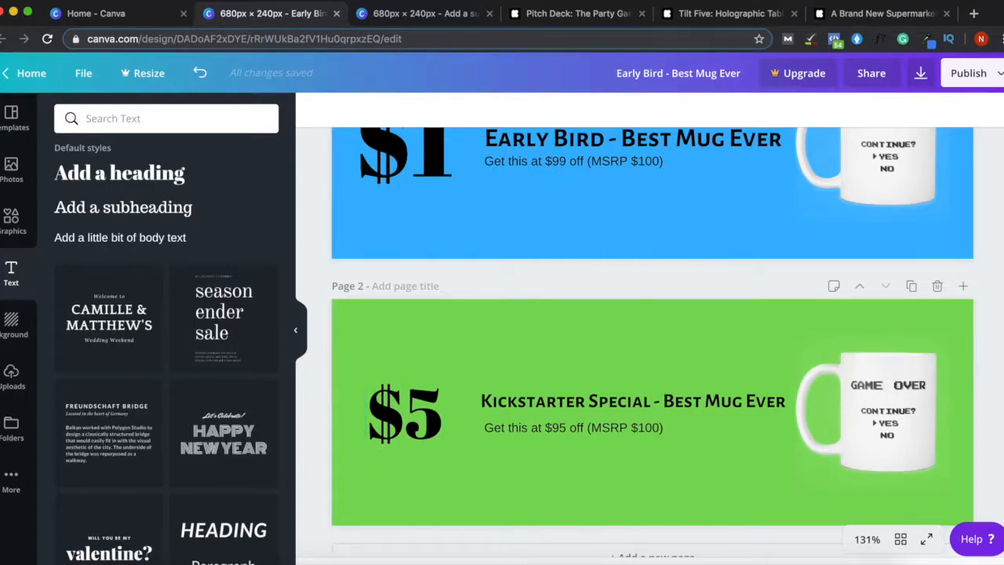
pyautogui.scroll(3, 651, 325)
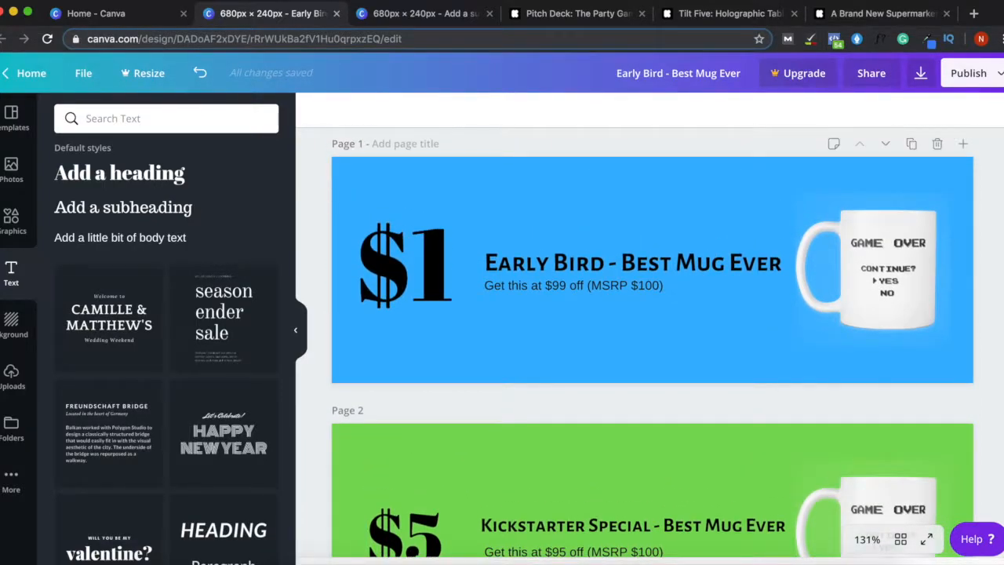
pyautogui.scroll(-2, 1000, 282)
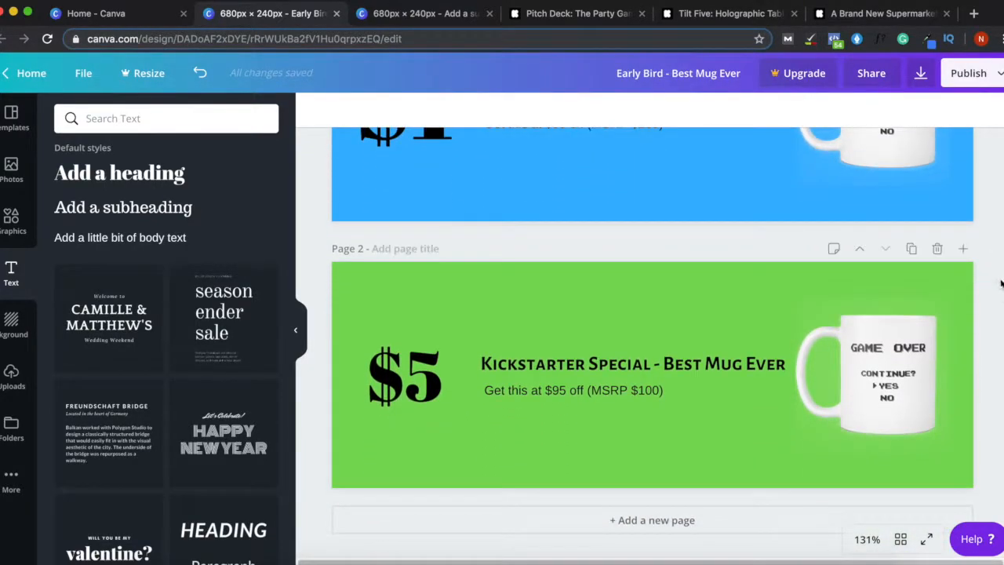
pyautogui.scroll(3, 913, 376)
# - Duplicate the green $5 page three times
pyautogui.click(911, 375)
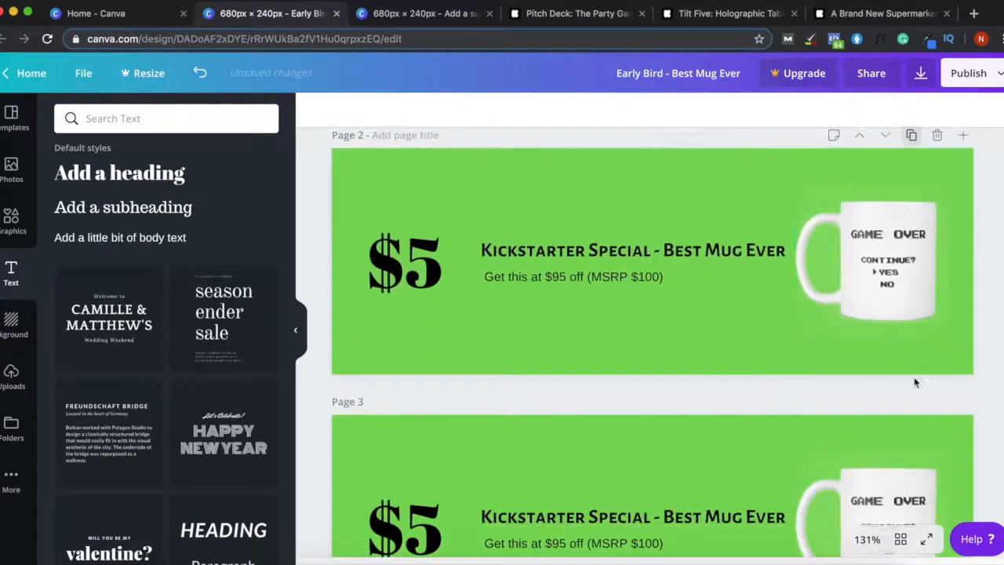
pyautogui.click(911, 375)
pyautogui.click(911, 375)
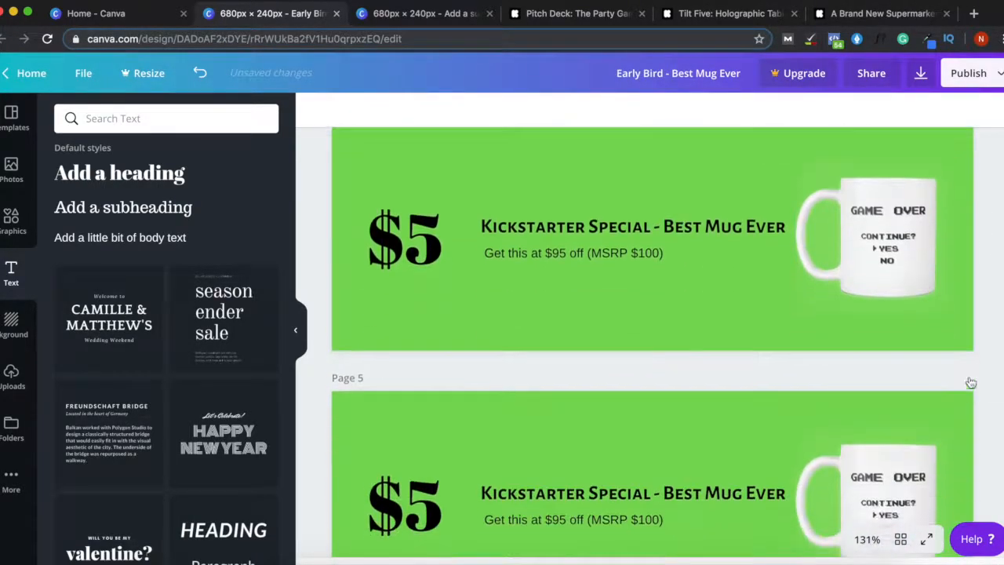
# - On the last copy, change the price to $99, widen its box, and make the background purple
pyautogui.click(414, 518)
pyautogui.doubleClick(429, 502)
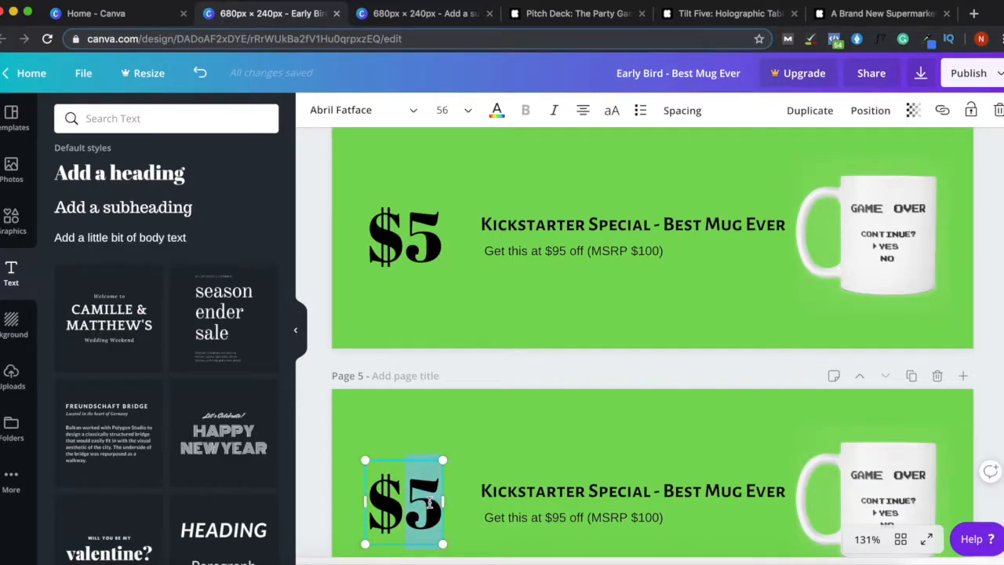
pyautogui.write('99')
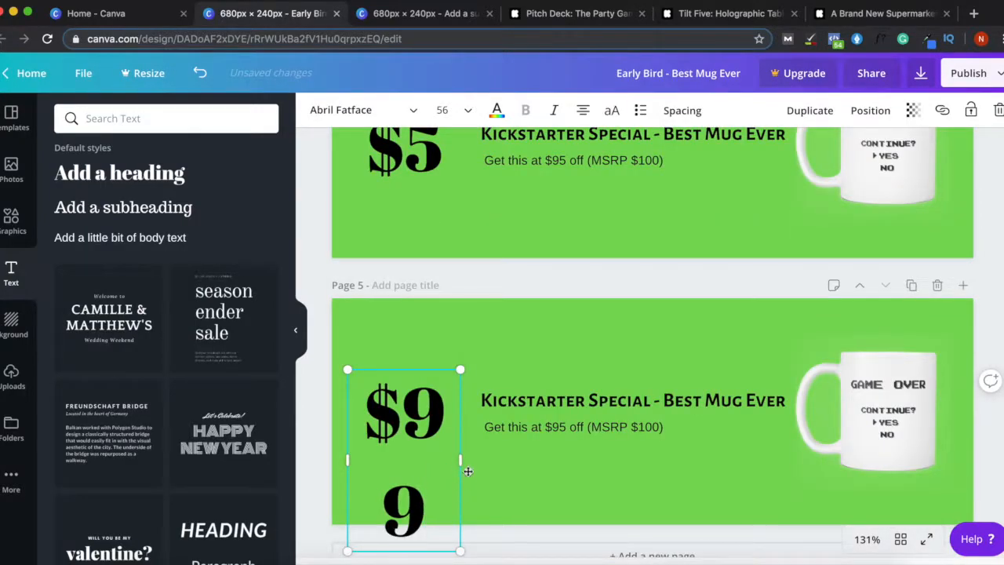
pyautogui.moveTo(459, 459); pyautogui.dragTo(479, 455)
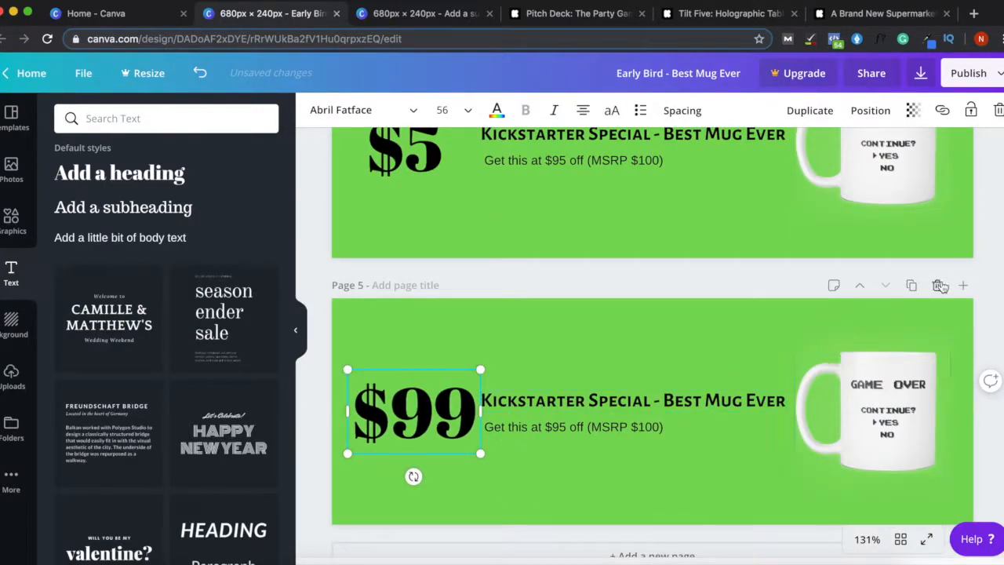
pyautogui.click(634, 336)
pyautogui.click(315, 118)
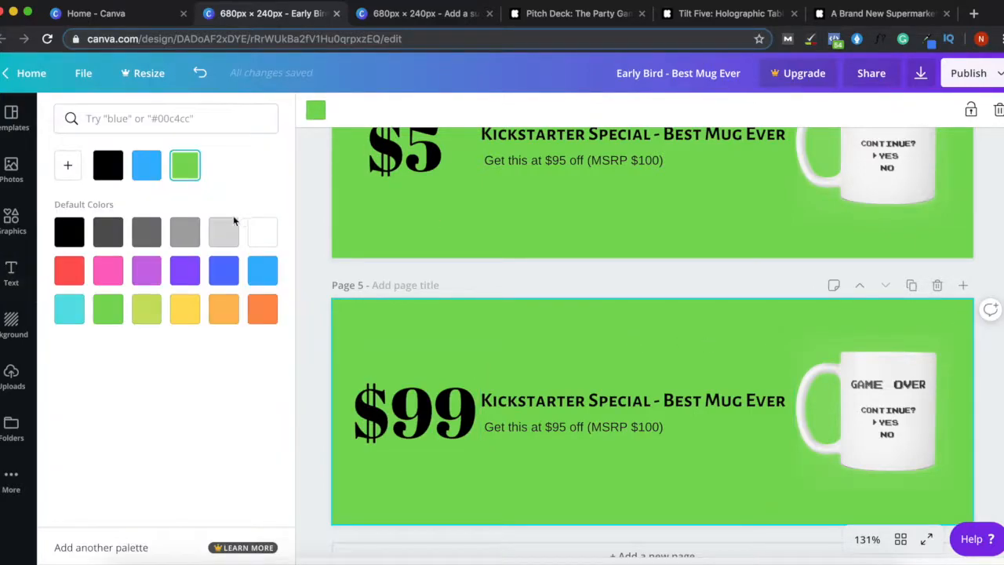
pyautogui.click(183, 271)
pyautogui.click(768, 291)
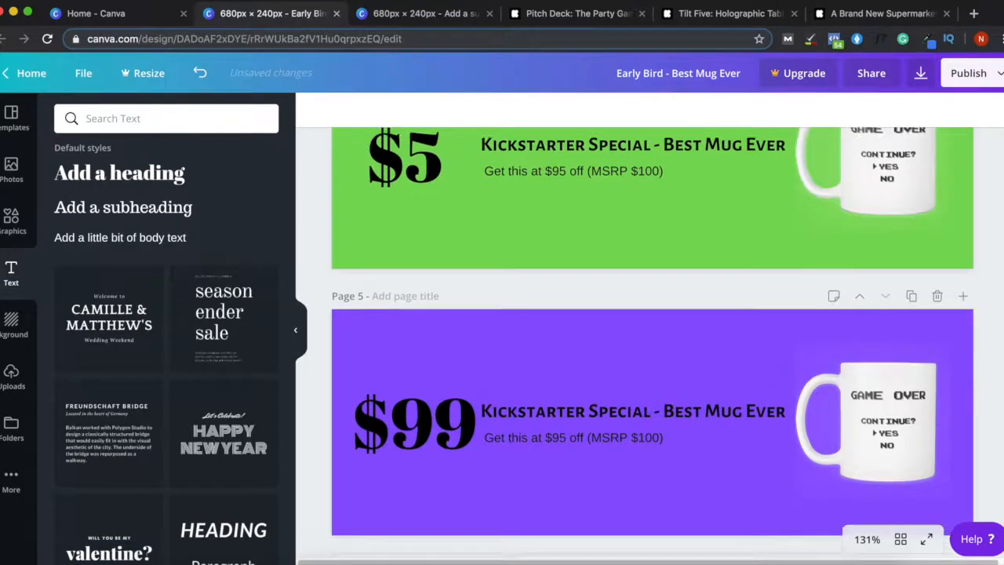
# - Delete the two extra green page copies, leaving three banners
pyautogui.click(936, 294)
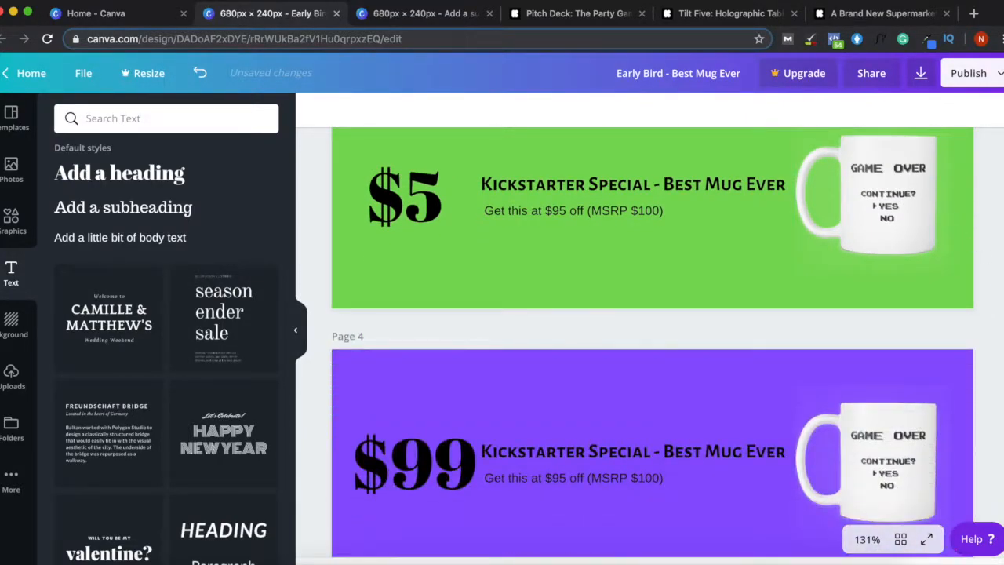
pyautogui.click(936, 294)
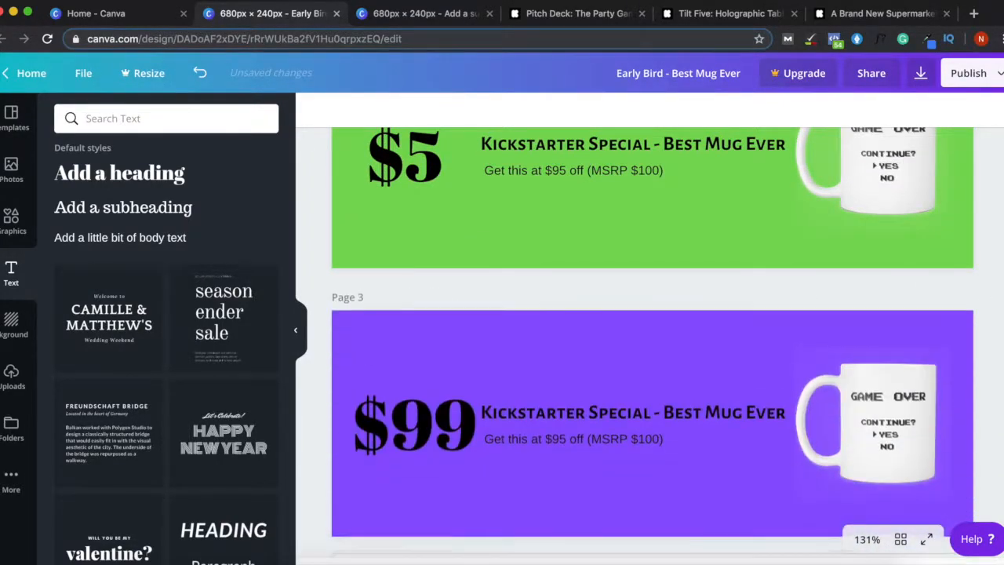
pyautogui.scroll(5, 997, 260)
pyautogui.scroll(-3, 998, 259)
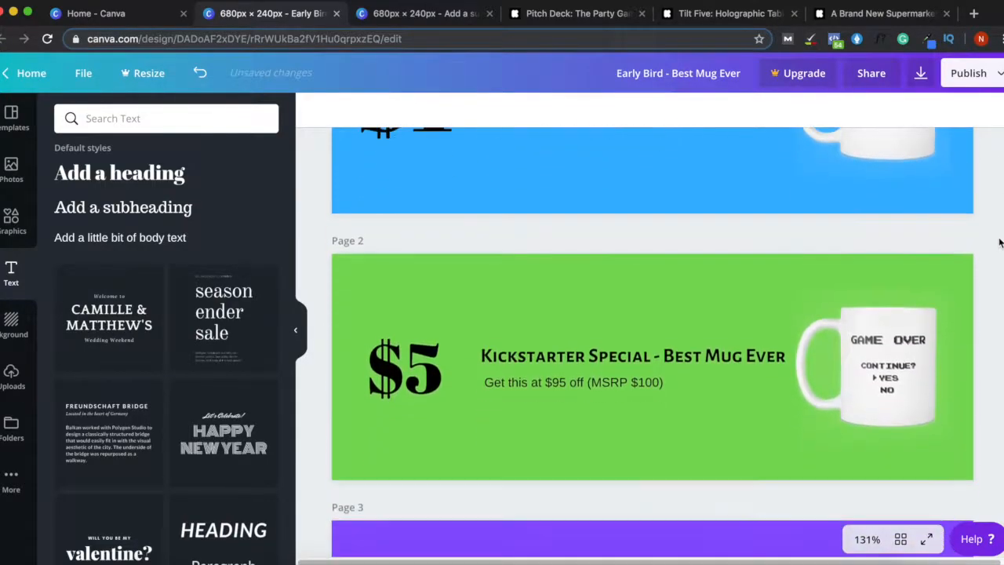
pyautogui.scroll(-3, 997, 260)
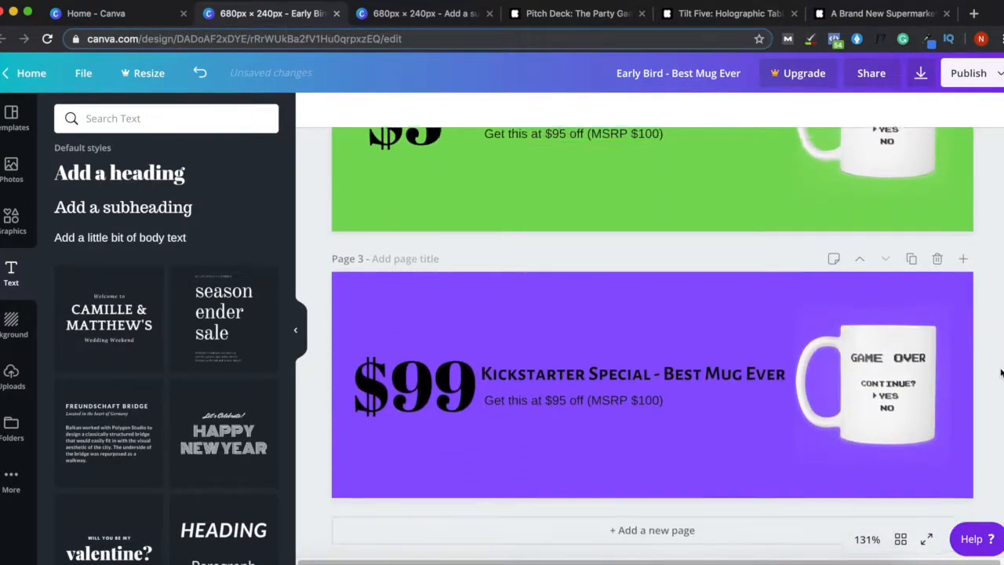
pyautogui.scroll(6, 997, 406)
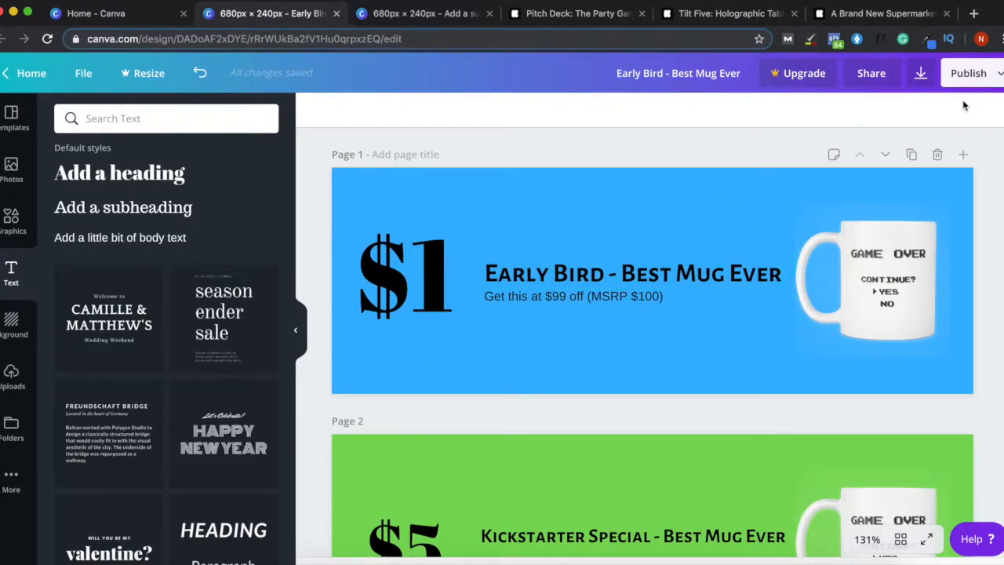
# - Set the download to PNG file type with only Page 1 selected
pyautogui.click(922, 75)
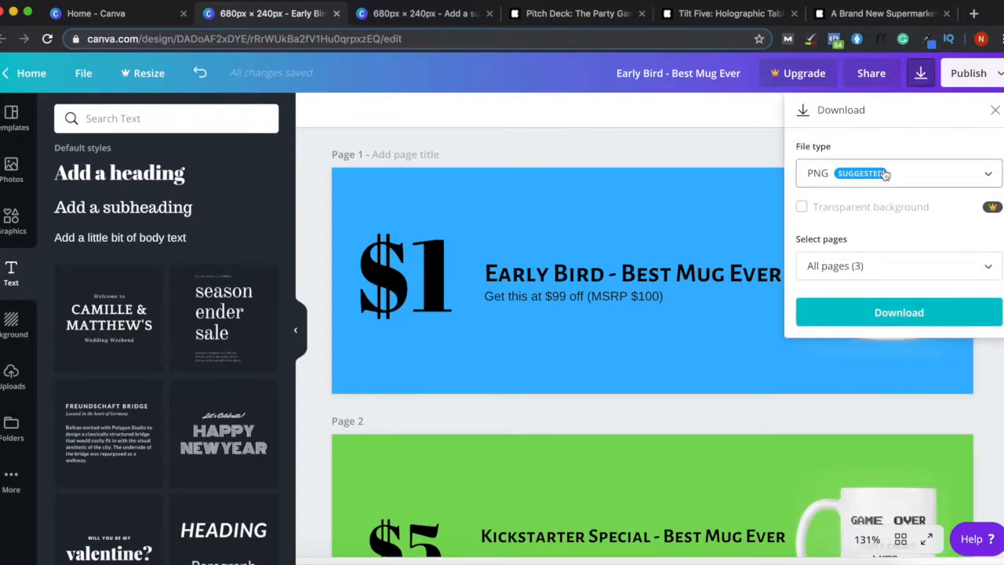
pyautogui.click(909, 181)
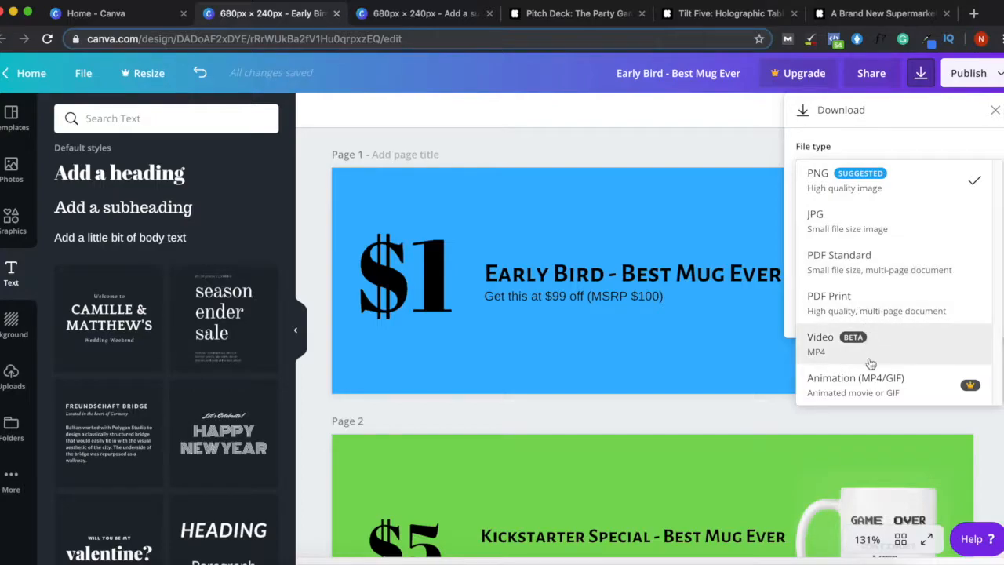
pyautogui.click(824, 186)
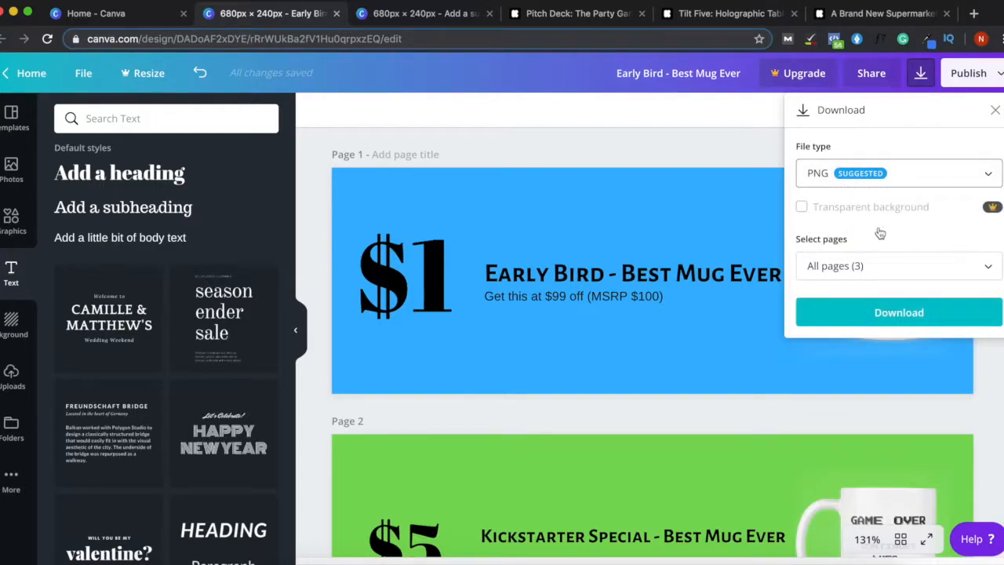
pyautogui.click(989, 270)
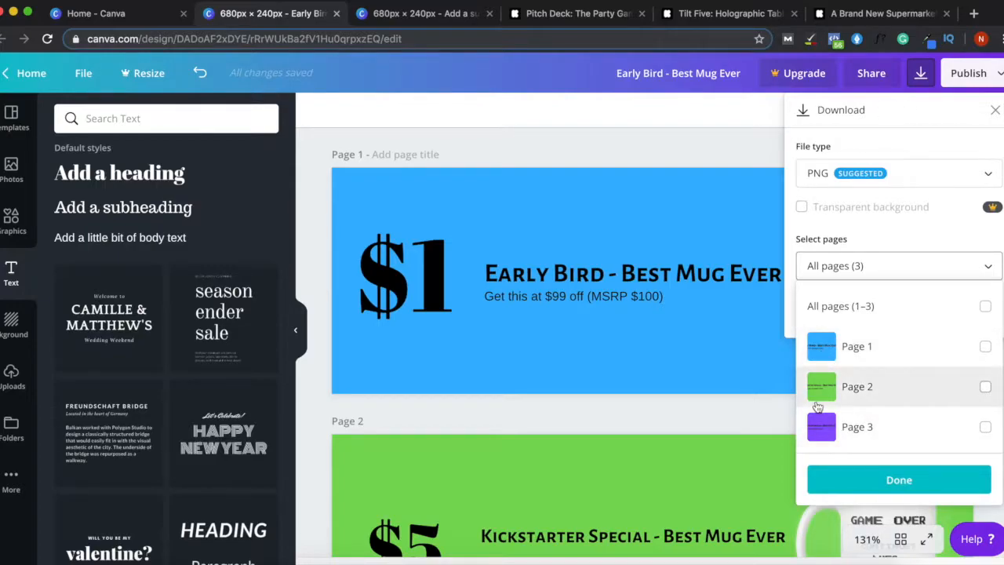
pyautogui.click(859, 352)
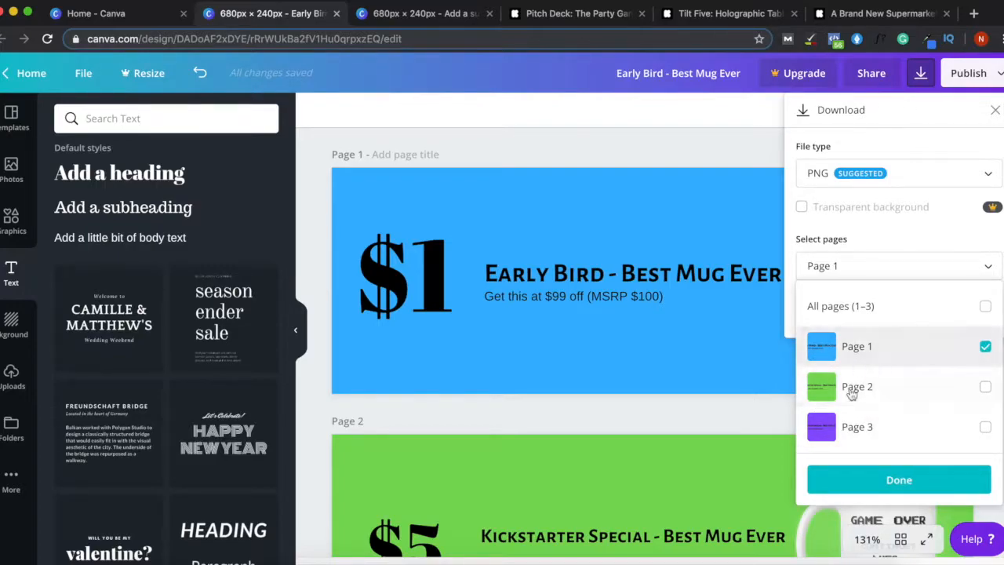
pyautogui.click(894, 480)
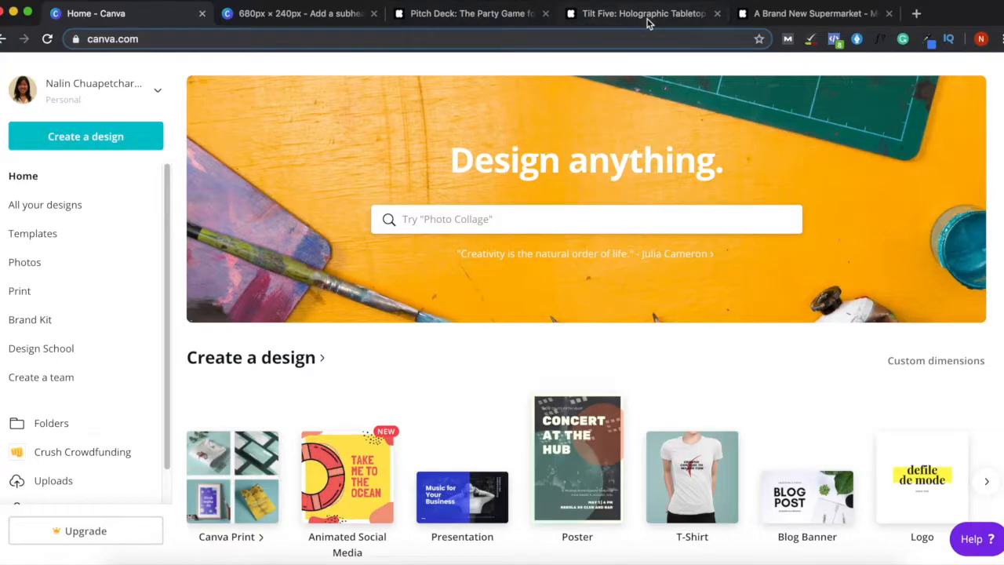
# - Read through the Tilt Five campaign's Pledge Levels and content partners paragraphs
pyautogui.click(619, 22)
pyautogui.scroll(10, 733, 335)
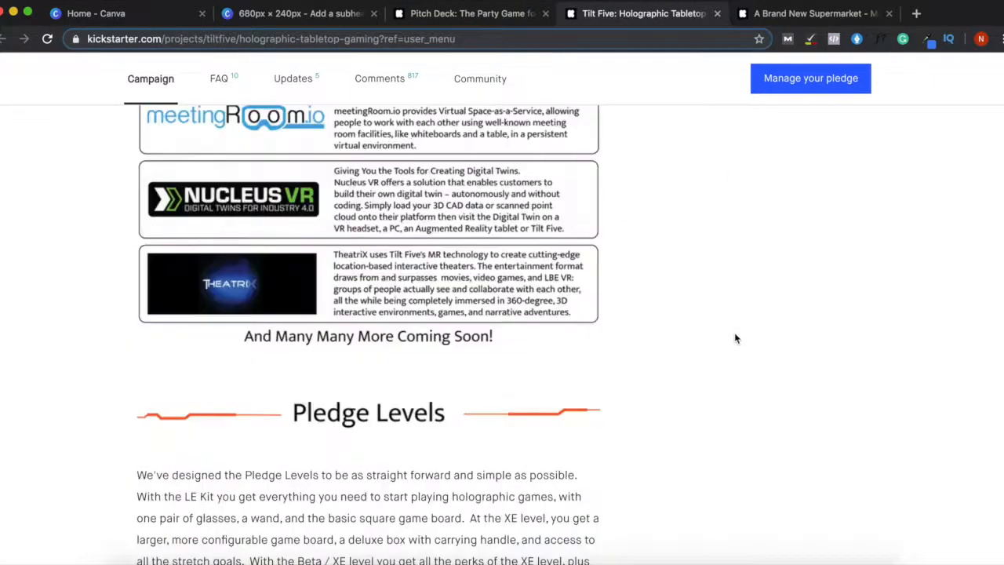
pyautogui.scroll(-6, 713, 338)
pyautogui.scroll(2, 568, 265)
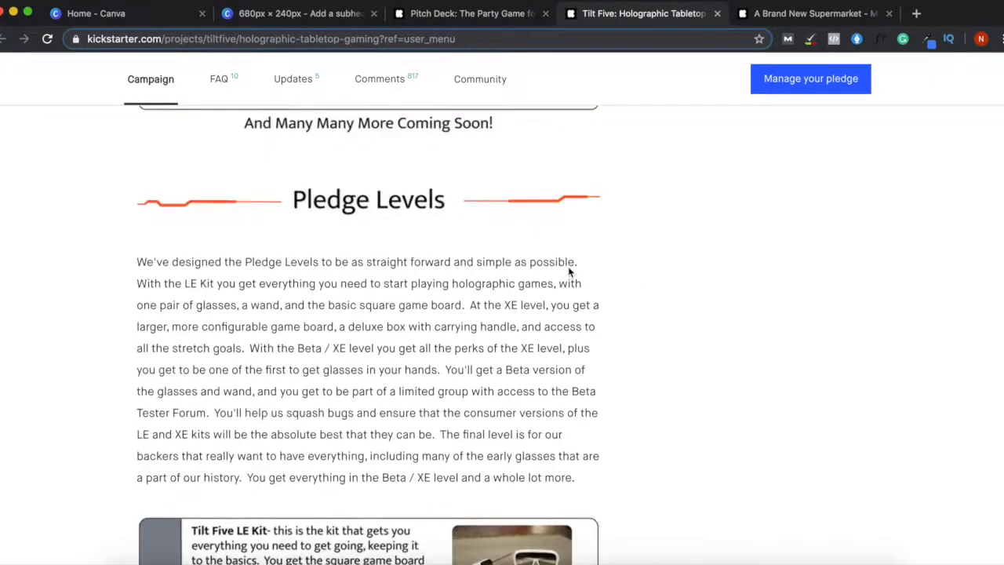
pyautogui.moveTo(351, 210); pyautogui.dragTo(345, 246)
pyautogui.moveTo(242, 263); pyautogui.dragTo(293, 392)
pyautogui.moveTo(258, 326); pyautogui.dragTo(413, 395)
pyautogui.moveTo(308, 304); pyautogui.dragTo(425, 348)
pyautogui.moveTo(242, 304); pyautogui.dragTo(457, 389)
pyautogui.click(456, 389)
pyautogui.moveTo(260, 288); pyautogui.dragTo(412, 389)
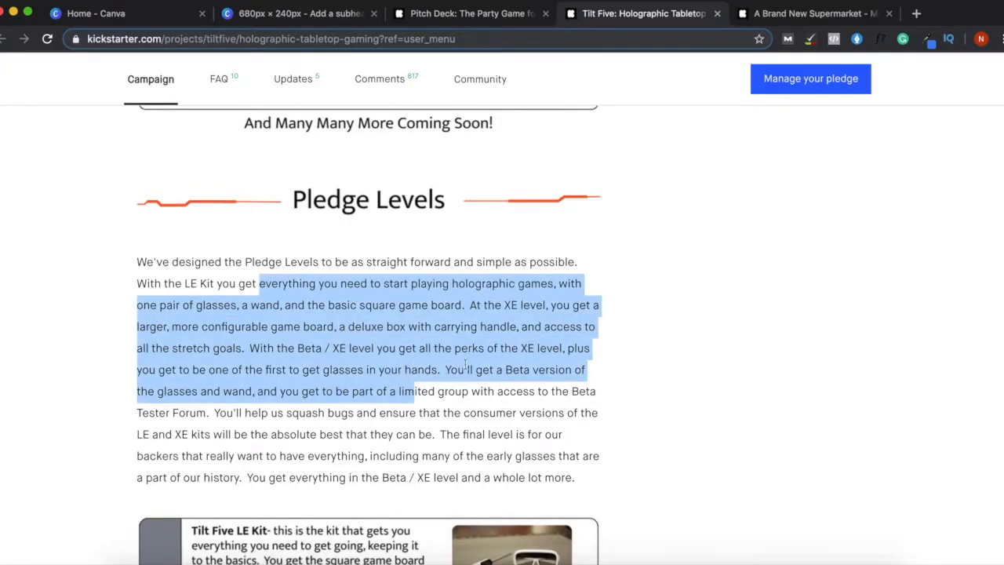
pyautogui.scroll(3, 580, 340)
pyautogui.scroll(20, 682, 336)
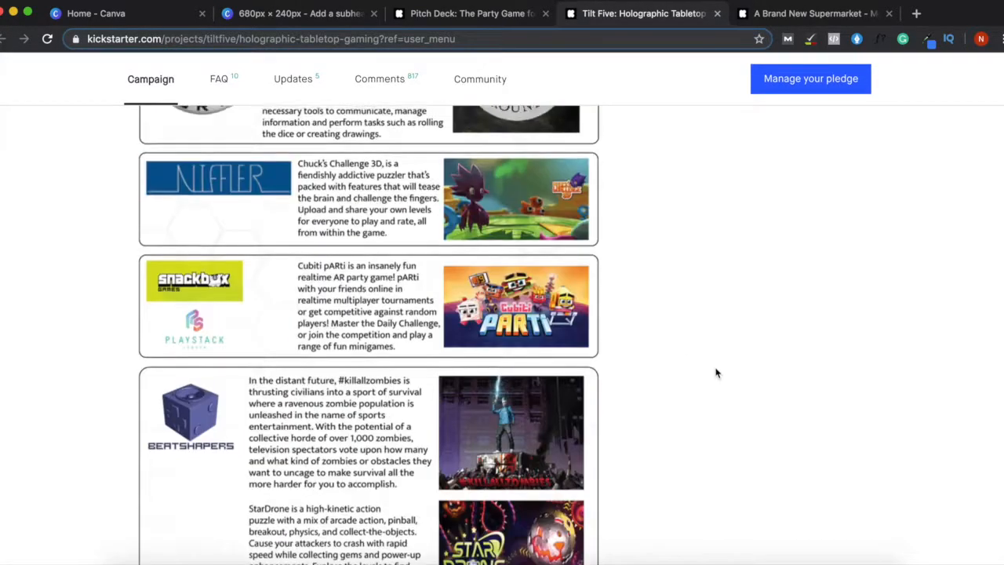
pyautogui.moveTo(318, 283); pyautogui.dragTo(455, 307)
pyautogui.moveTo(384, 303); pyautogui.dragTo(544, 332)
pyautogui.moveTo(231, 364); pyautogui.dragTo(434, 408)
pyautogui.click(434, 408)
pyautogui.click(369, 408)
pyautogui.moveTo(278, 385); pyautogui.dragTo(370, 408)
pyautogui.moveTo(296, 364); pyautogui.dragTo(389, 393)
pyautogui.click(390, 393)
pyautogui.moveTo(309, 305); pyautogui.dragTo(393, 312)
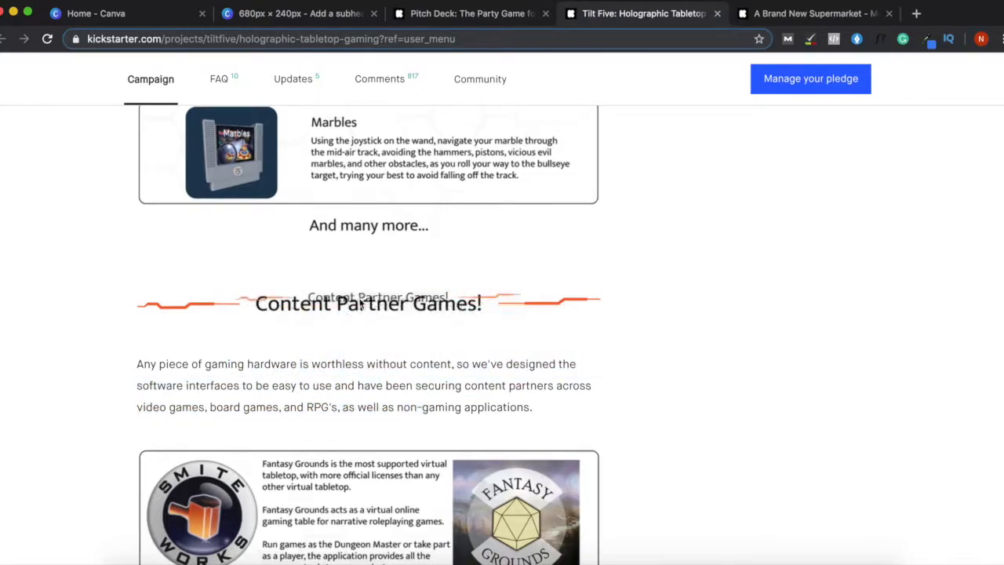
# - Scroll through the Pitch Deck campaign to its US$39 and US$49 reward tiers
pyautogui.click(470, 13)
pyautogui.scroll(10, 686, 278)
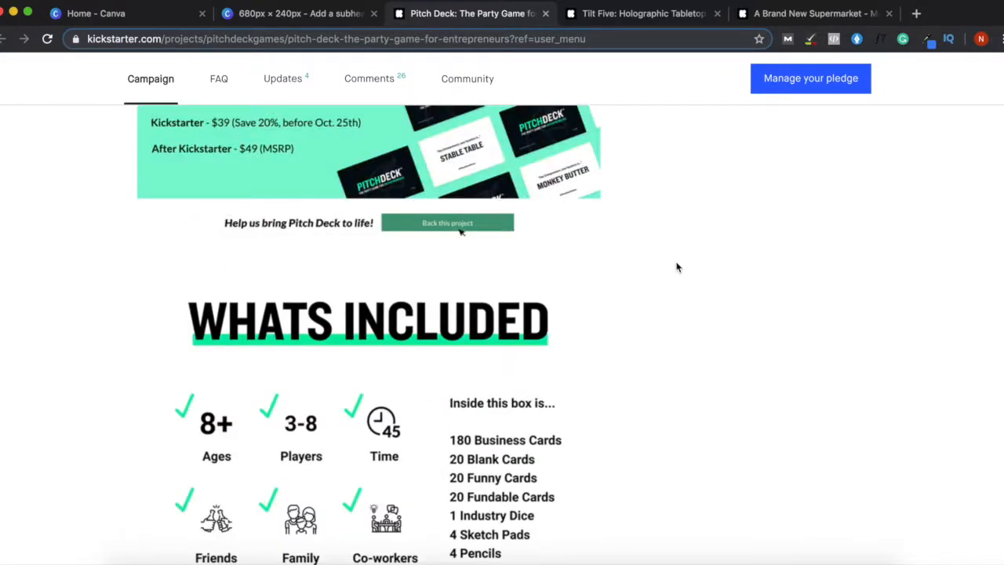
pyautogui.scroll(-3, 695, 251)
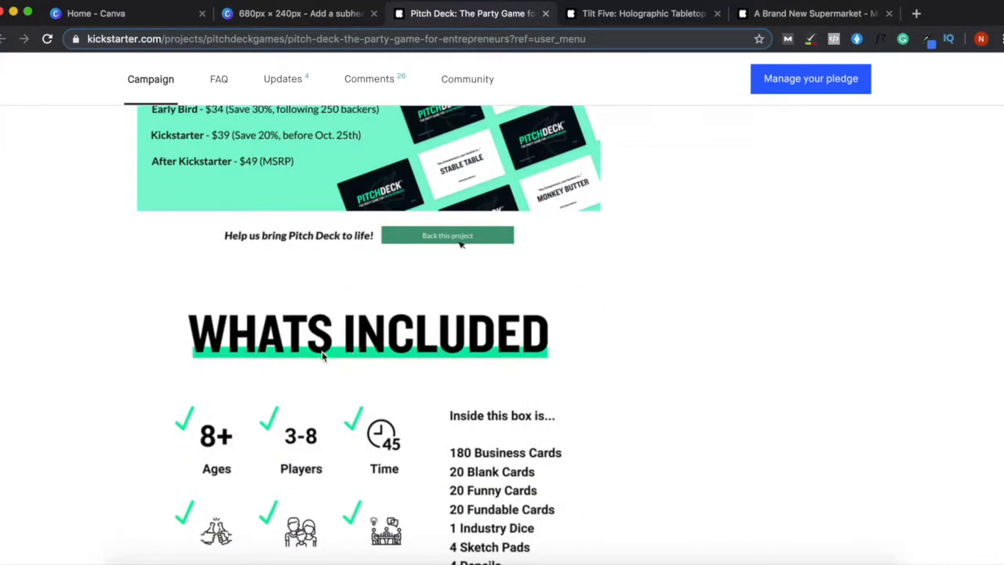
pyautogui.scroll(10, 415, 365)
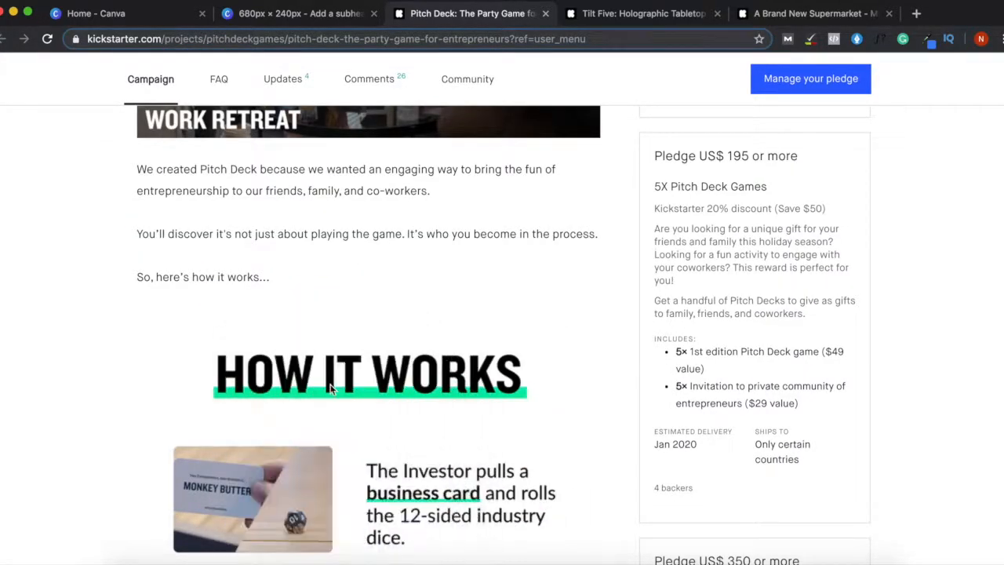
pyautogui.scroll(12, 400, 375)
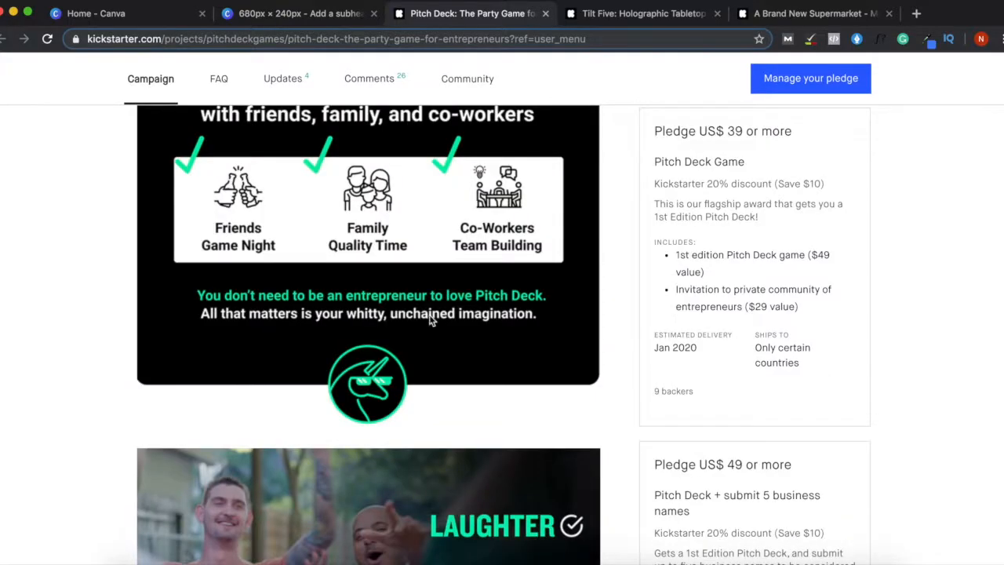
pyautogui.scroll(5, 434, 306)
# - Read the A Brand New Supermarket campaign's cold-pack delivery paragraph, then return to Canva home
pyautogui.click(797, 14)
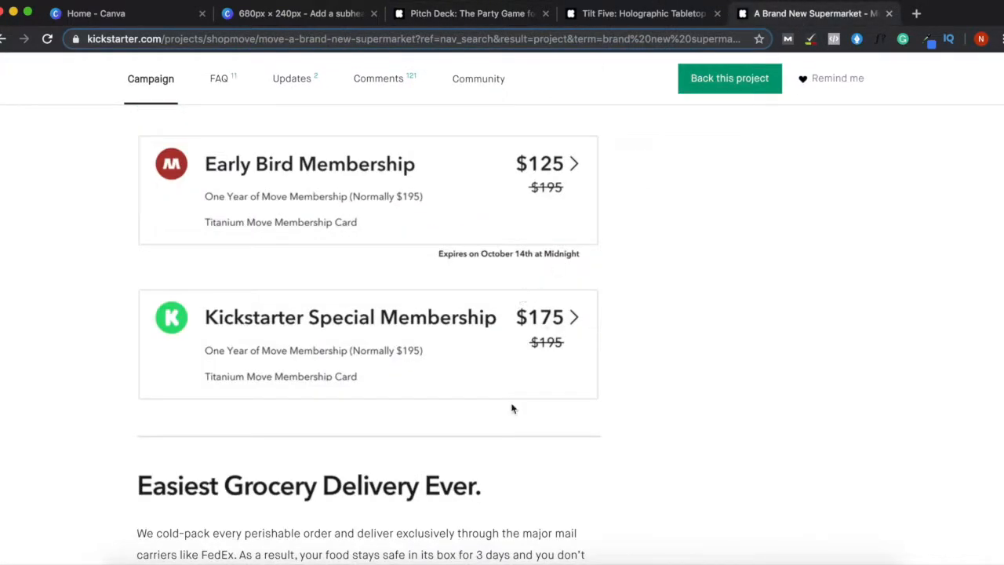
pyautogui.scroll(-5, 430, 478)
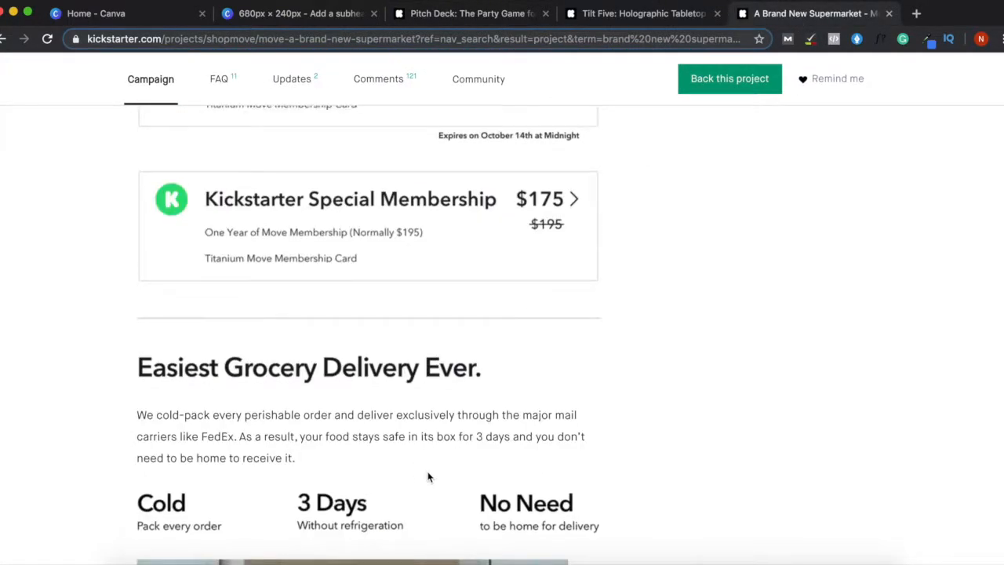
pyautogui.moveTo(282, 225); pyautogui.dragTo(485, 203)
pyautogui.moveTo(244, 225); pyautogui.dragTo(486, 215)
pyautogui.moveTo(312, 228); pyautogui.dragTo(390, 235)
pyautogui.moveTo(156, 272); pyautogui.dragTo(258, 369)
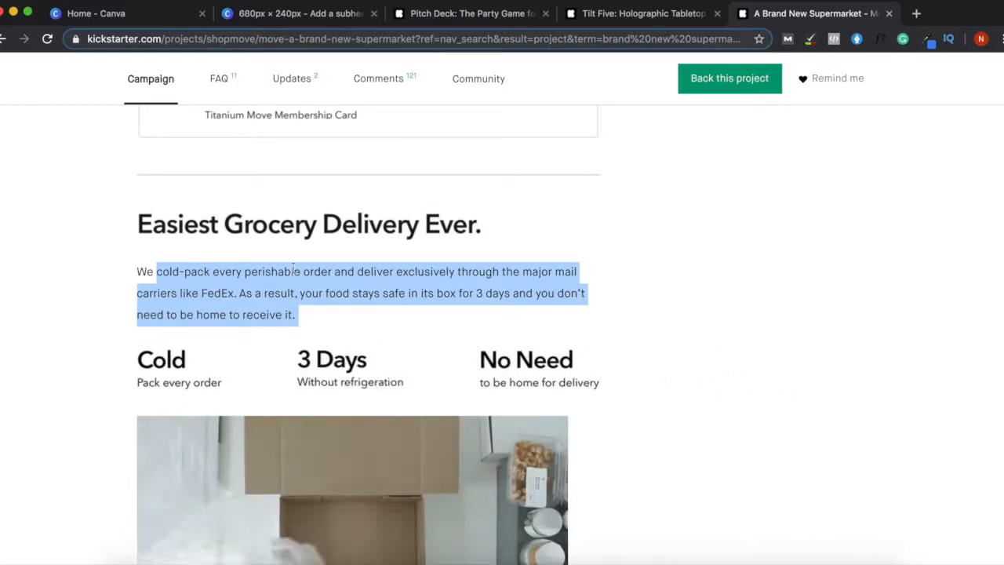
pyautogui.click(406, 292)
pyautogui.moveTo(218, 271); pyautogui.dragTo(345, 317)
pyautogui.click(359, 293)
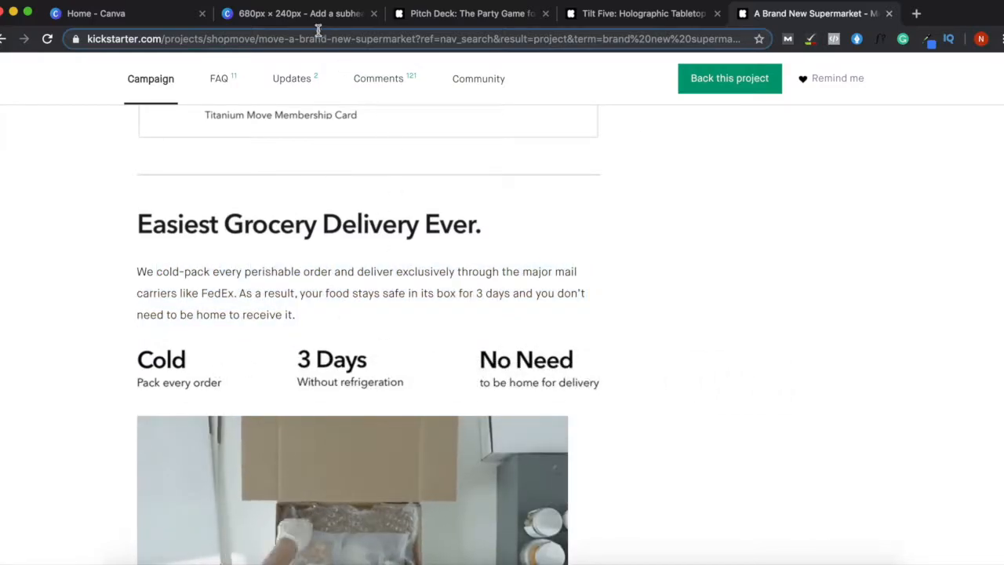
pyautogui.click(90, 16)
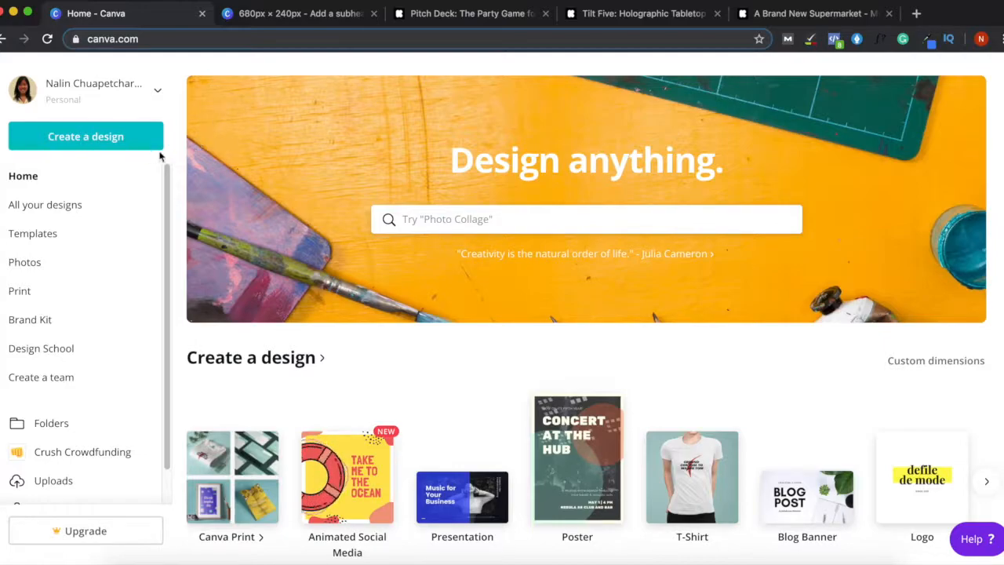
# - Create a custom-size design 680 px wide and 100 px high
pyautogui.click(92, 140)
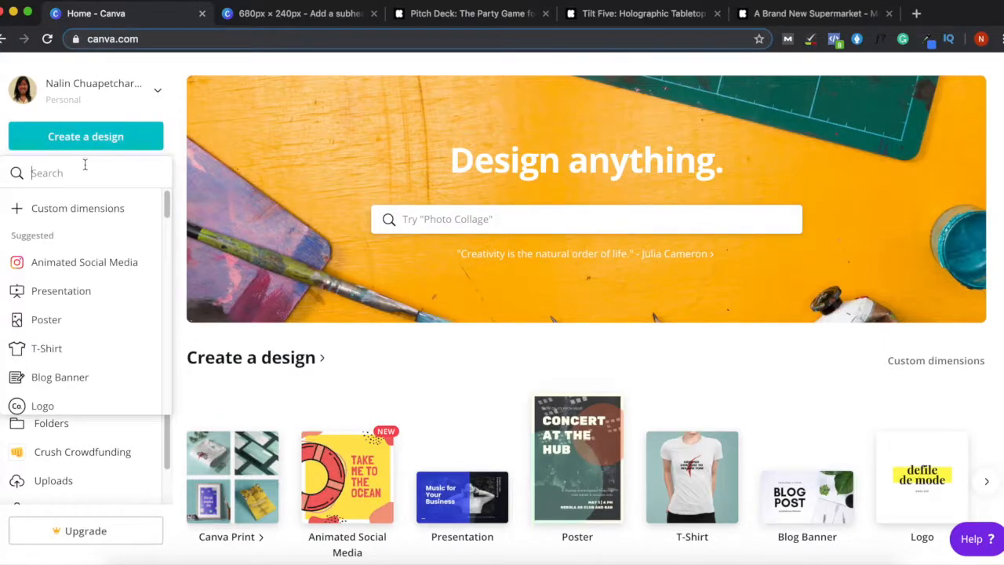
pyautogui.click(67, 210)
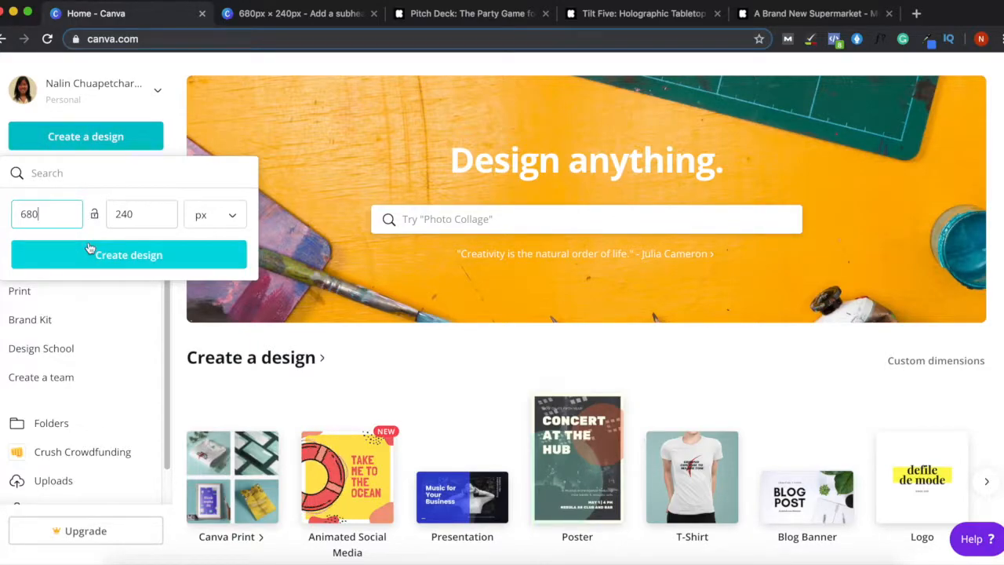
pyautogui.moveTo(45, 217); pyautogui.dragTo(11, 213)
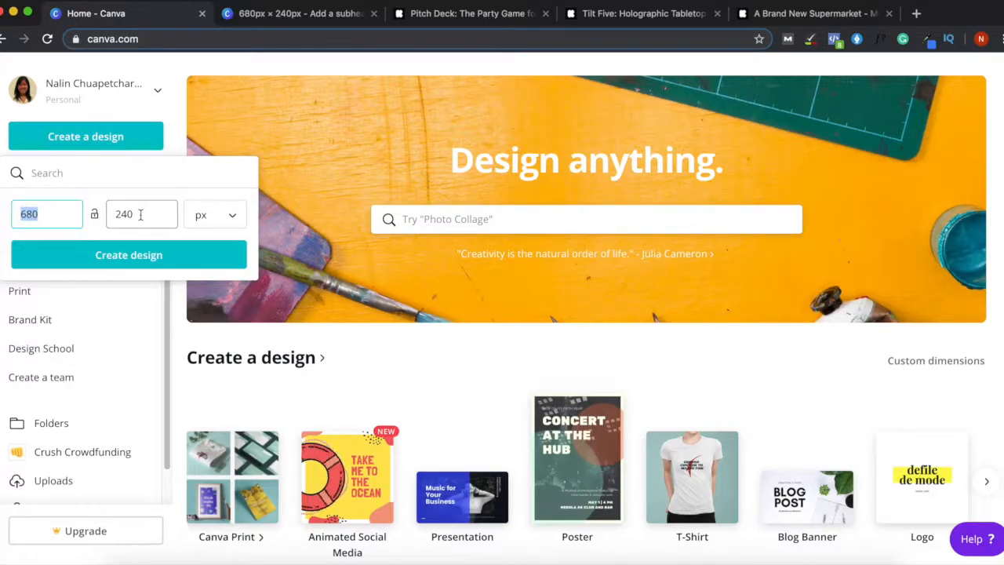
pyautogui.moveTo(142, 216); pyautogui.dragTo(98, 219)
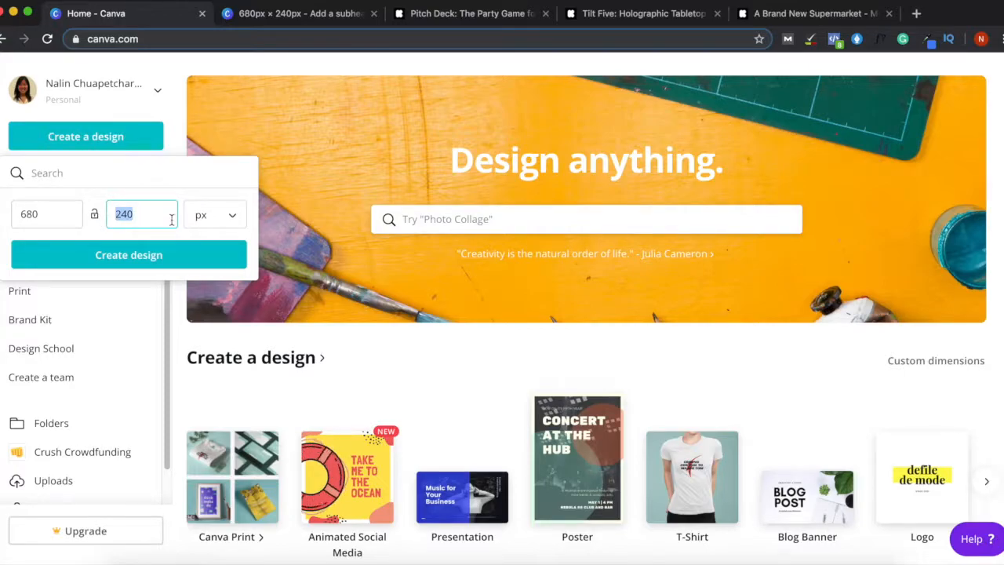
pyautogui.write('100')
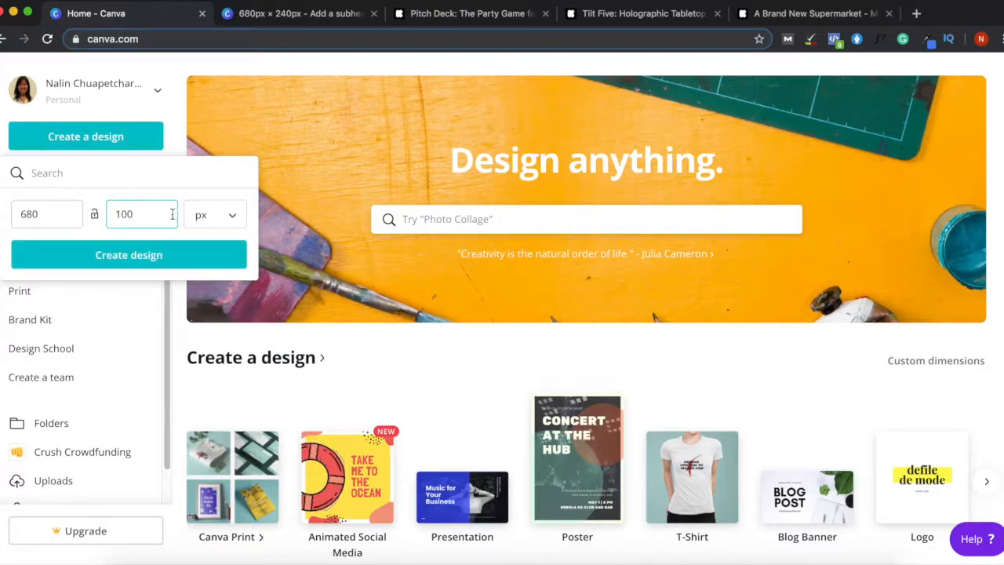
pyautogui.click(121, 259)
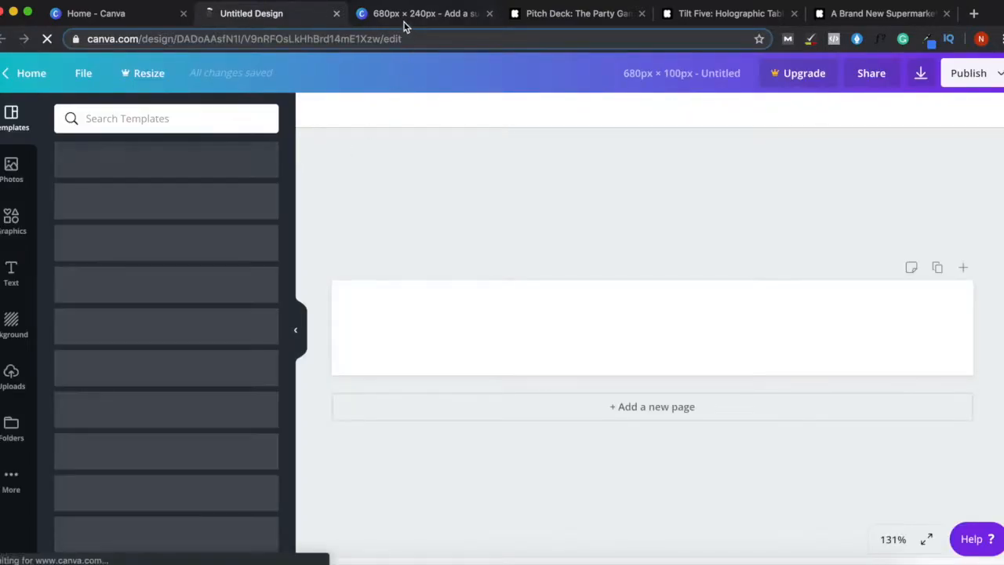
# - Compare against the 680 × 240 Early Bird design, then show text styles on the blank 680 × 100 design
pyautogui.click(403, 20)
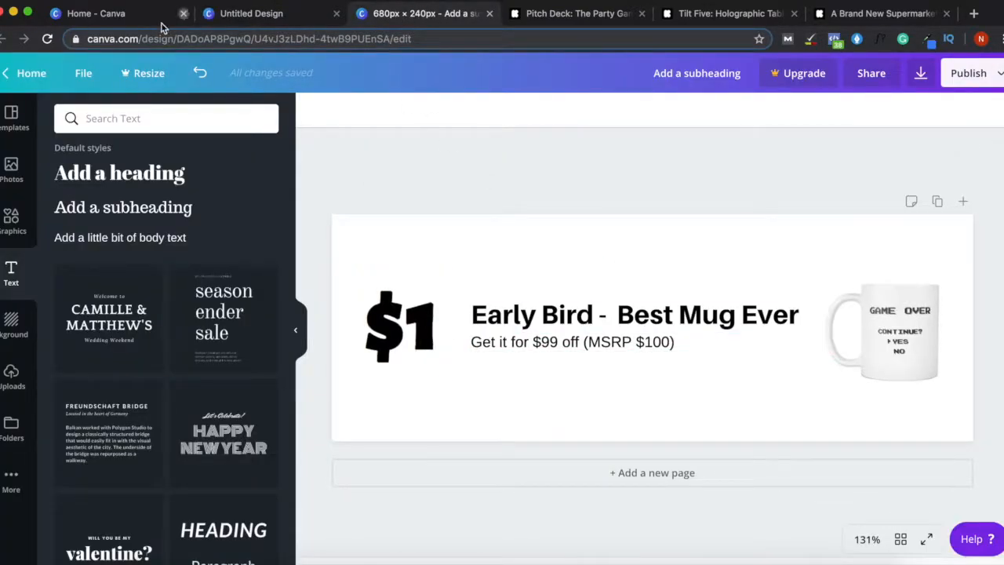
pyautogui.click(269, 17)
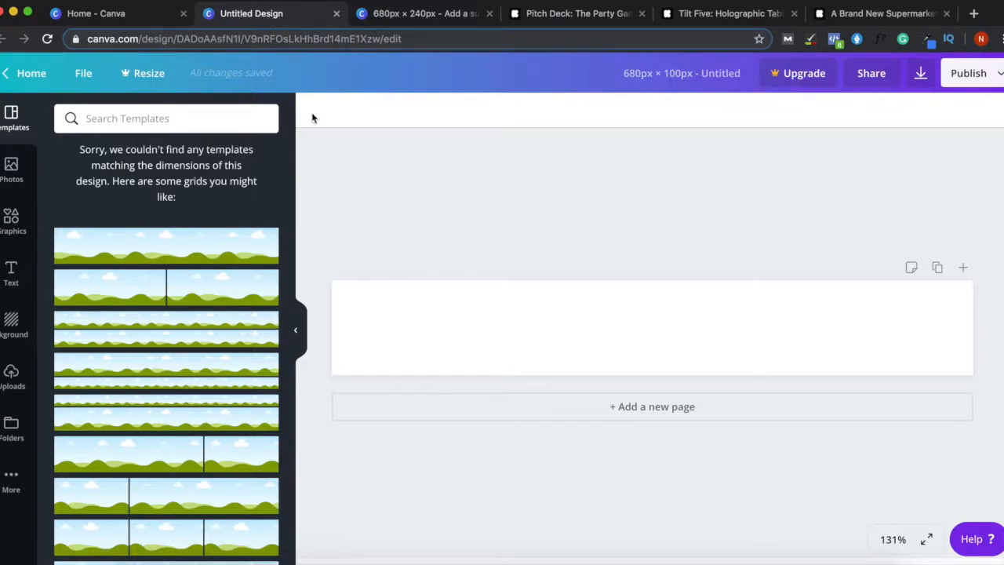
pyautogui.click(407, 20)
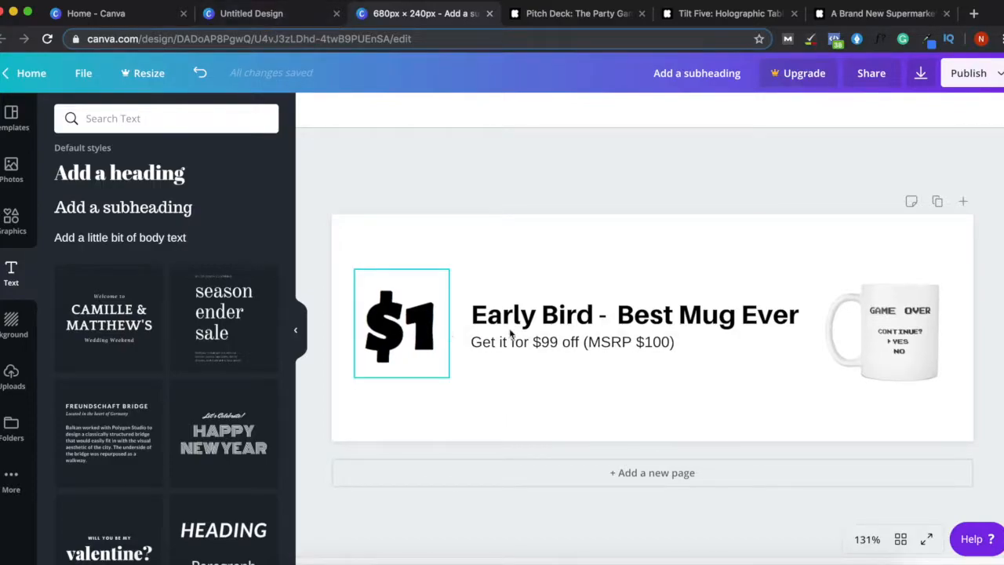
pyautogui.click(264, 16)
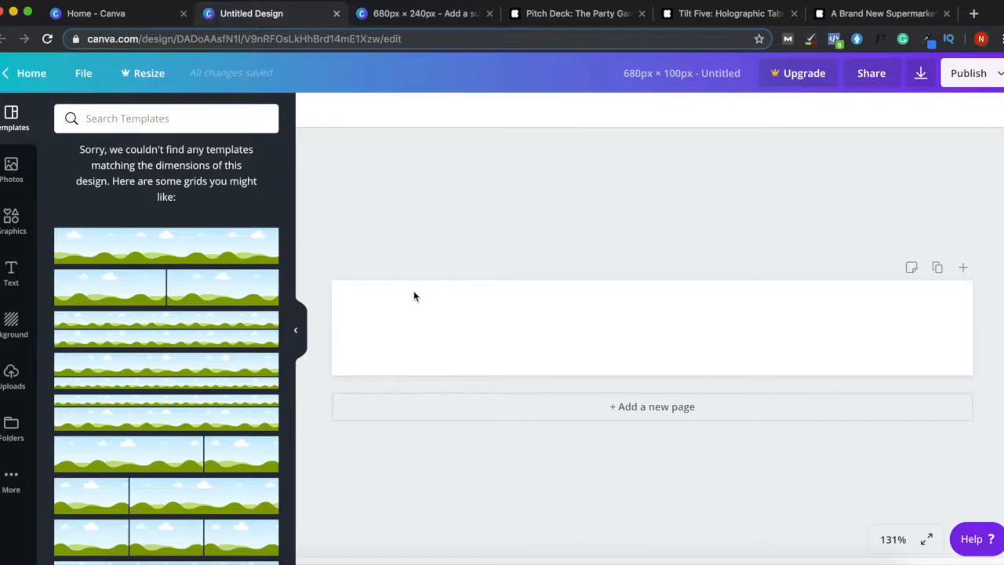
pyautogui.click(13, 271)
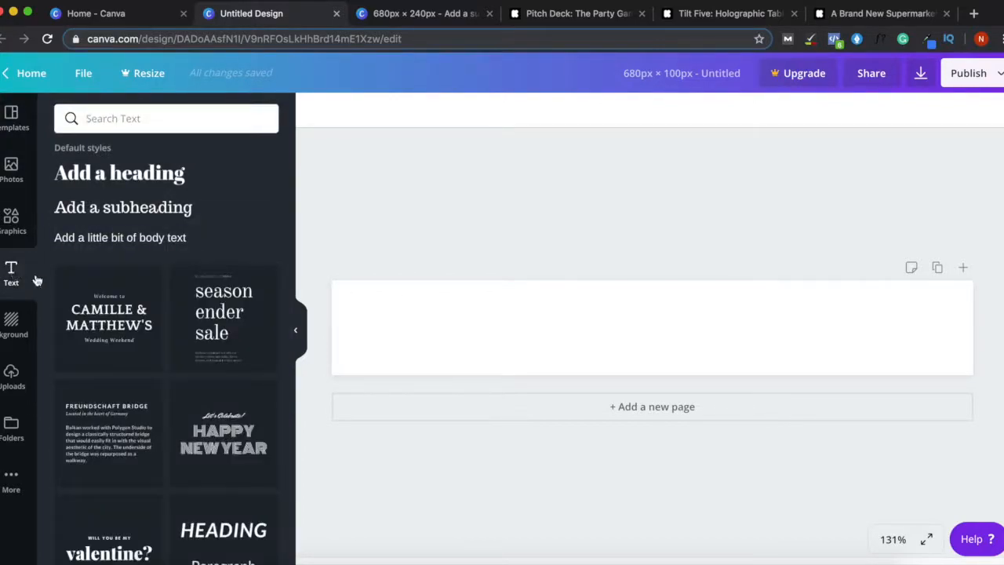
# - Add a heading reading 'Features You'll Love' and recentre it on the banner
pyautogui.click(164, 177)
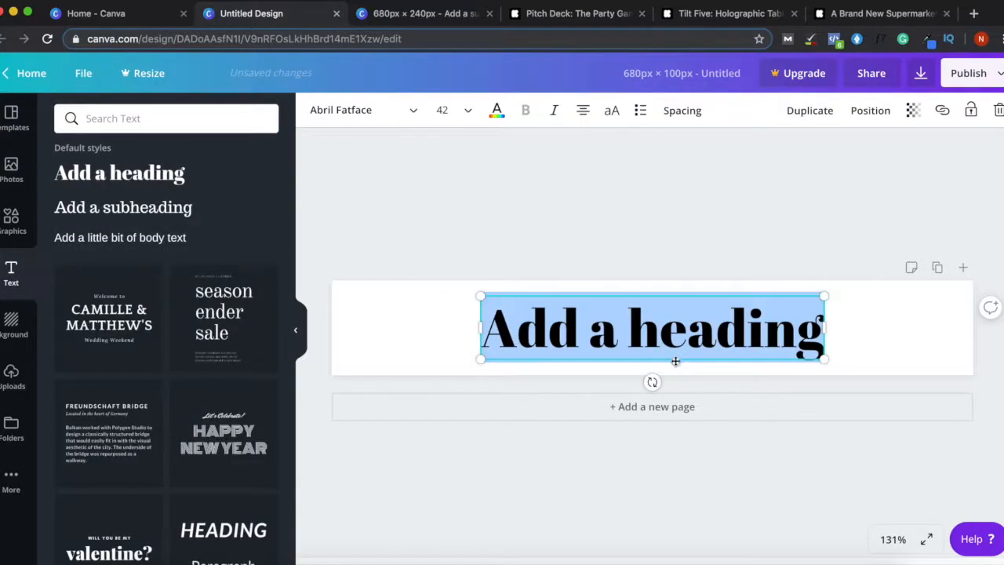
pyautogui.click(631, 329)
pyautogui.click(602, 336)
pyautogui.press('super+a')
pyautogui.write('Fea')
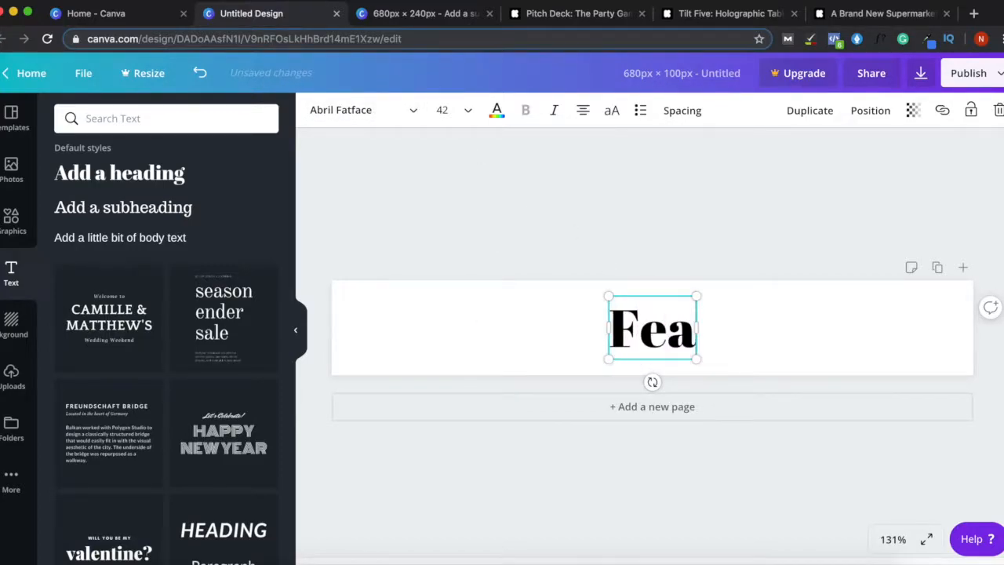
pyautogui.write("tures You'll Love")
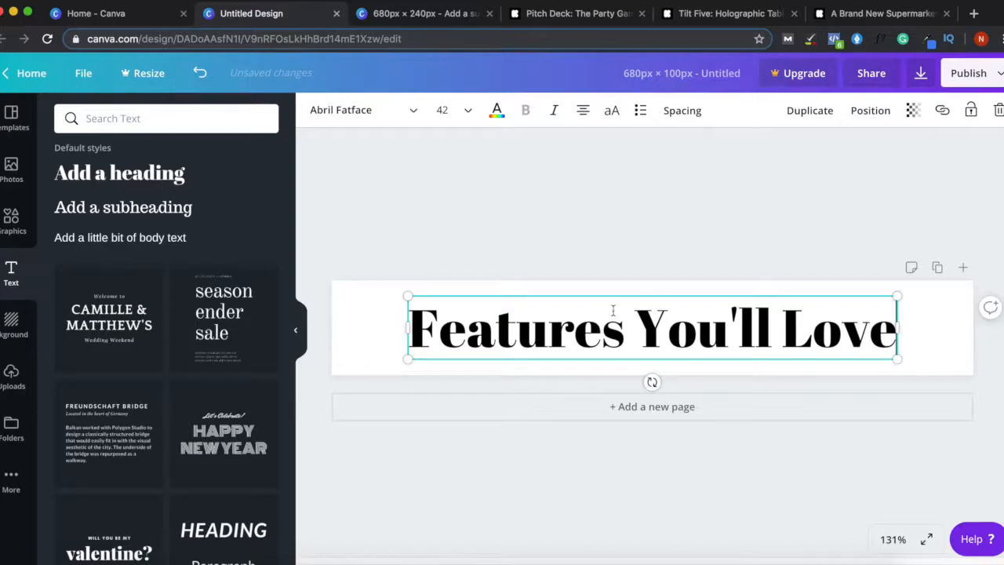
pyautogui.click(654, 253)
pyautogui.moveTo(647, 345)
pyautogui.mouseDown()
pyautogui.moveTo(636, 339)
pyautogui.moveTo(649, 342)
pyautogui.mouseUp()
pyautogui.click(592, 239)
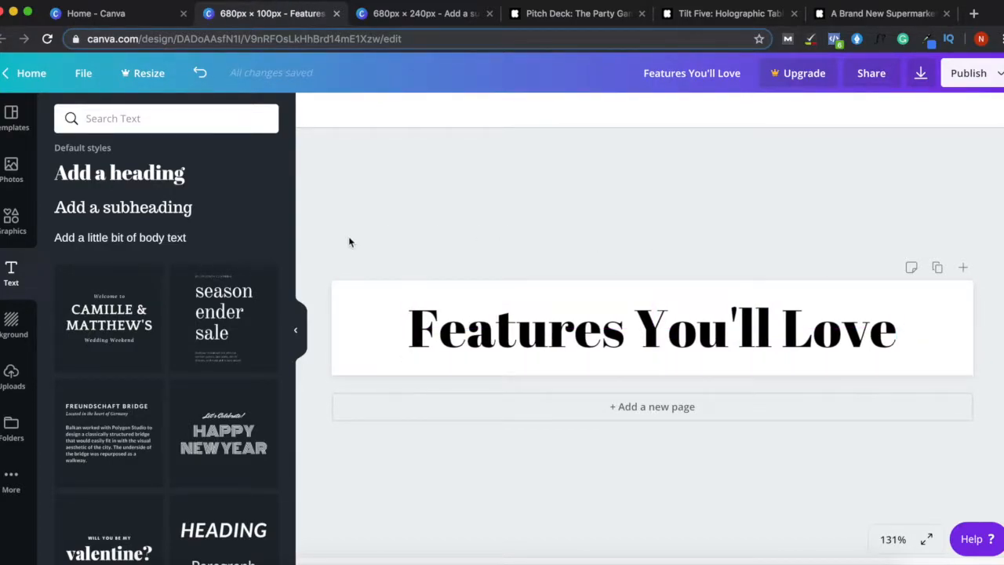
# - Change the 'Features You'll Love' heading font from Abril Fatface to Atma Bold
pyautogui.click(412, 313)
pyautogui.click(368, 112)
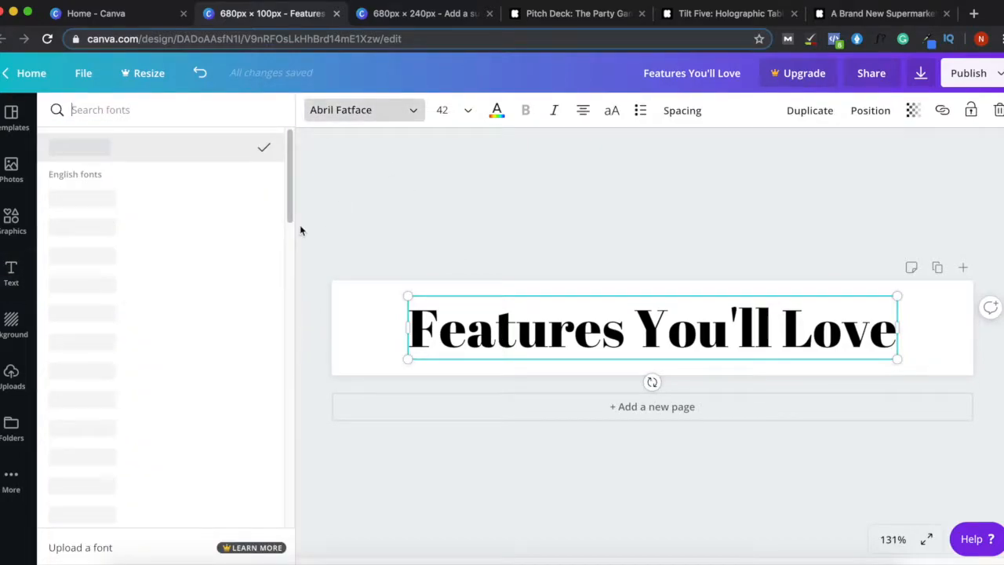
pyautogui.scroll(-10, 281, 238)
pyautogui.scroll(-10, 279, 358)
pyautogui.scroll(-2, 259, 449)
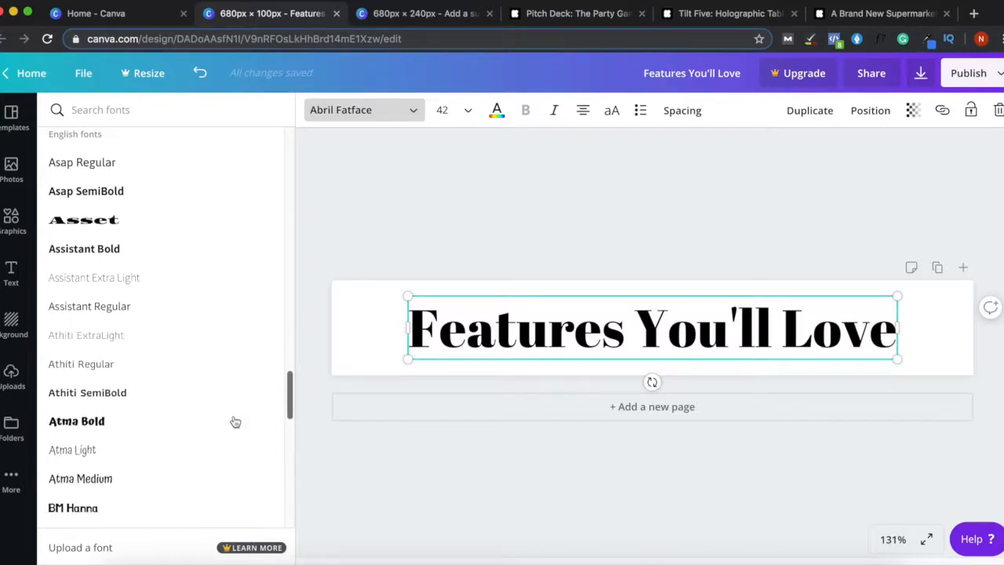
pyautogui.click(152, 428)
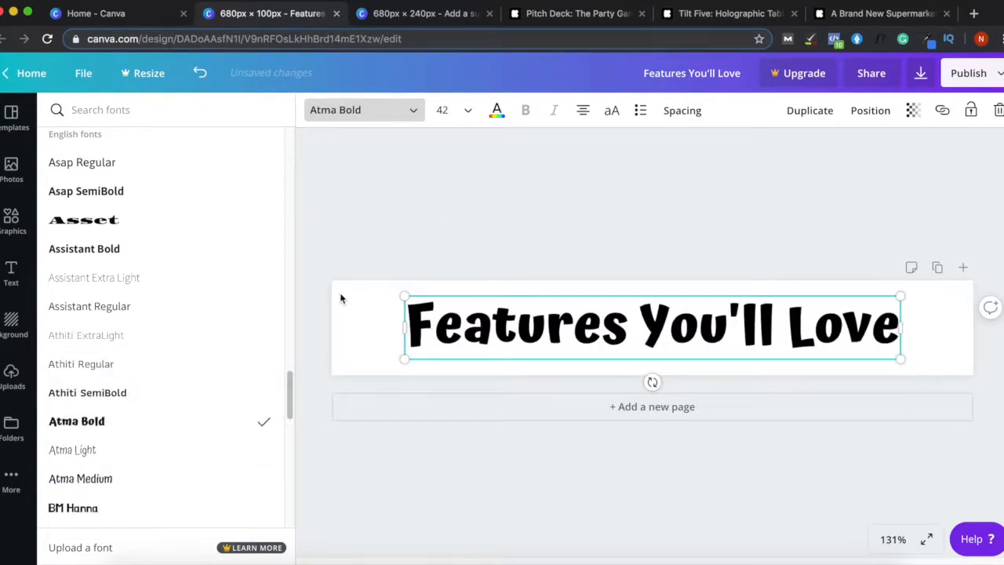
pyautogui.click(414, 251)
pyautogui.click(486, 333)
pyautogui.click(340, 311)
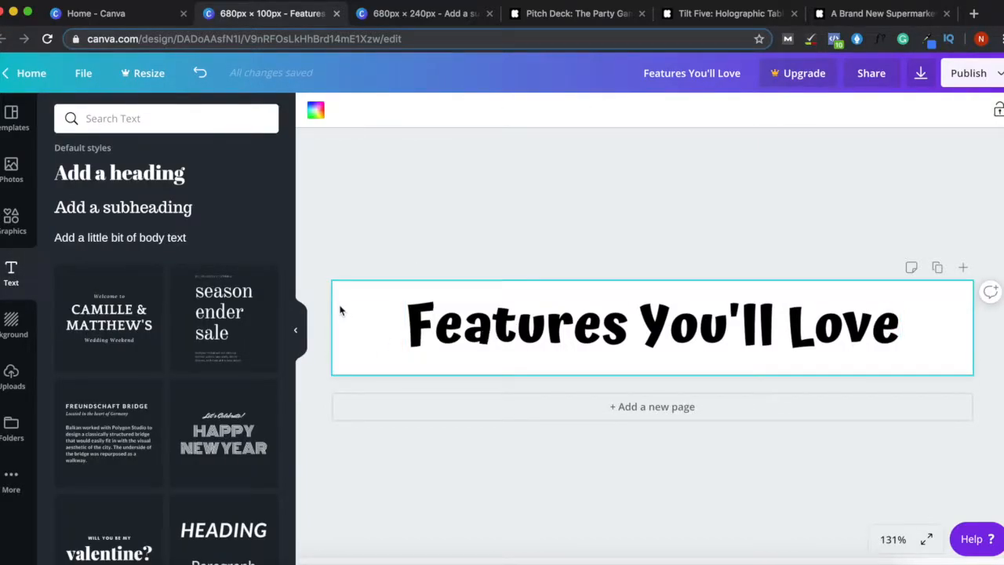
# - Add a teal swirl from the Lines graphics, shrink it, and place it right of the heading
pyautogui.click(12, 219)
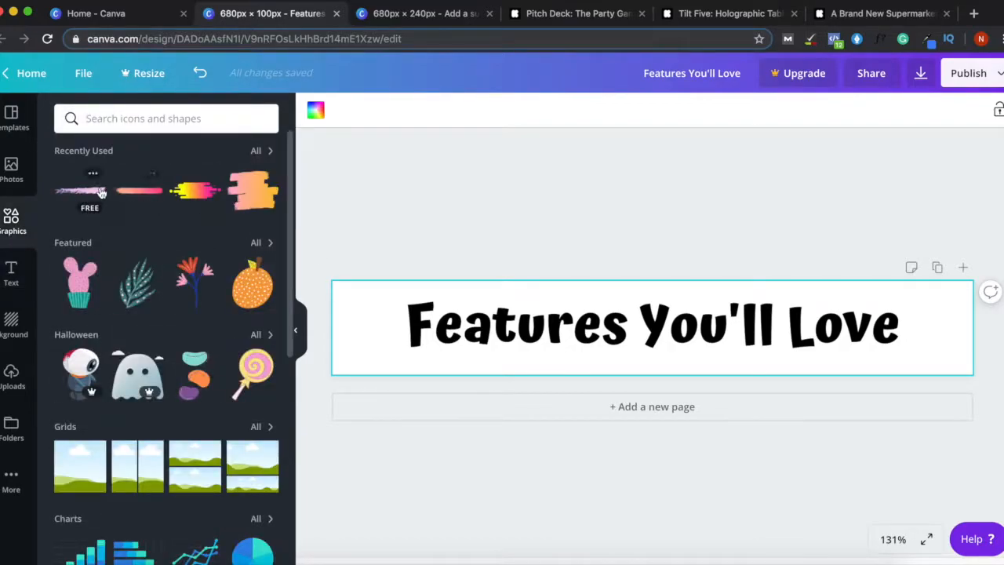
pyautogui.click(256, 152)
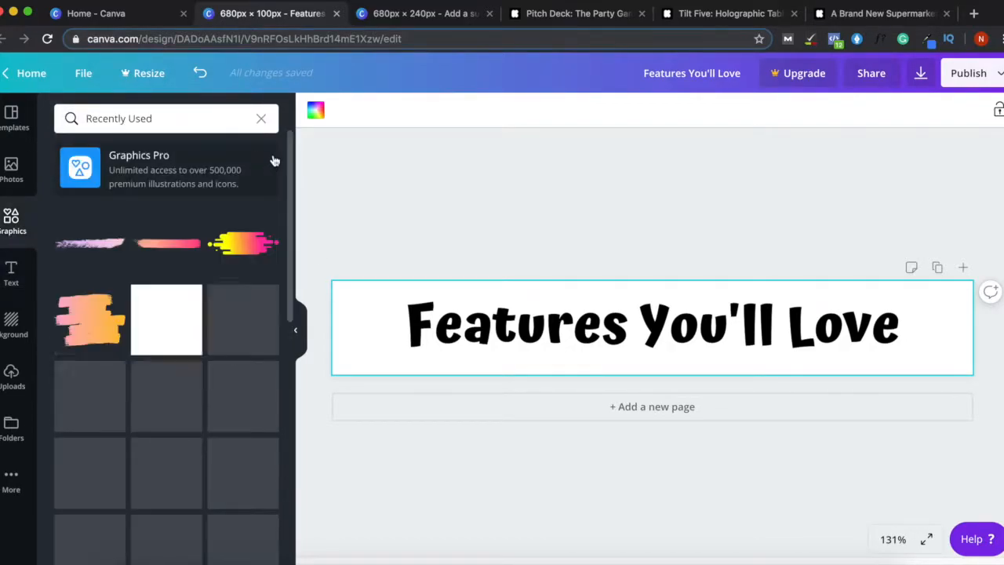
pyautogui.click(258, 119)
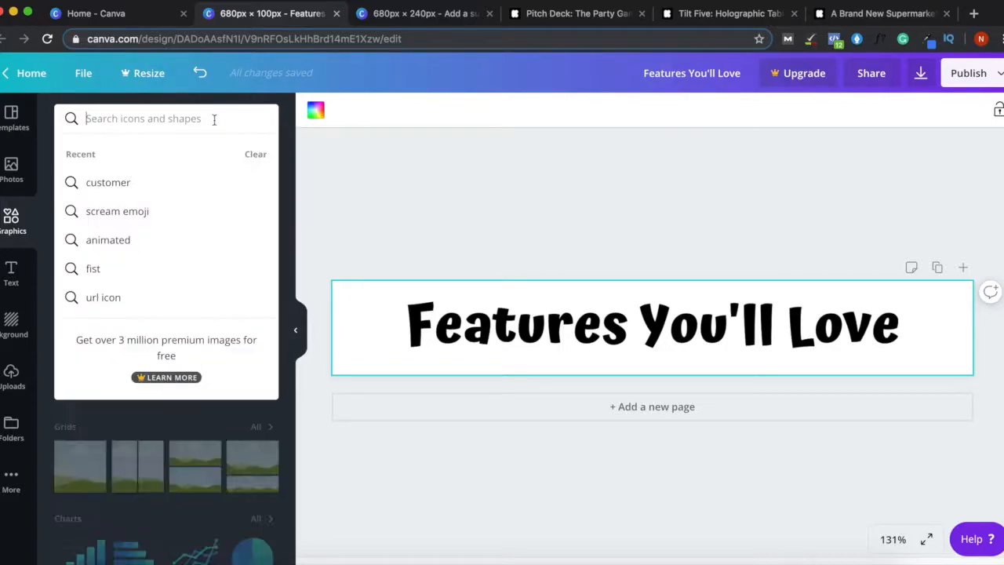
pyautogui.click(291, 132)
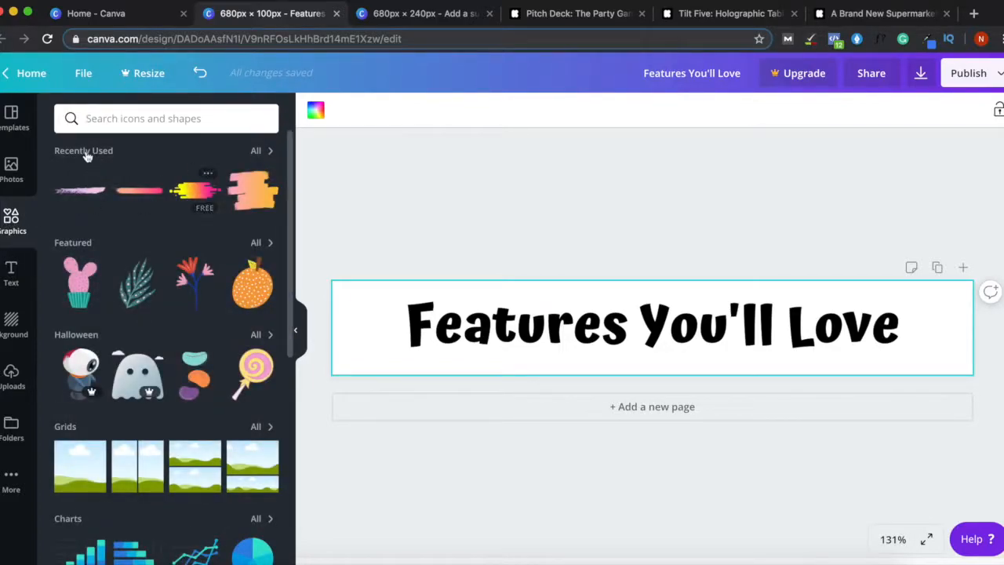
pyautogui.scroll(-5, 296, 204)
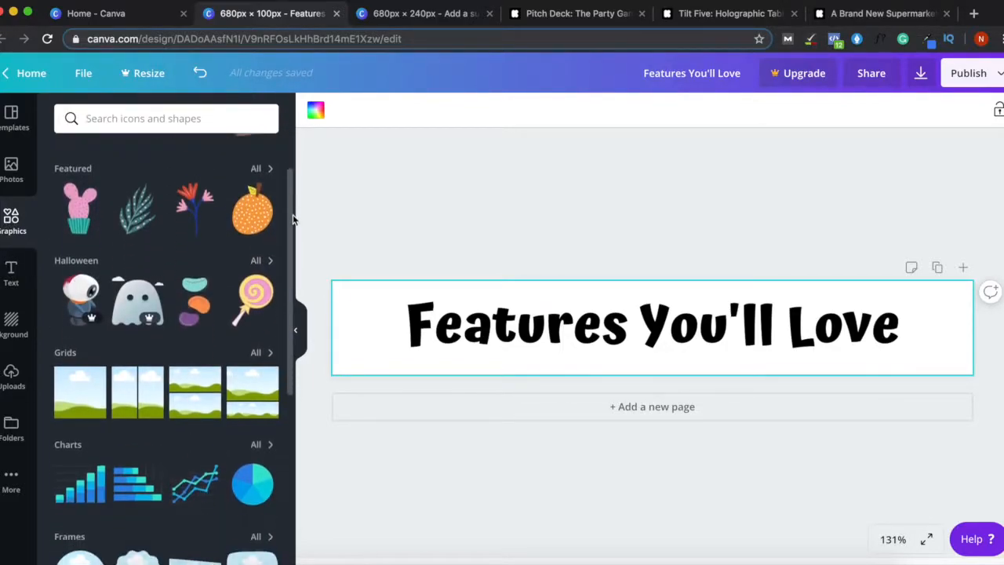
pyautogui.scroll(-4, 302, 320)
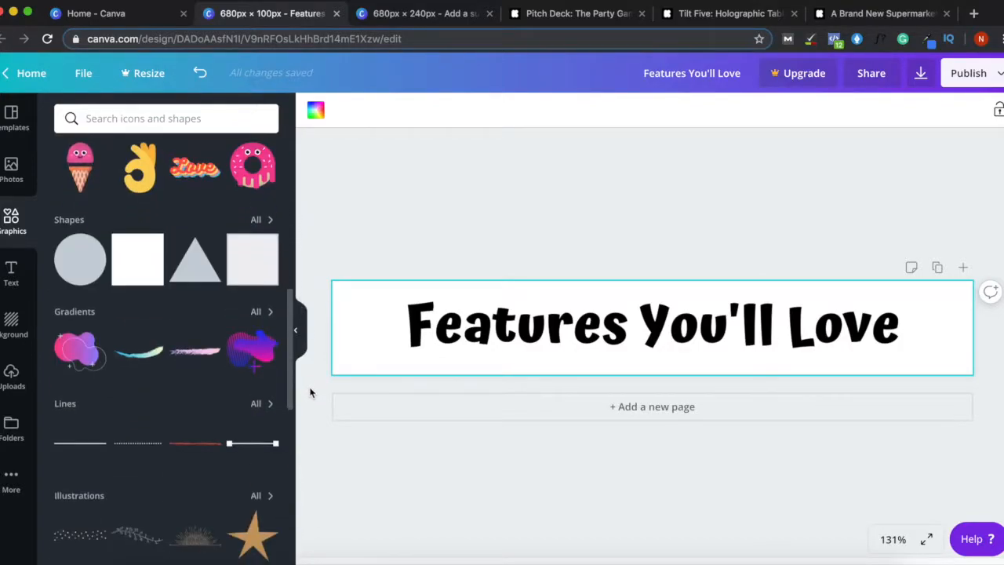
pyautogui.click(262, 403)
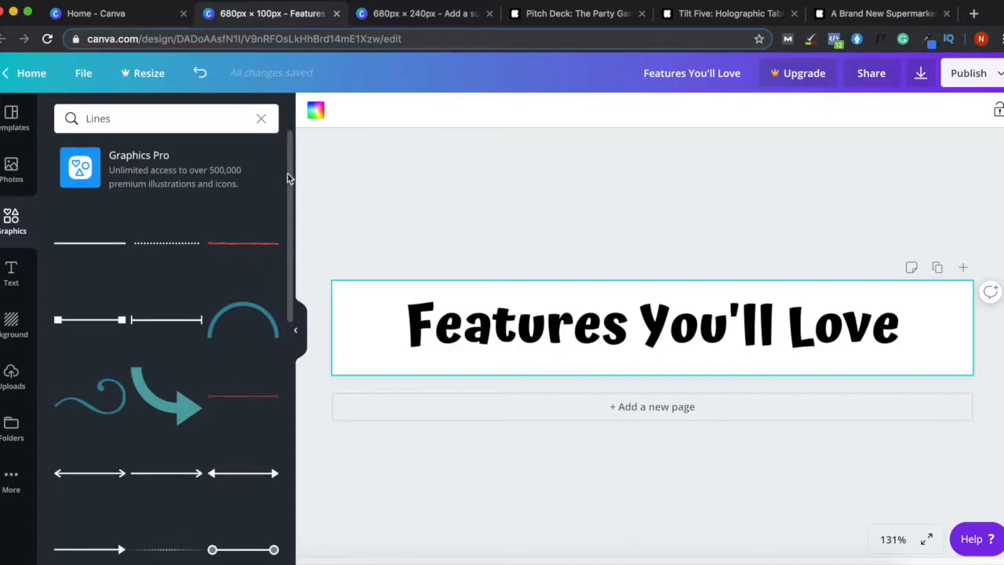
pyautogui.scroll(-2, 285, 180)
pyautogui.moveTo(93, 239); pyautogui.dragTo(414, 333)
pyautogui.moveTo(487, 286); pyautogui.dragTo(960, 321)
pyautogui.moveTo(814, 324); pyautogui.dragTo(807, 324)
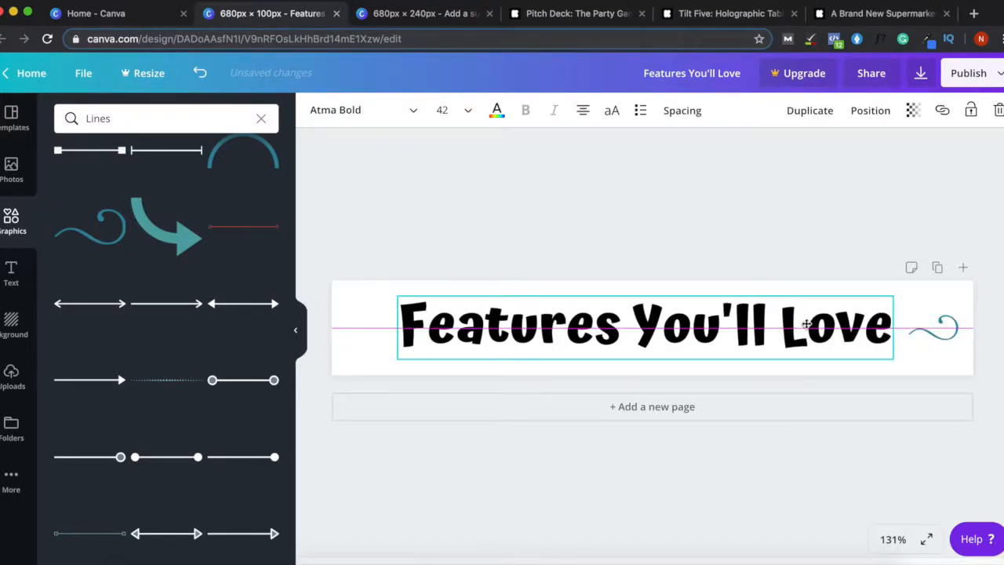
# - Enlarge the swirl sticker beside the heading and recolour it red
pyautogui.click(930, 327)
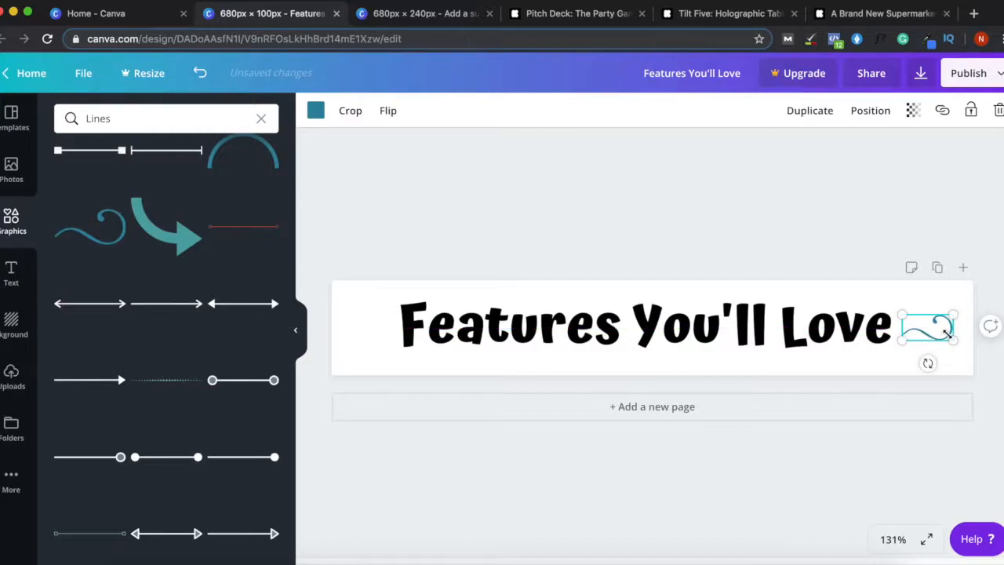
pyautogui.moveTo(955, 316); pyautogui.dragTo(963, 312)
pyautogui.click(380, 111)
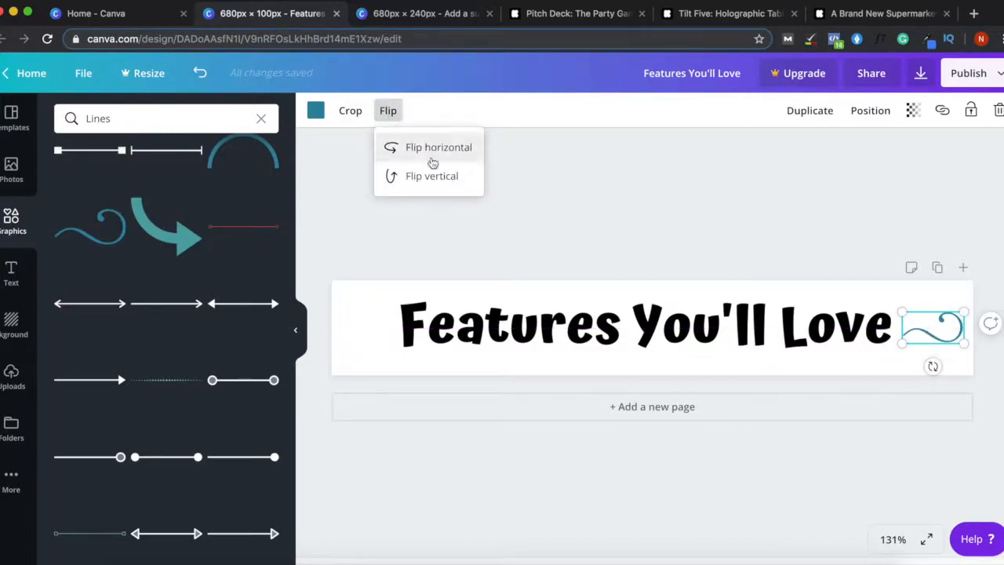
pyautogui.click(839, 226)
pyautogui.click(932, 327)
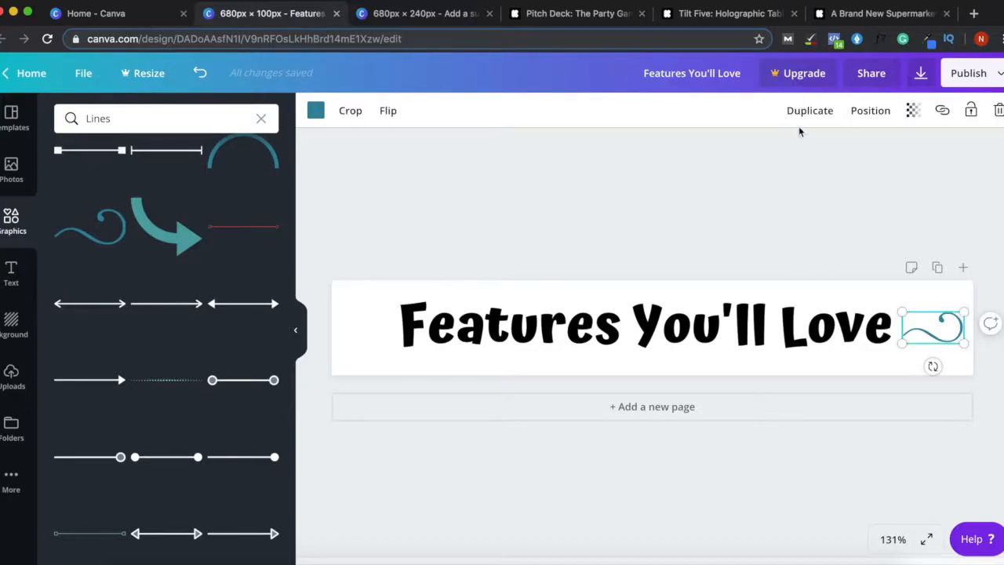
pyautogui.click(317, 112)
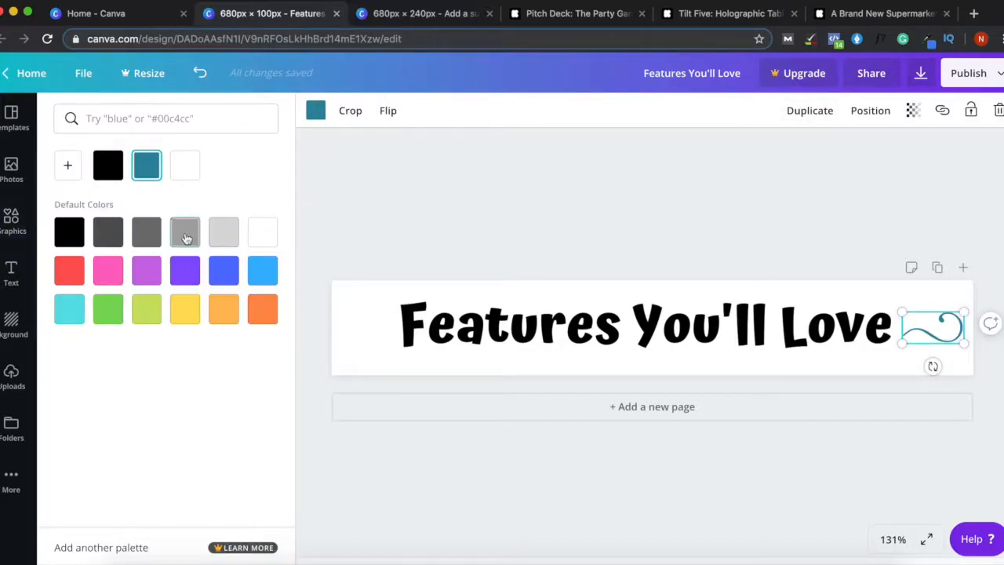
pyautogui.click(70, 279)
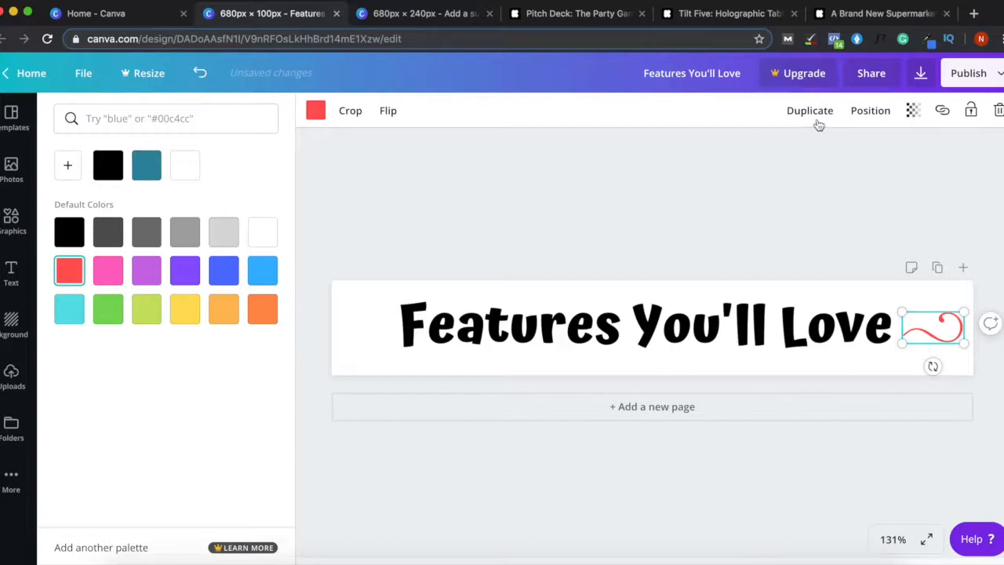
pyautogui.click(822, 215)
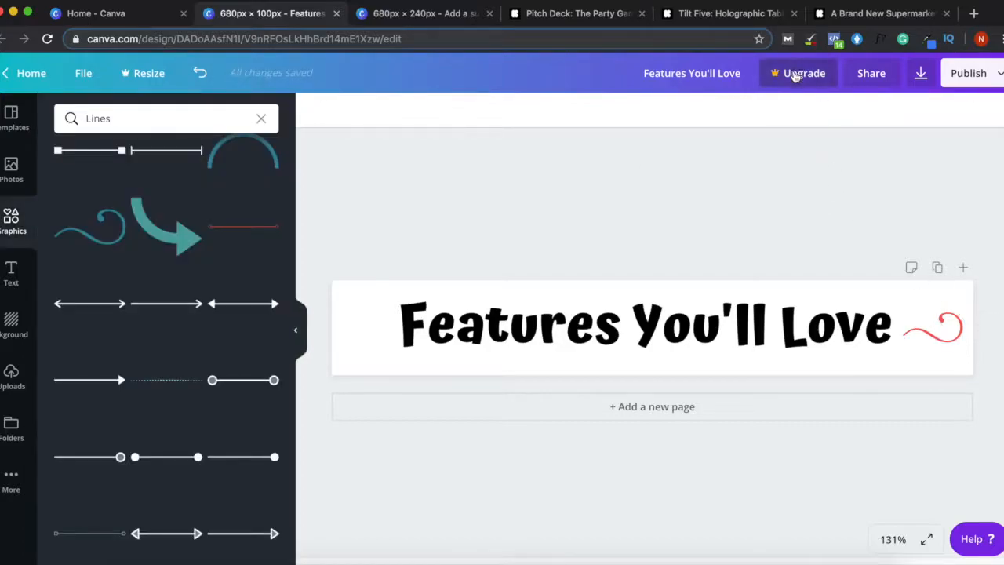
# - Duplicate the red swirl, flip the copy horizontally, place it left of the title, and re-centre the title
pyautogui.click(933, 328)
pyautogui.click(809, 112)
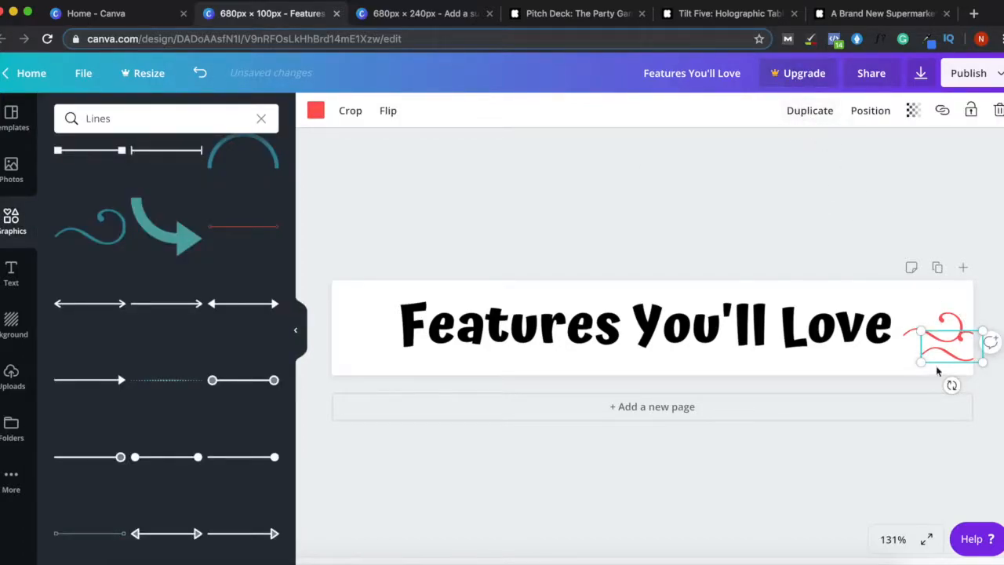
pyautogui.click(386, 110)
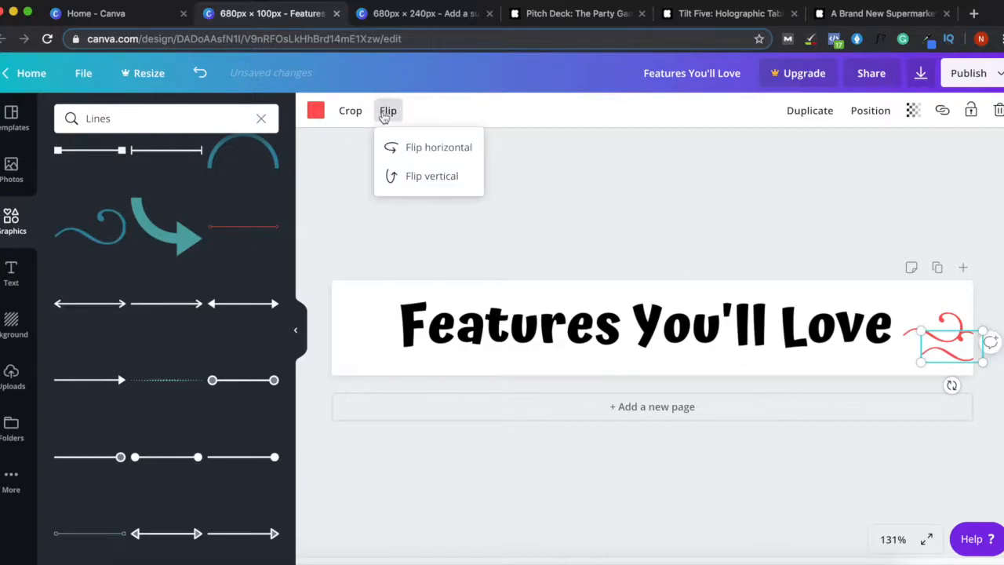
pyautogui.click(423, 148)
pyautogui.moveTo(948, 345); pyautogui.dragTo(363, 337)
pyautogui.click(789, 337)
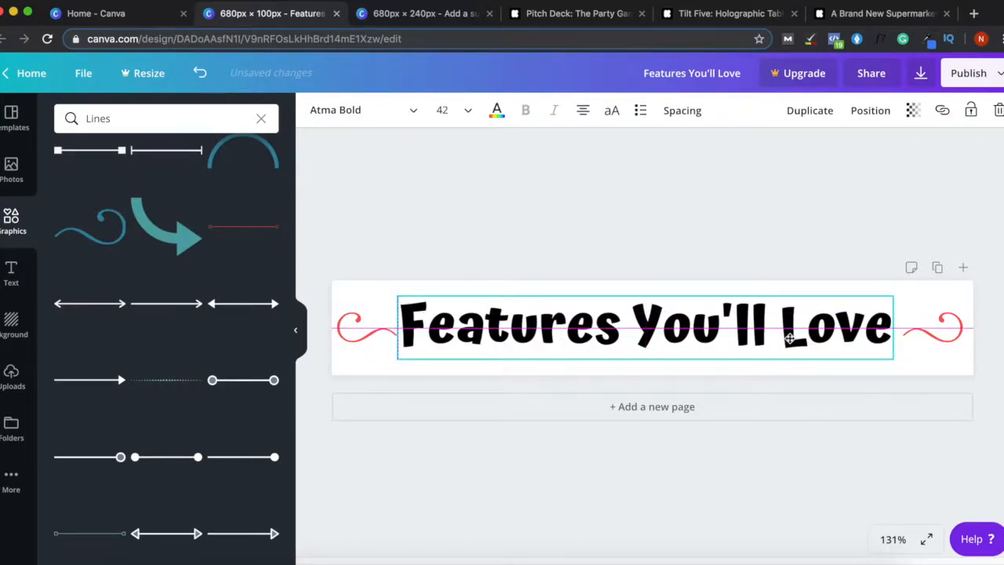
pyautogui.moveTo(789, 337); pyautogui.dragTo(794, 338)
pyautogui.click(791, 220)
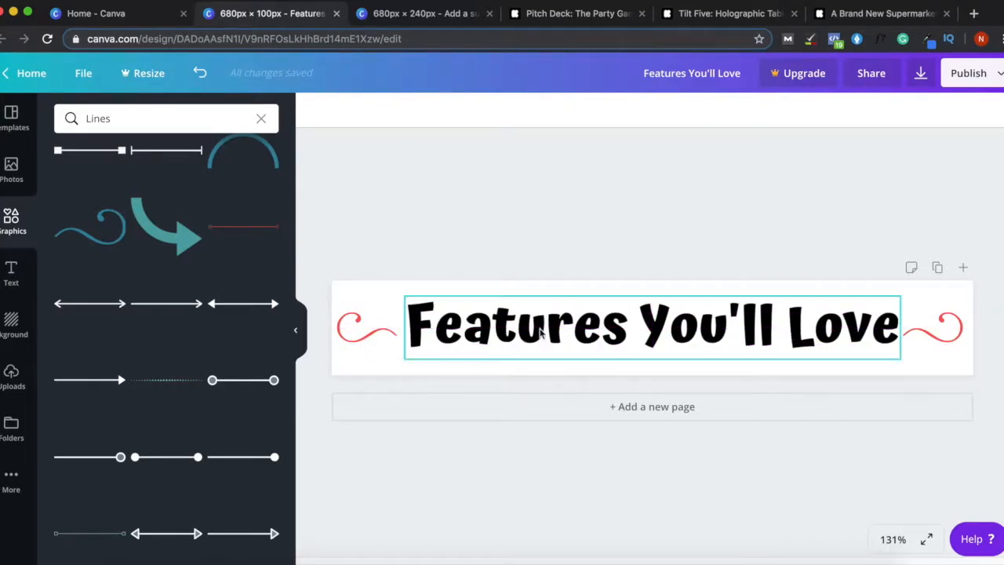
# - Change the banner background to yellow after trying grey, light grey and light blue
pyautogui.click(376, 290)
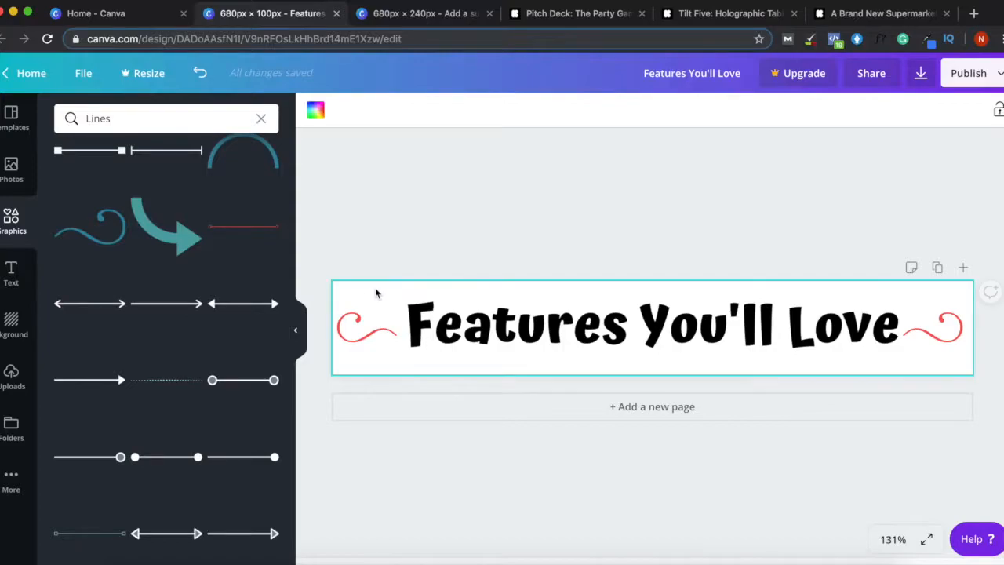
pyautogui.click(316, 110)
pyautogui.click(185, 238)
pyautogui.click(212, 236)
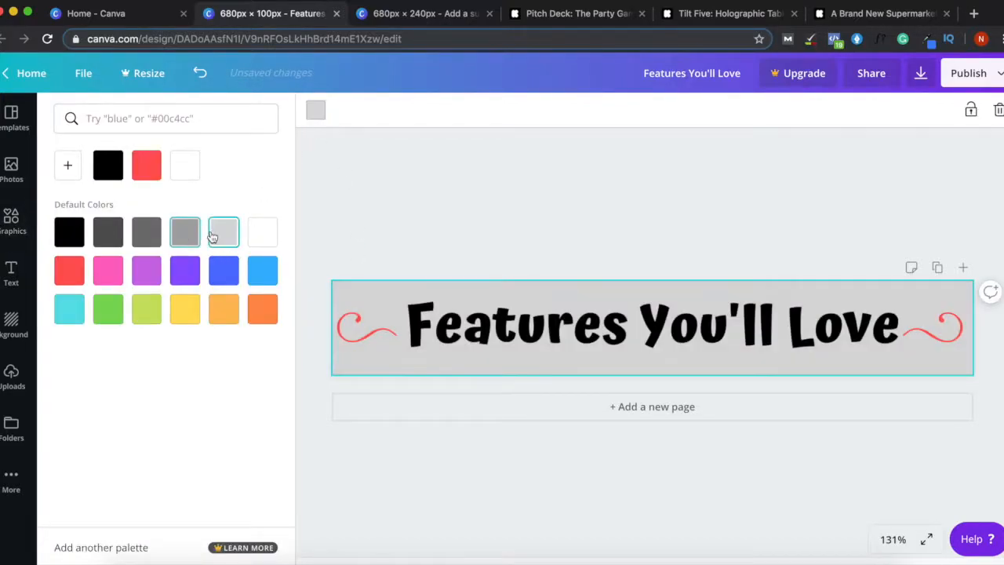
pyautogui.click(261, 282)
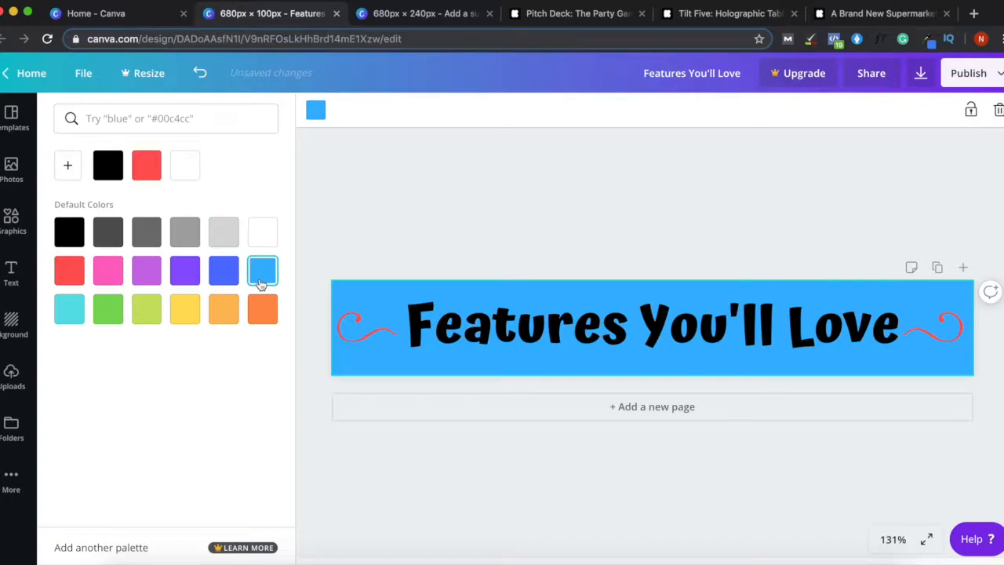
pyautogui.click(196, 324)
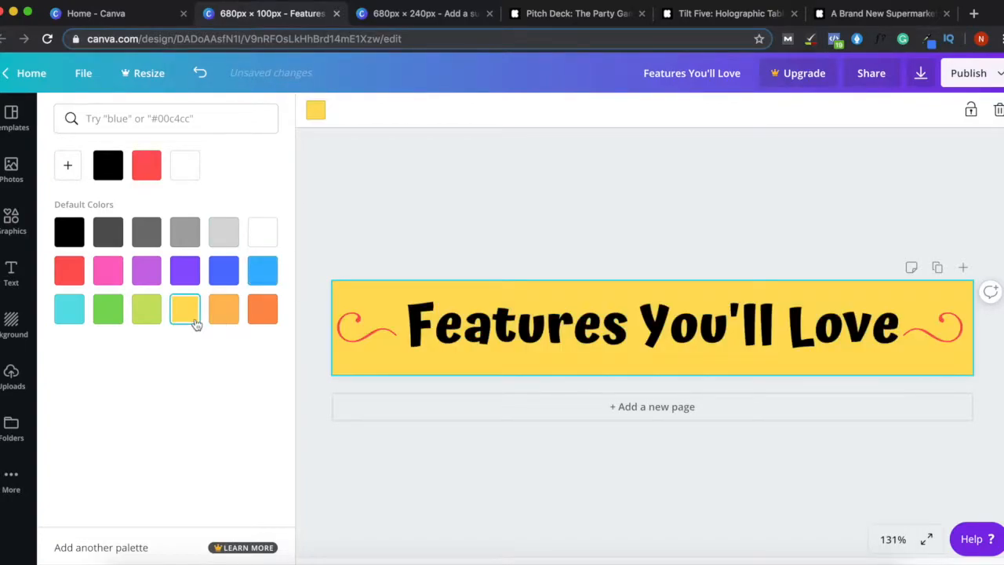
pyautogui.click(633, 230)
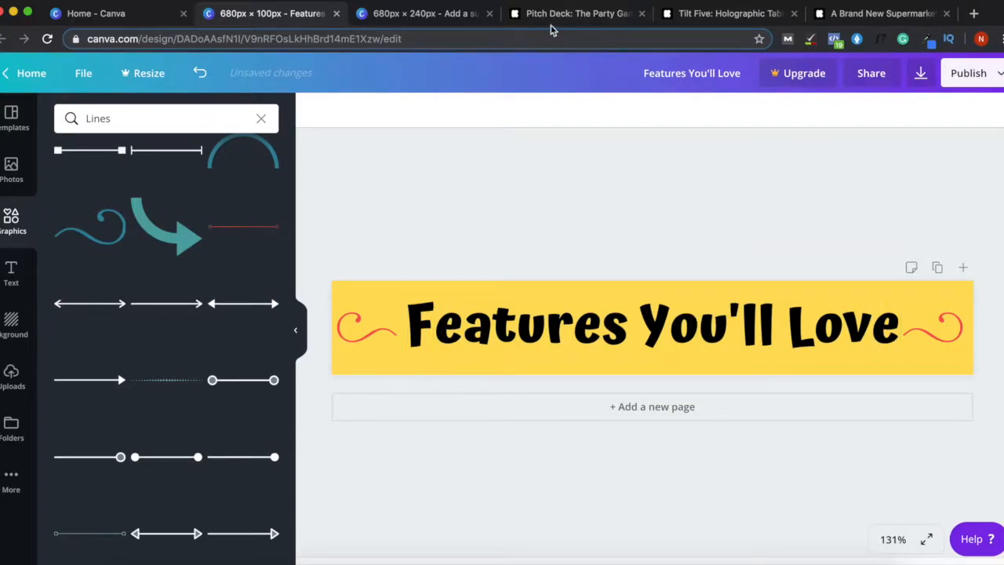
# - Switch to the Tilt Five Kickstarter campaign and view its Content Partner Games heading for reference
pyautogui.click(572, 13)
pyautogui.click(726, 14)
pyautogui.scroll(-3, 450, 207)
pyautogui.scroll(2, 410, 175)
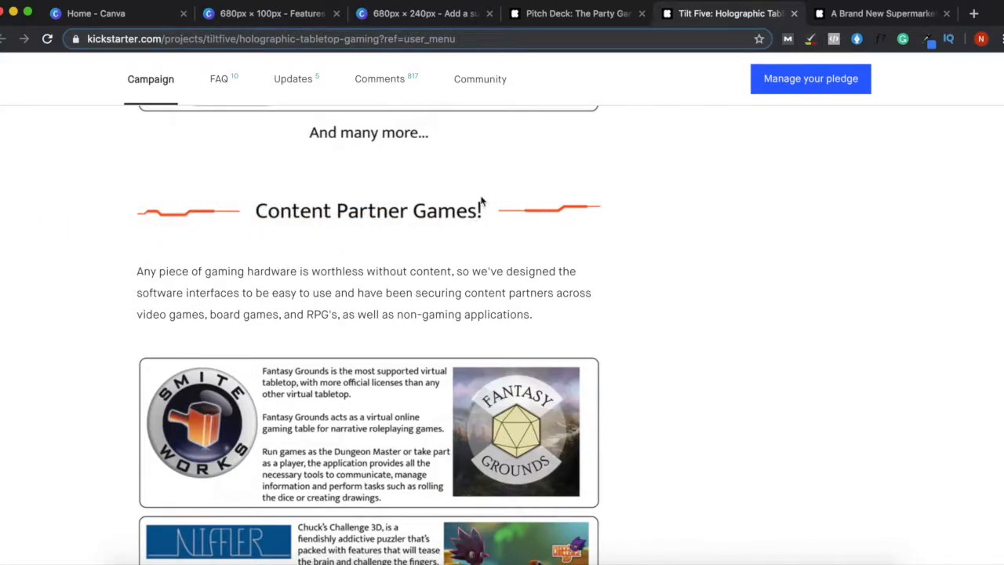
# - Compare the Canva banner with the Tilt Five heading, ending back on the Canva design
pyautogui.click(295, 23)
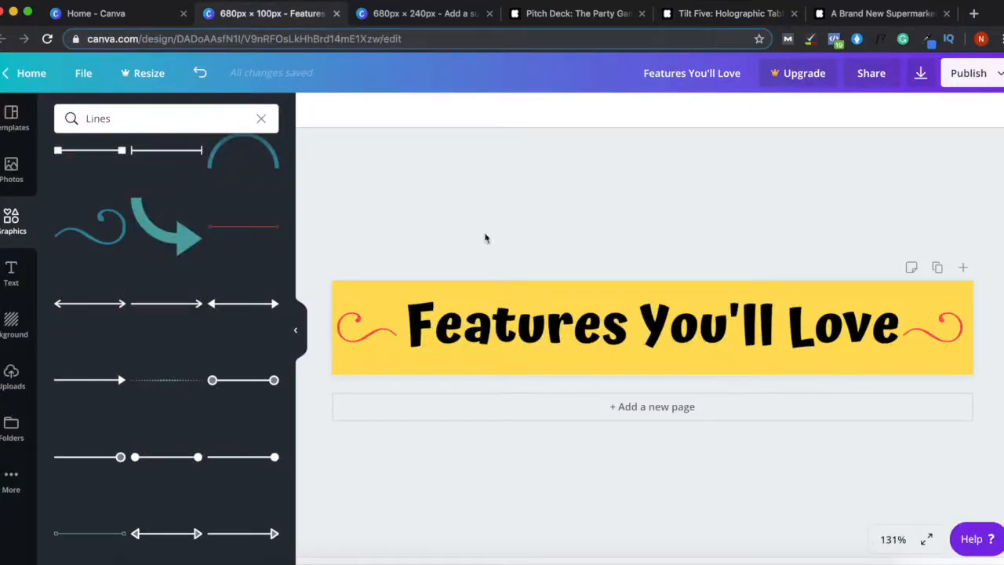
pyautogui.click(703, 14)
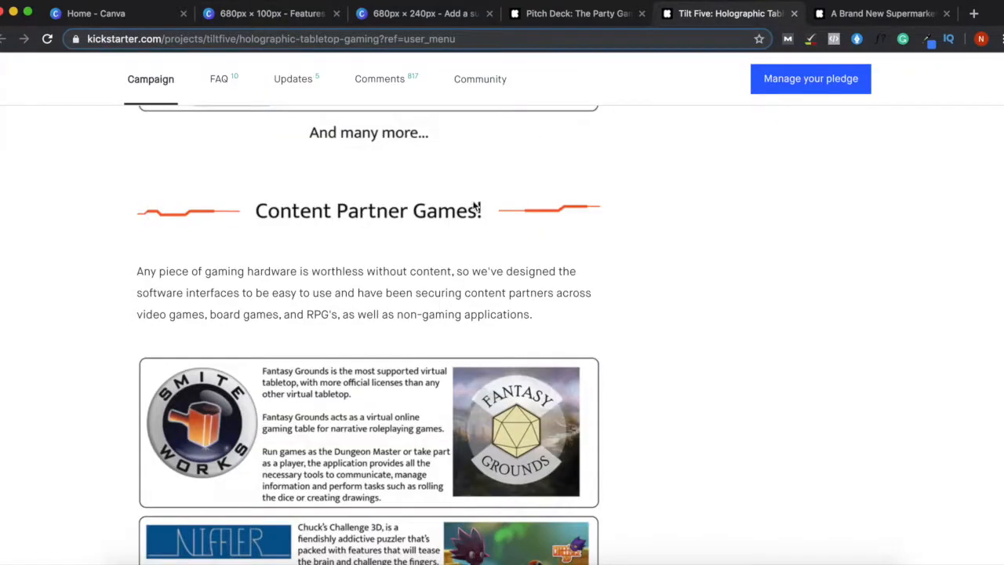
pyautogui.click(265, 17)
# - Duplicate the banner as page 2 and retitle it 'Timeline'
pyautogui.click(934, 269)
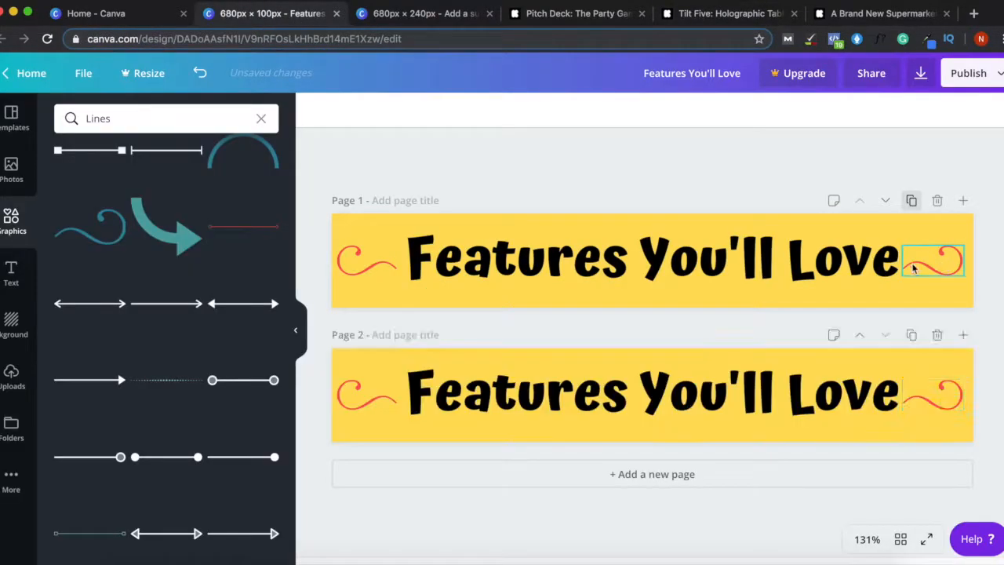
pyautogui.click(612, 417)
pyautogui.doubleClick(612, 417)
pyautogui.hotkey('ctrl', 'a')
pyautogui.write('T')
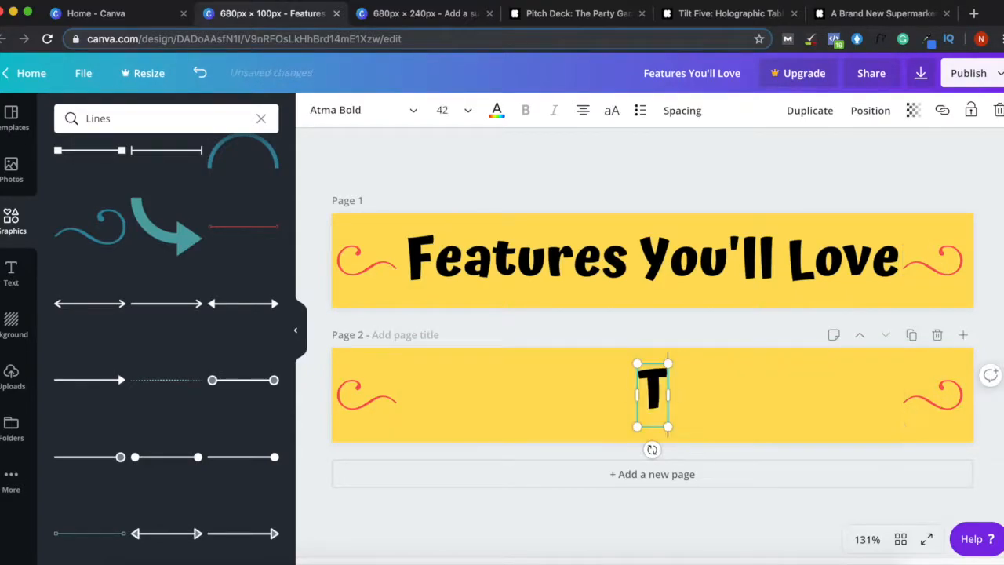
pyautogui.write('imeline')
pyautogui.click(652, 334)
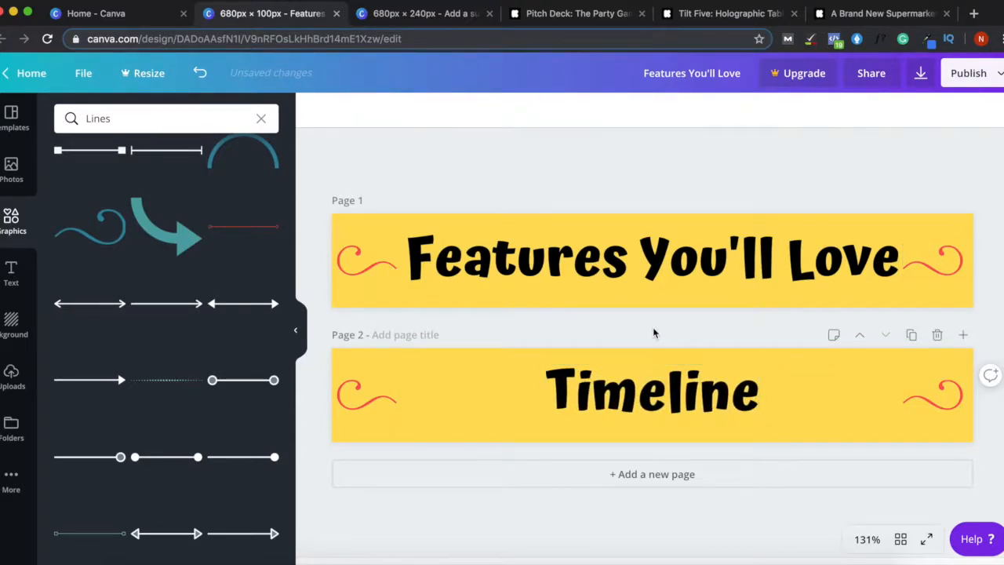
# - Duplicate page 2 as page 3 and retitle it 'Meet The Team'
pyautogui.click(911, 335)
pyautogui.doubleClick(644, 439)
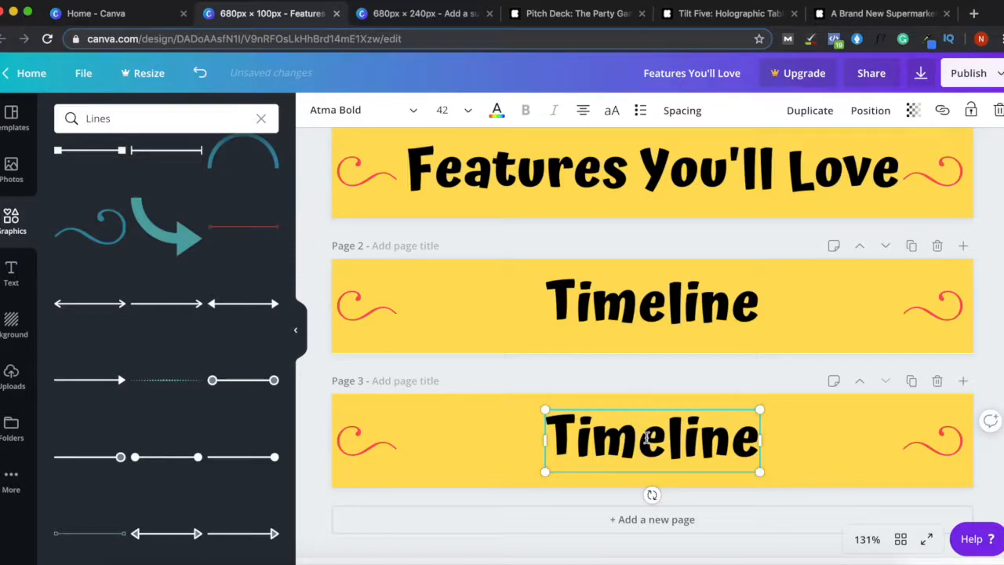
pyautogui.write('Mee')
pyautogui.hotkey('ctrl', 'a')
pyautogui.write('Meet')
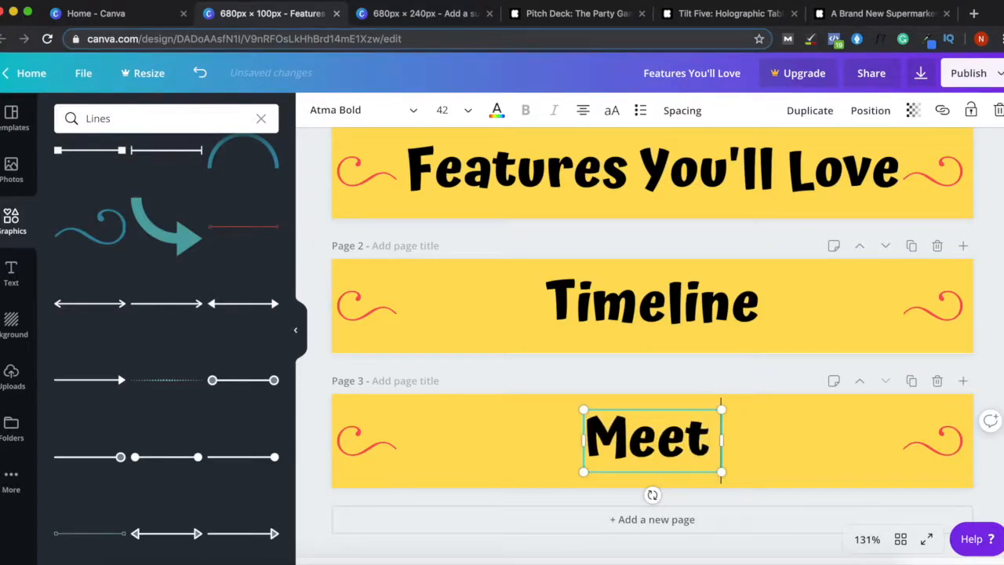
pyautogui.write(' The Team')
pyautogui.click(882, 386)
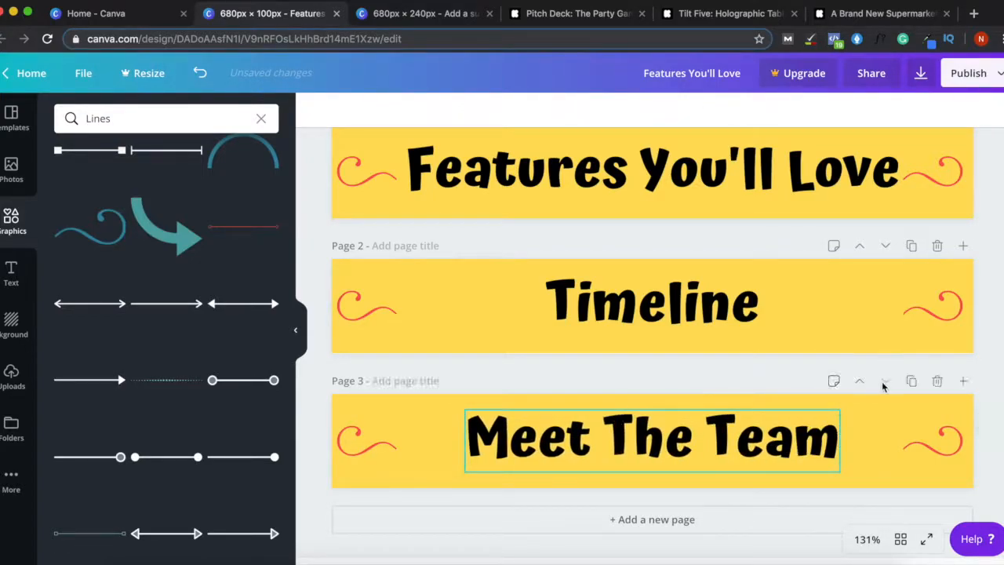
# - Duplicate page 3 as page 4 and retitle it 'Risks & Challenges'
pyautogui.click(910, 381)
pyautogui.click(655, 439)
pyautogui.click(657, 443)
pyautogui.tripleClick(657, 443)
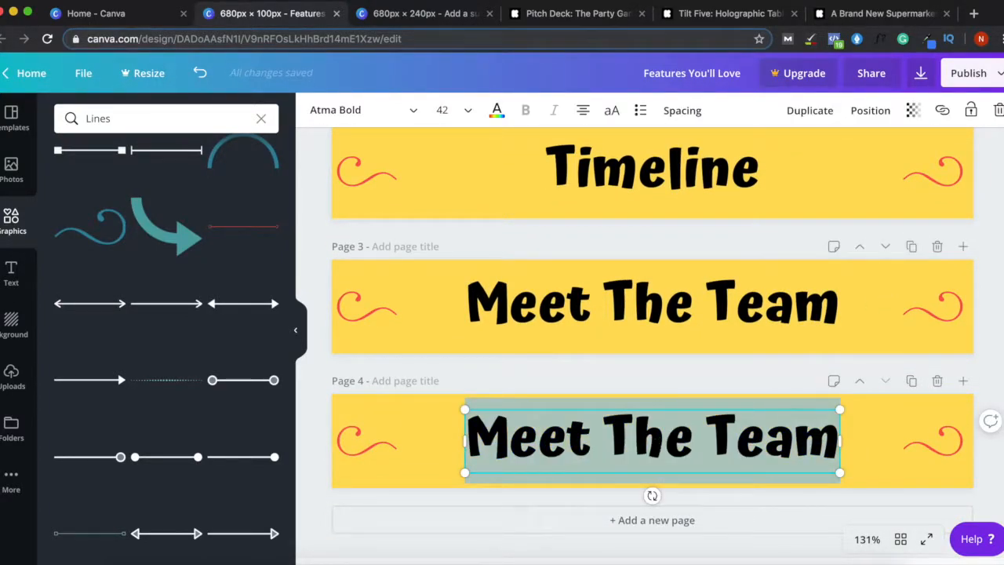
pyautogui.write('Risks & Challenges')
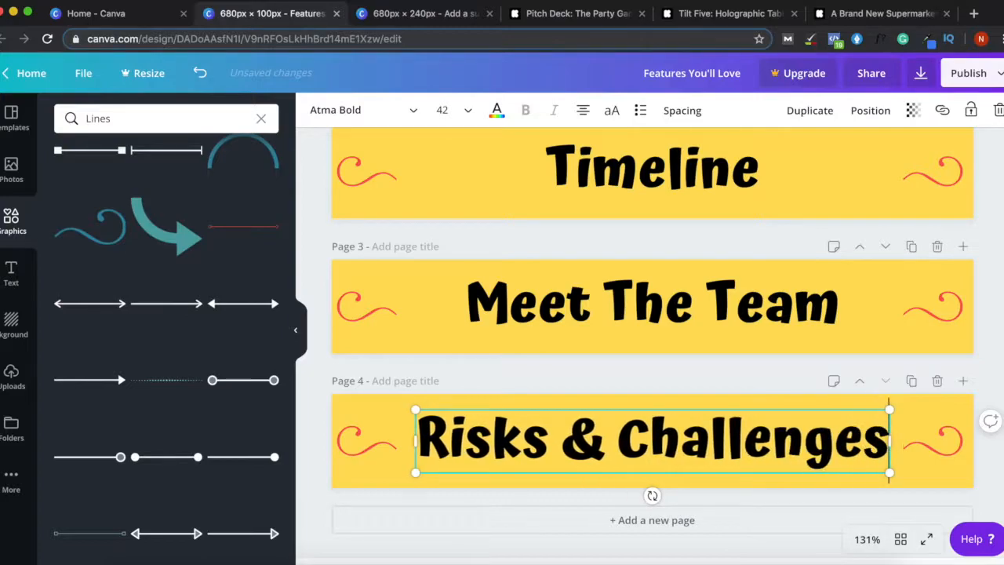
# - Duplicate page 4 as page 5 and retitle it 'About The Materials'
pyautogui.click(911, 381)
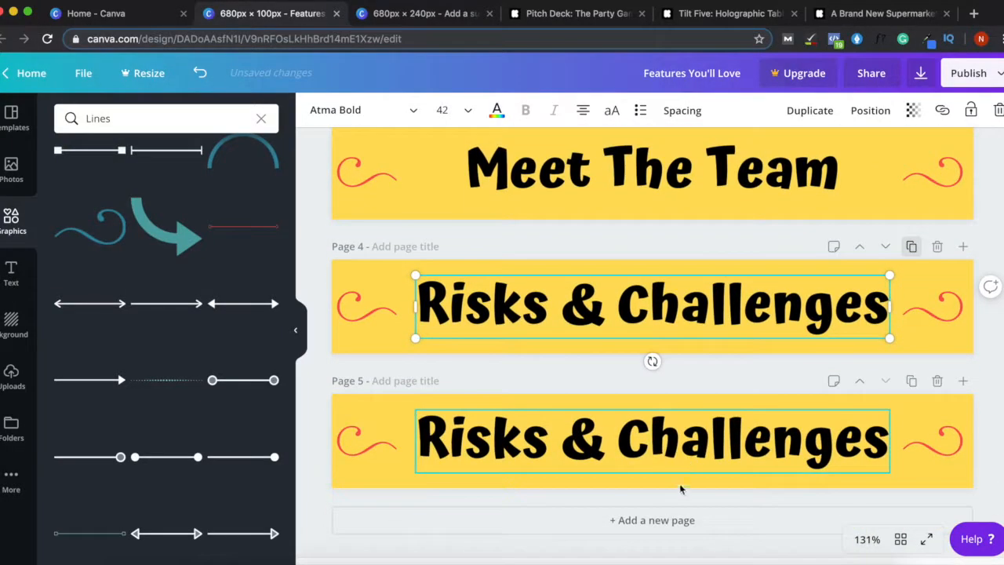
pyautogui.tripleClick(697, 429)
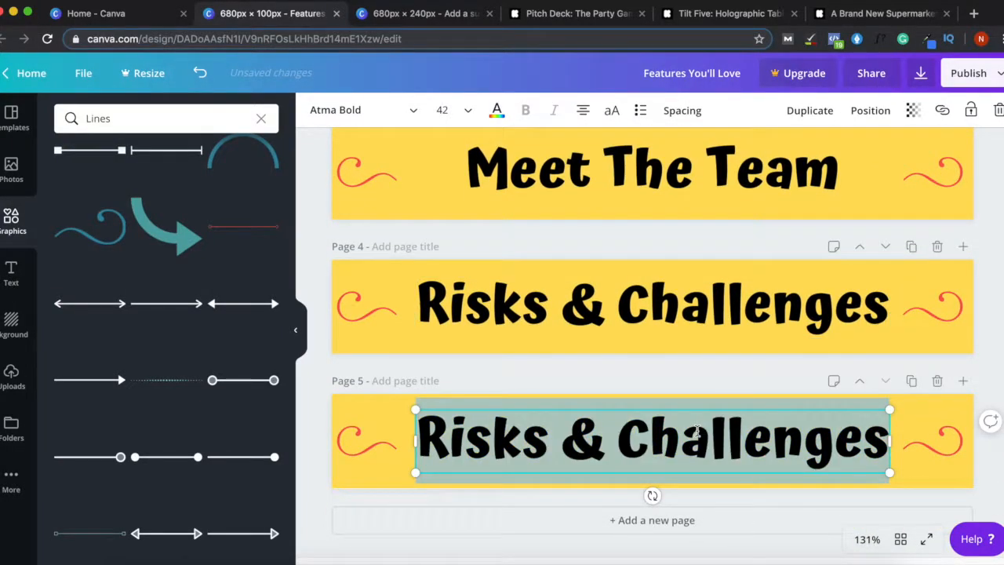
pyautogui.write('M')
pyautogui.press('BackSpace')
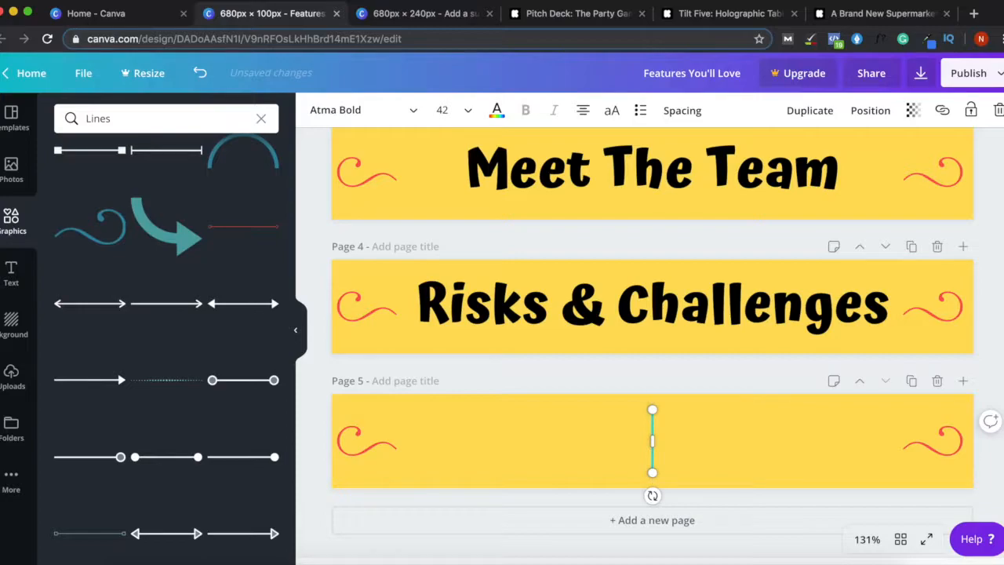
pyautogui.write('T')
pyautogui.press('BackSpace')
pyautogui.write('THe')
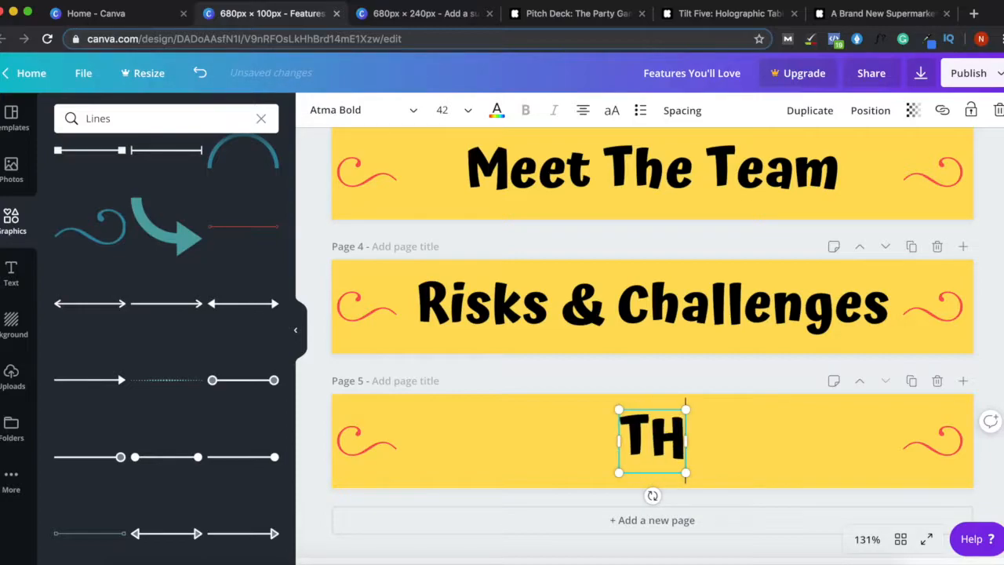
pyautogui.press('BackSpace')
pyautogui.press('BackSpace')
pyautogui.press('BackSpace')
pyautogui.write('About th')
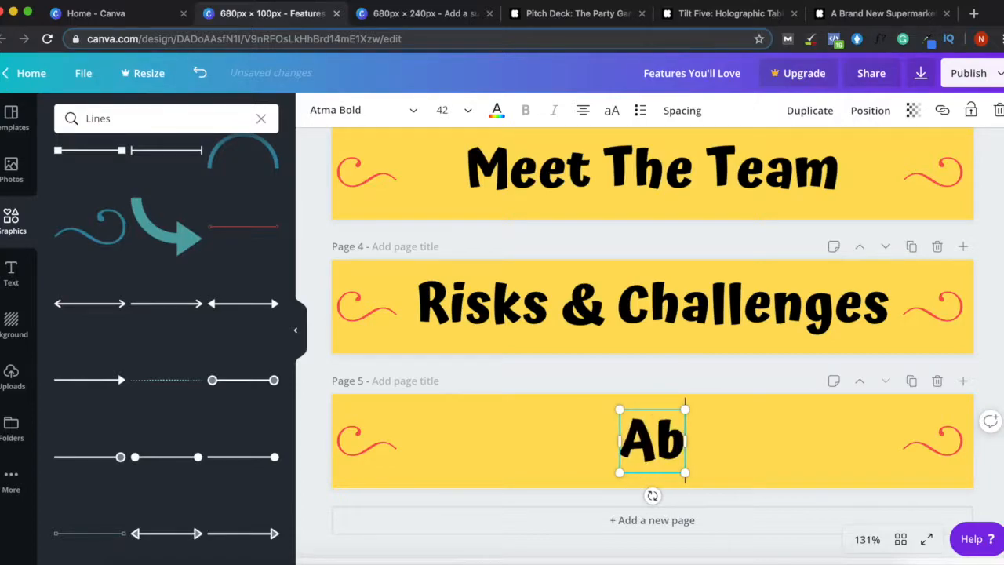
pyautogui.press('BackSpace')
pyautogui.press('BackSpace')
pyautogui.write('The Materials')
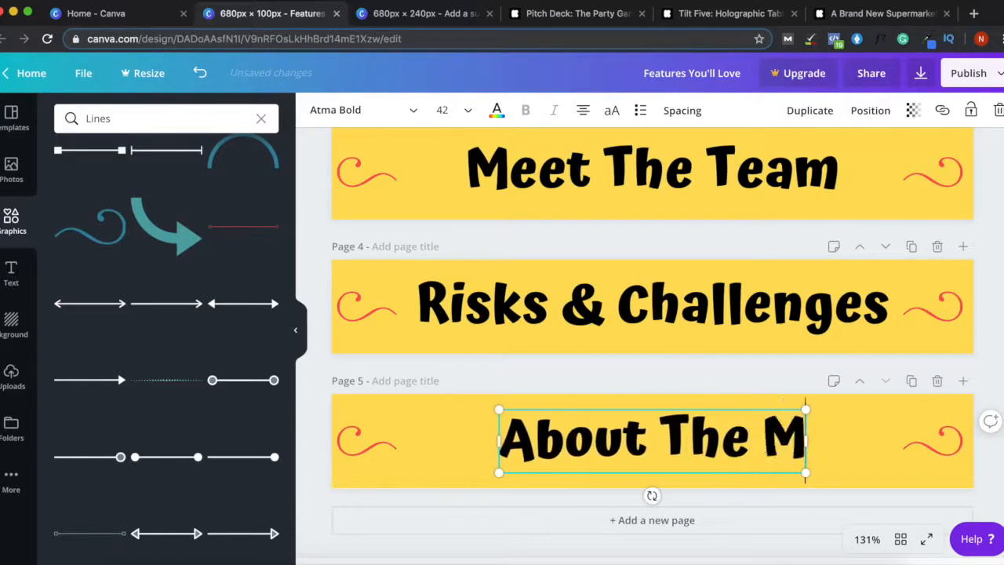
# - Duplicate page 5 as page 6 and retitle it 'More Designs'
pyautogui.click(911, 380)
pyautogui.doubleClick(663, 443)
pyautogui.hotkey('ctrl', 'a')
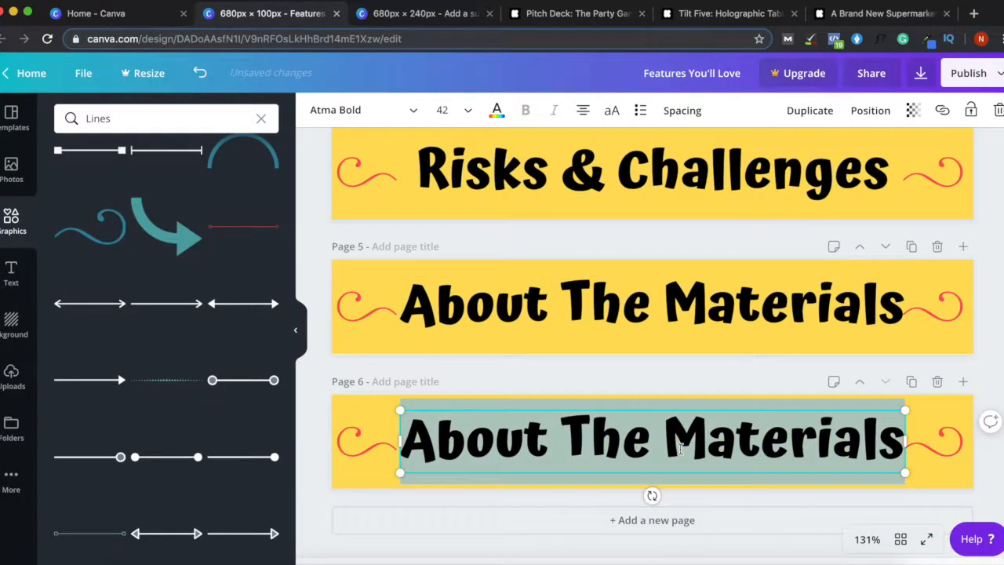
pyautogui.write('More Designs')
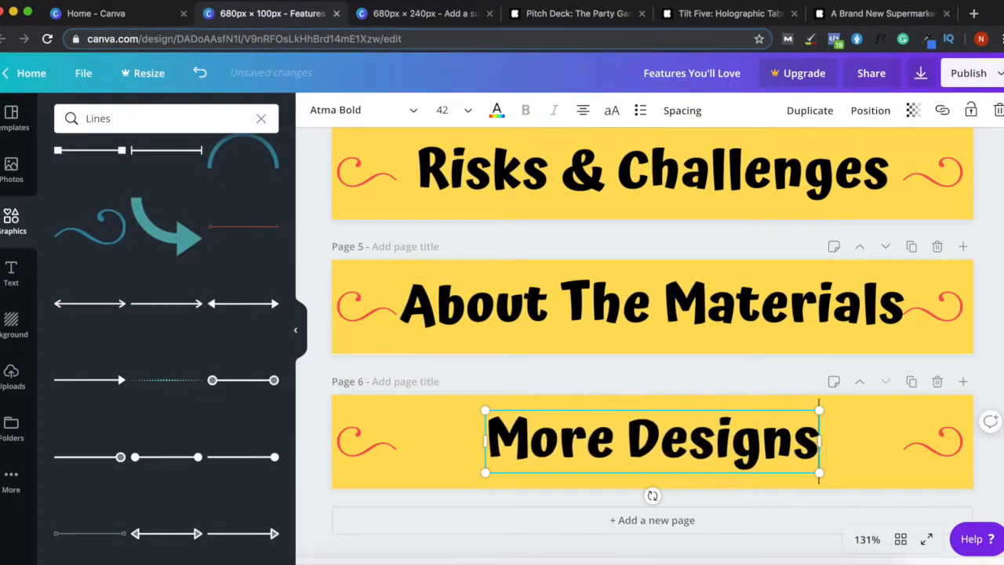
pyautogui.write(" We've")
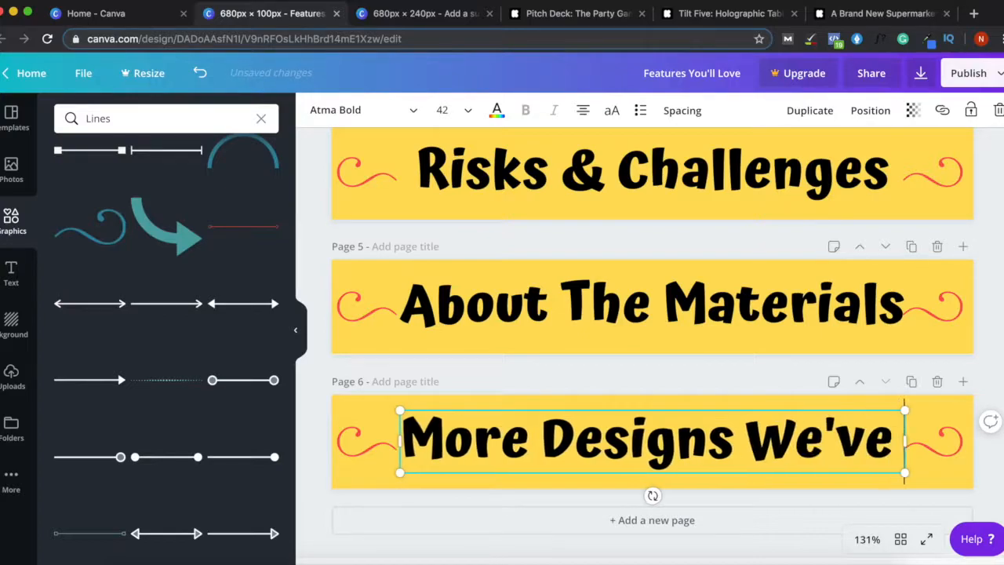
pyautogui.press('BackSpace')
pyautogui.press('BackSpace')
pyautogui.press('BackSpace')
pyautogui.press('BackSpace')
pyautogui.press('BackSpace')
pyautogui.press('BackSpace')
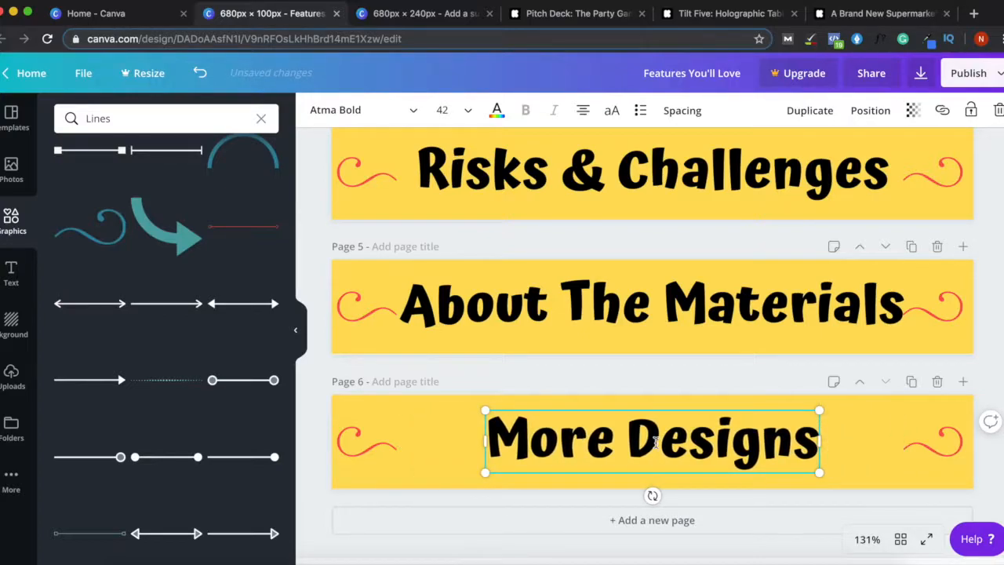
pyautogui.click(725, 384)
pyautogui.scroll(10, 972, 149)
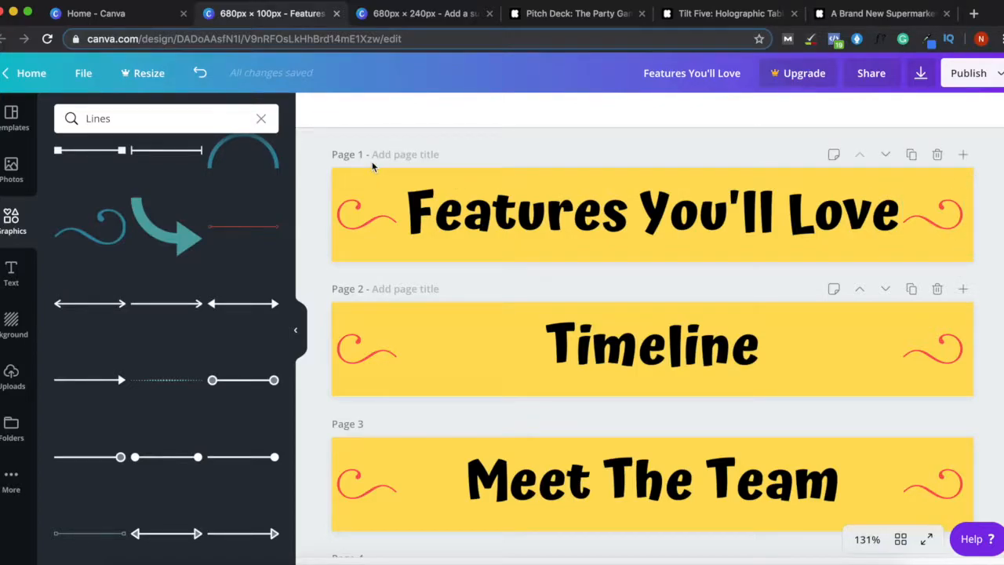
pyautogui.click(580, 17)
pyautogui.scroll(-20, 502, 334)
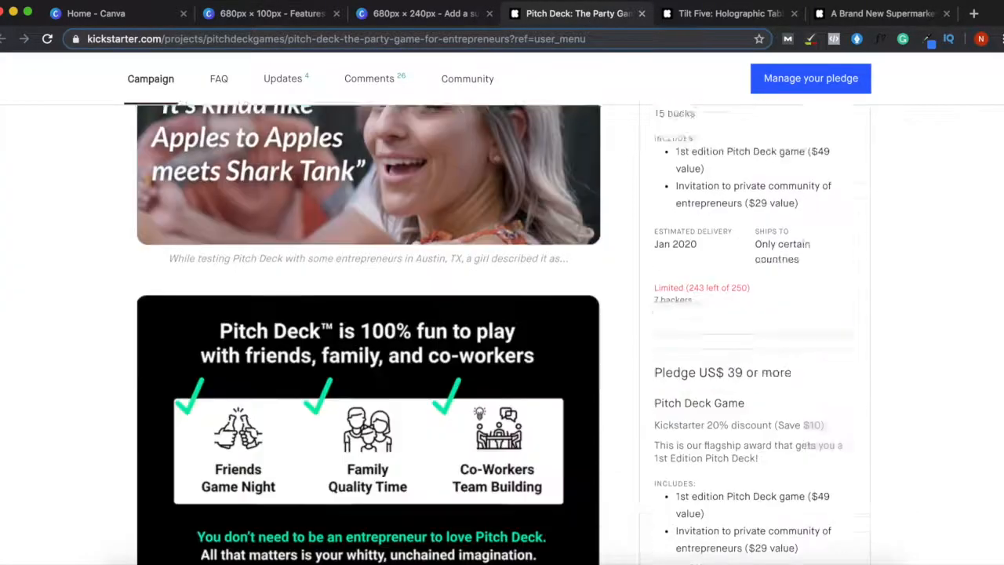
pyautogui.scroll(-10, 502, 333)
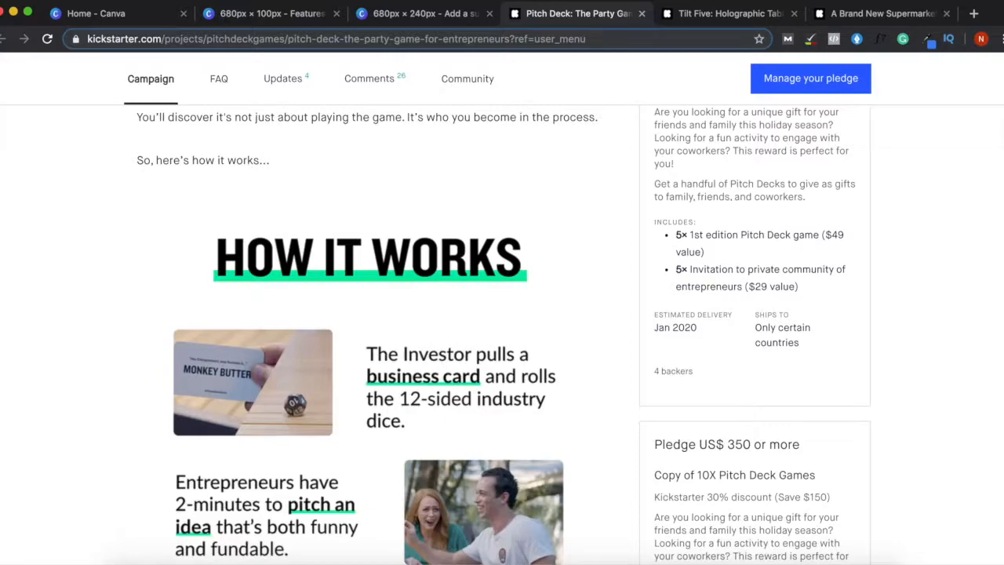
pyautogui.scroll(-7, 460, 342)
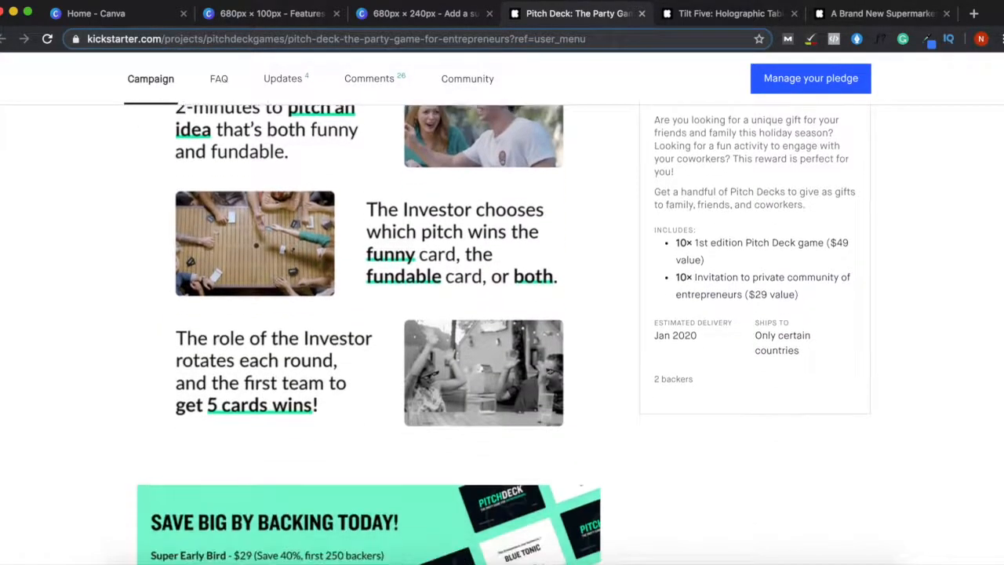
pyautogui.scroll(3, 461, 553)
pyautogui.scroll(12, 461, 554)
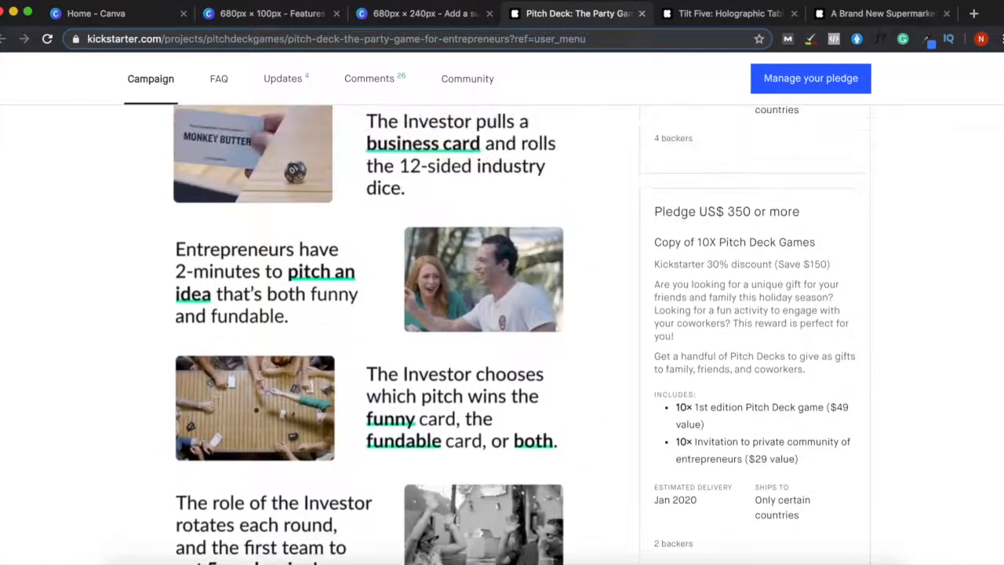
pyautogui.click(276, 14)
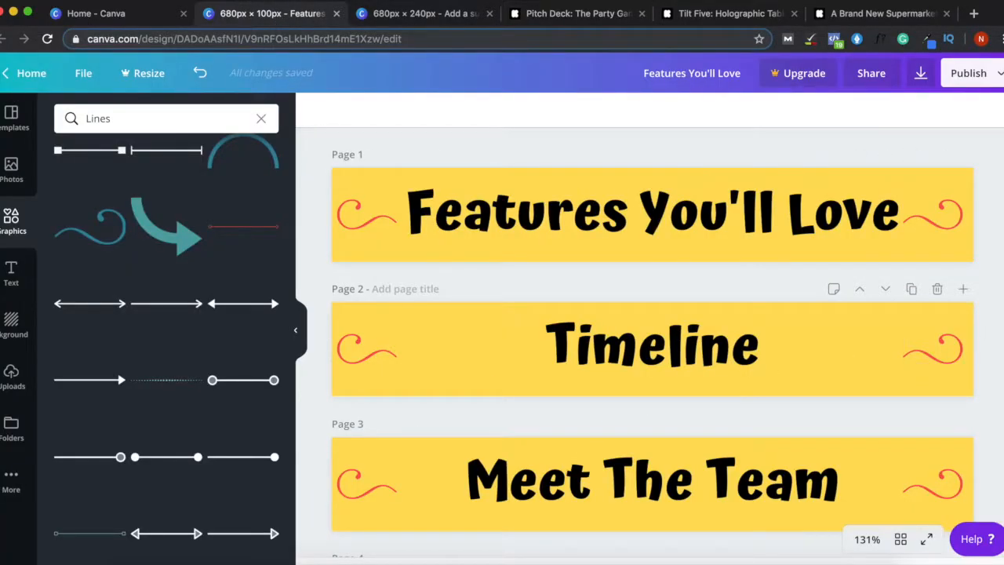
# - Duplicate the More Designs page as page 7 and retitle it 'How It Works'
pyautogui.scroll(-10, 651, 330)
pyautogui.click(911, 381)
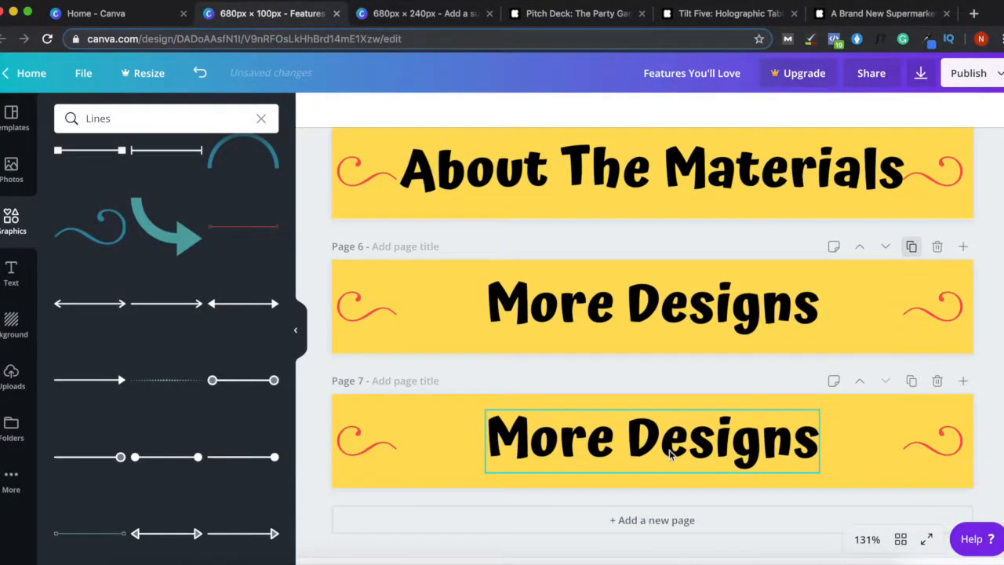
pyautogui.doubleClick(670, 454)
pyautogui.hotkey('ctrl', 'a')
pyautogui.write('How It Works')
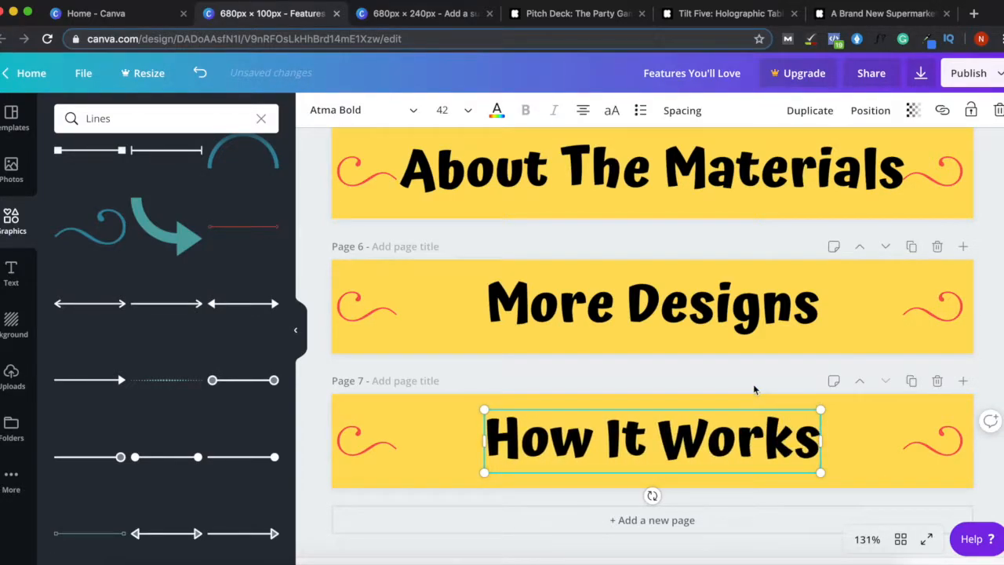
pyautogui.click(746, 388)
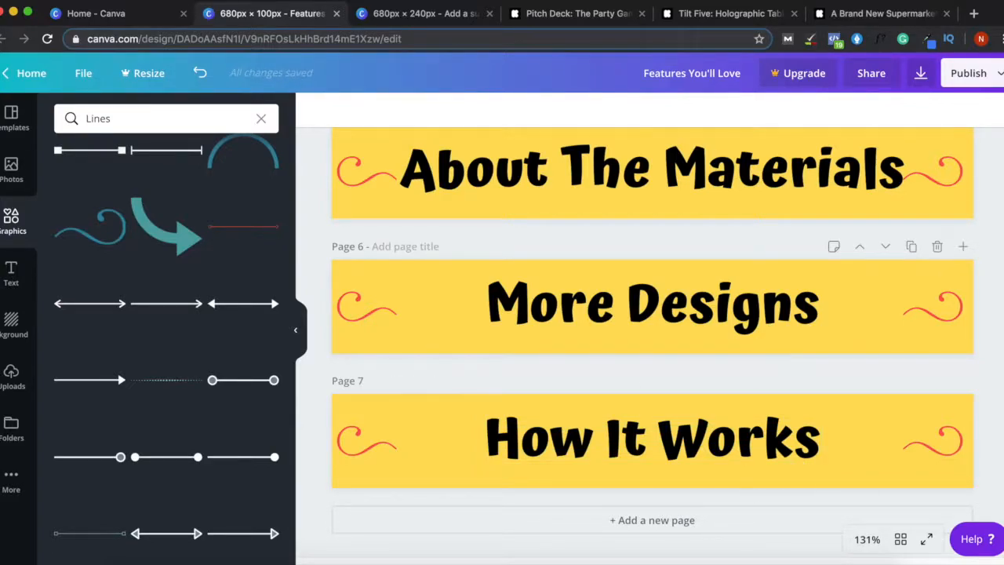
pyautogui.scroll(10, 831, 158)
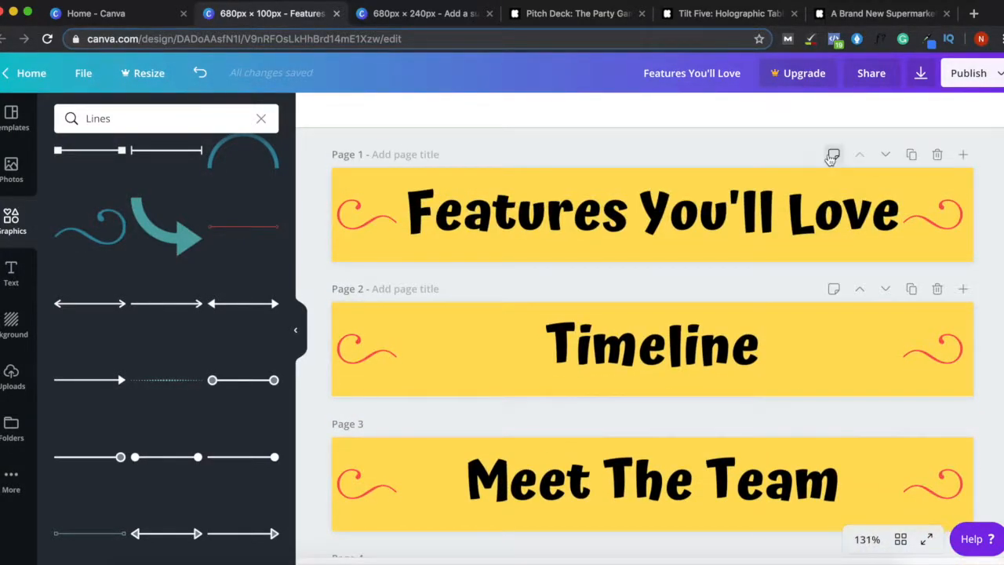
pyautogui.click(921, 74)
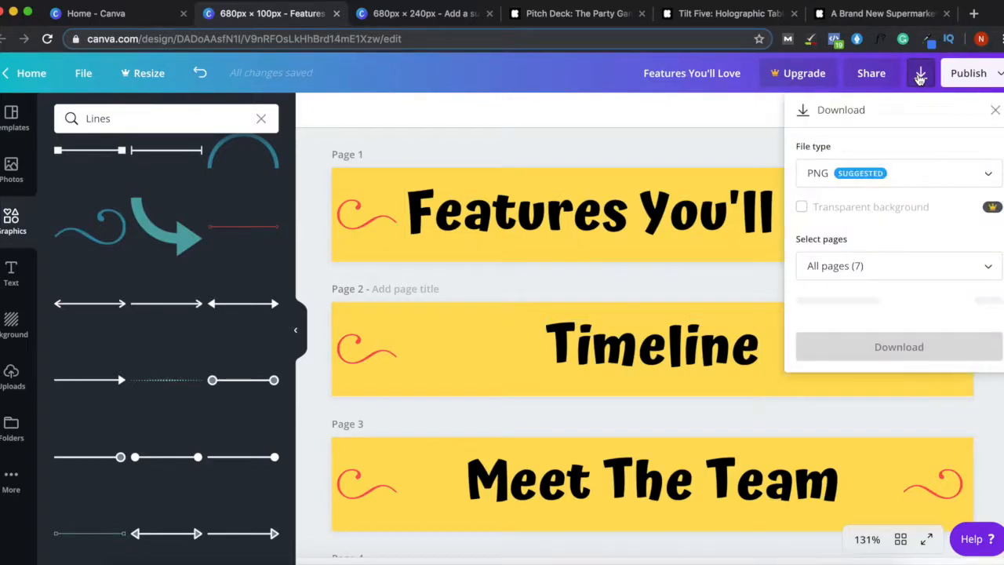
pyautogui.click(883, 271)
pyautogui.scroll(-3, 972, 376)
pyautogui.moveTo(991, 424); pyautogui.dragTo(992, 278)
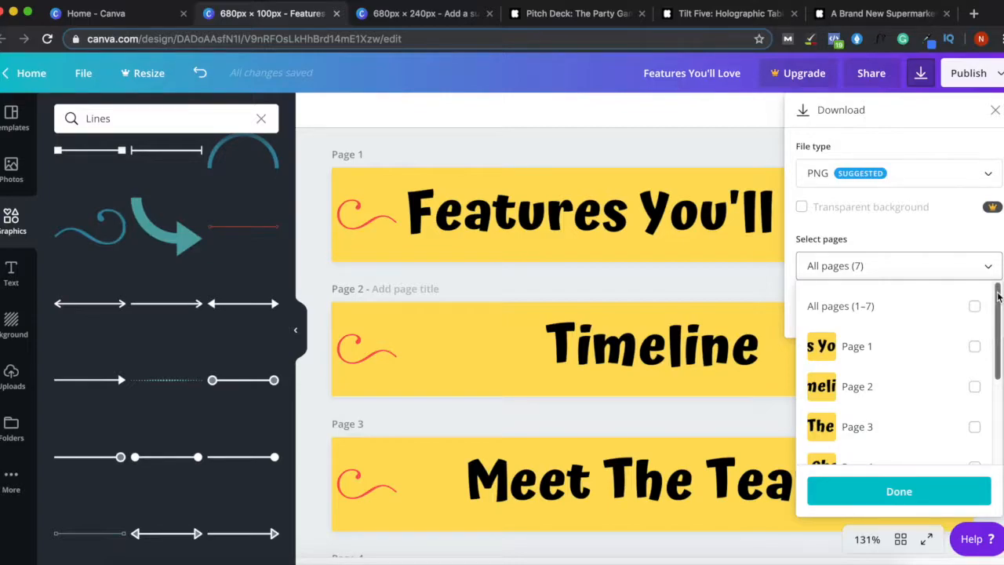
pyautogui.moveTo(998, 304); pyautogui.dragTo(998, 419)
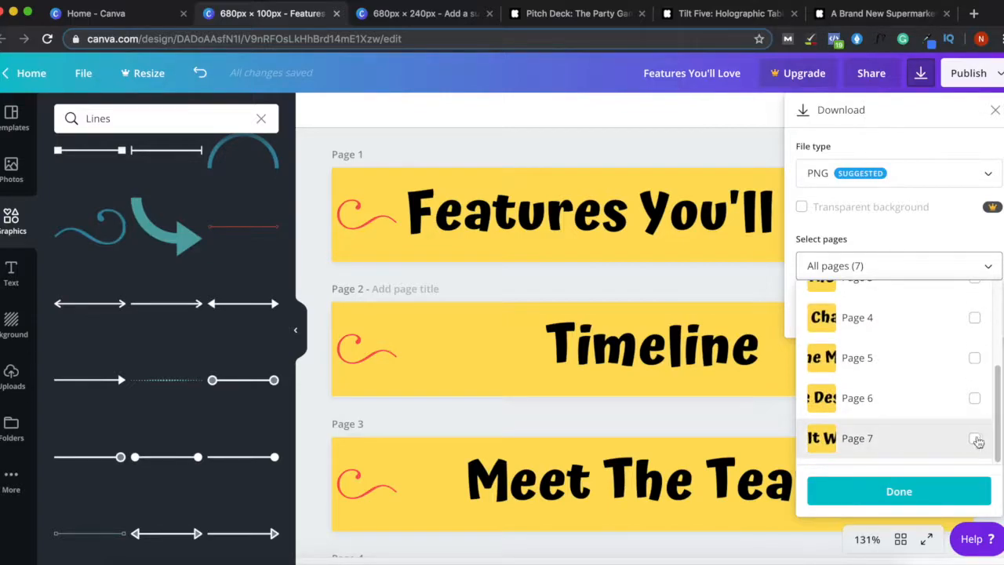
pyautogui.click(998, 297)
pyautogui.click(974, 343)
pyautogui.scroll(-5, 984, 345)
pyautogui.click(974, 437)
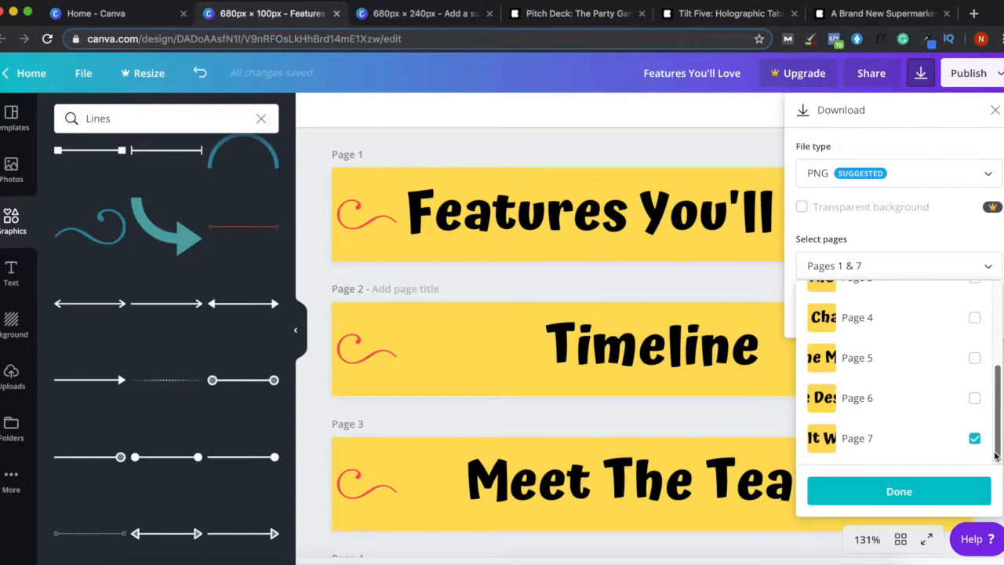
pyautogui.scroll(5, 984, 392)
pyautogui.click(936, 488)
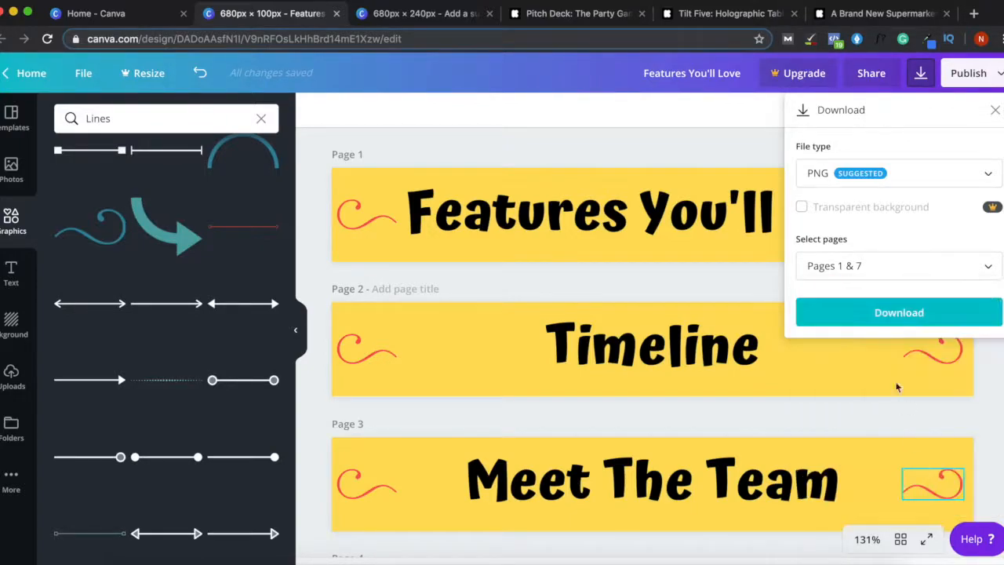
pyautogui.click(723, 134)
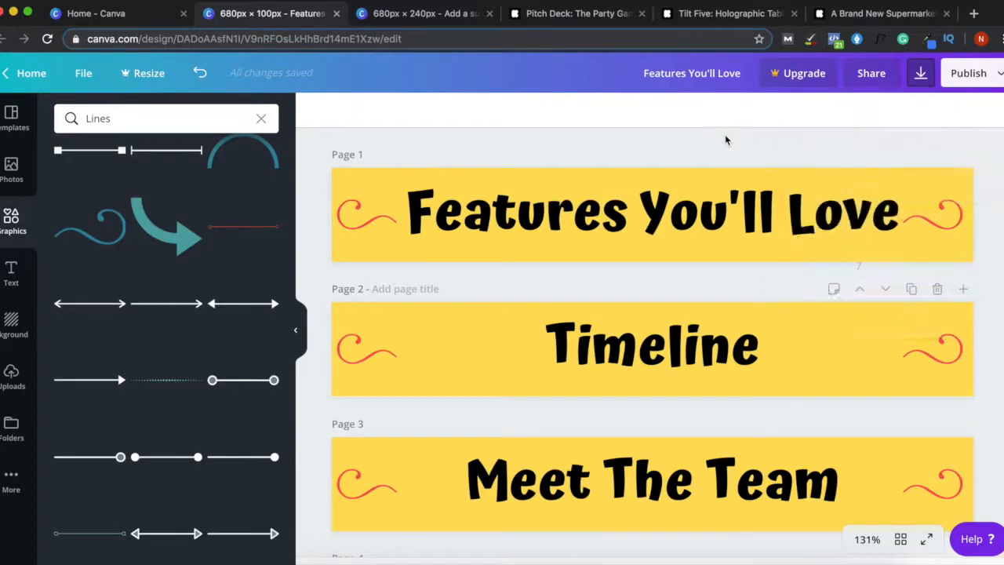